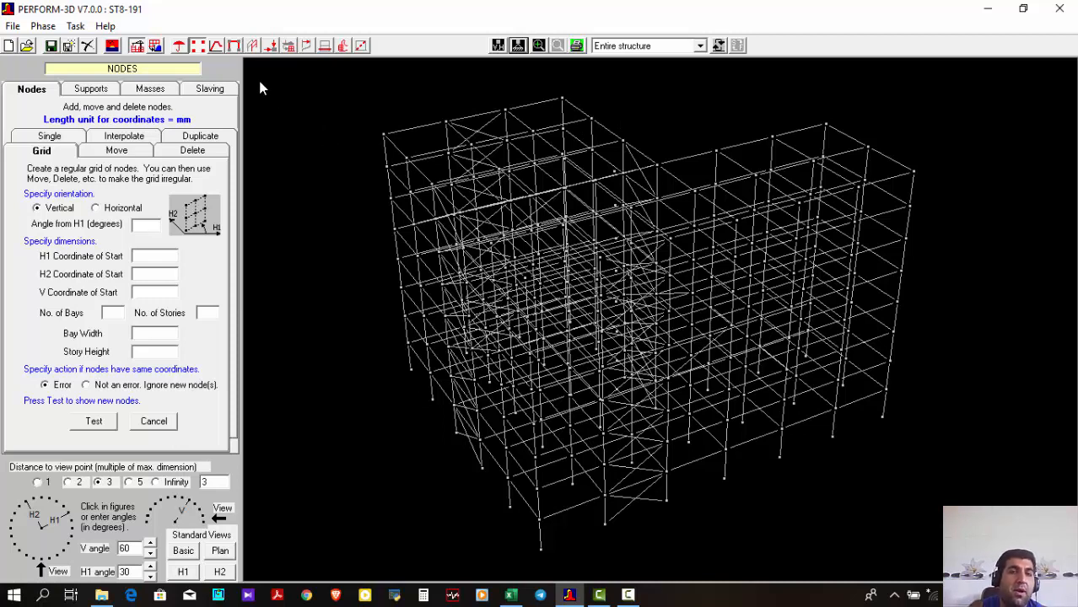
# Open the component properties and load the inelastic FEMA Column, Steel Type component BOX55X3.2
pyautogui.click(216, 46)
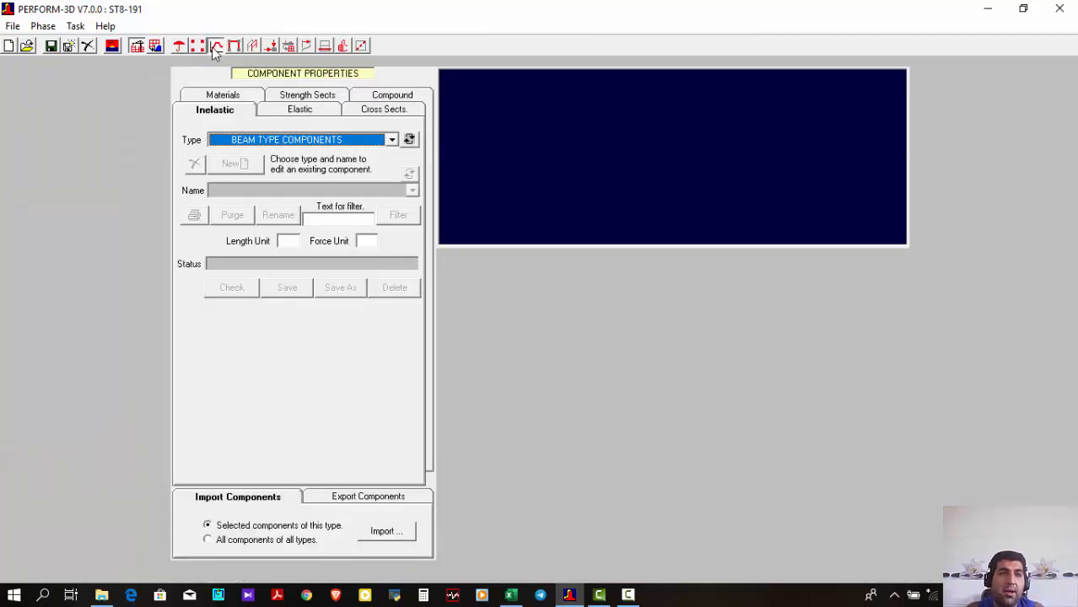
pyautogui.click(286, 138)
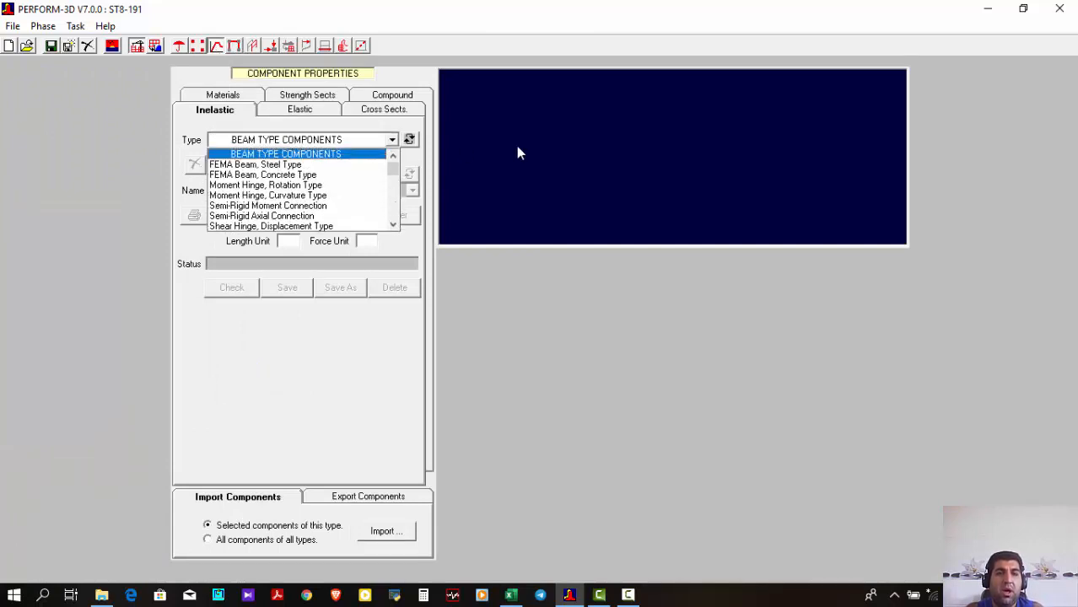
pyautogui.click(470, 159)
pyautogui.click(299, 139)
pyautogui.scroll(-2, 308, 194)
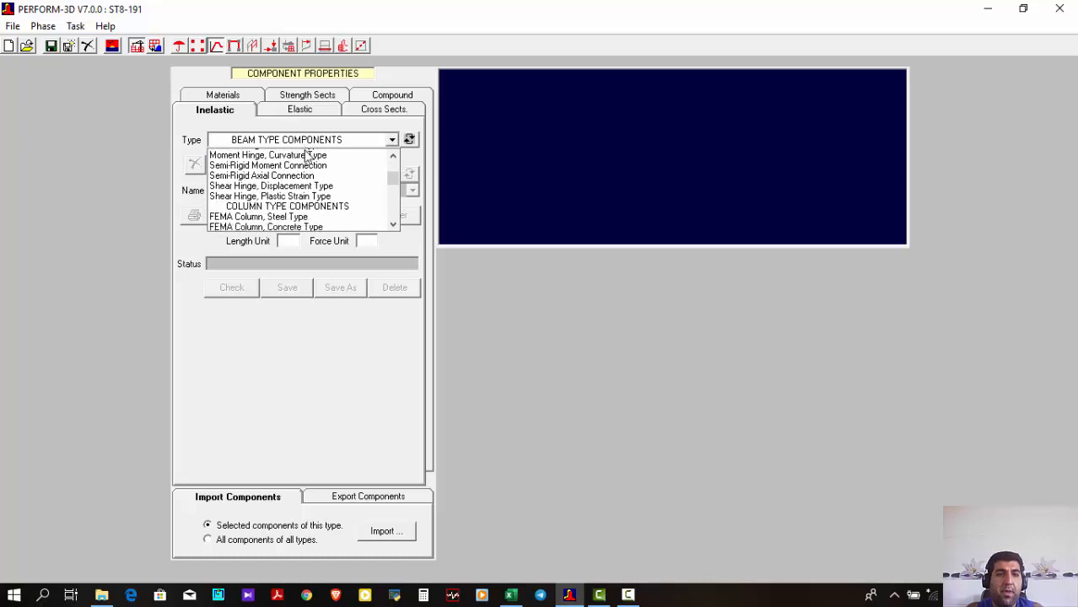
pyautogui.click(312, 196)
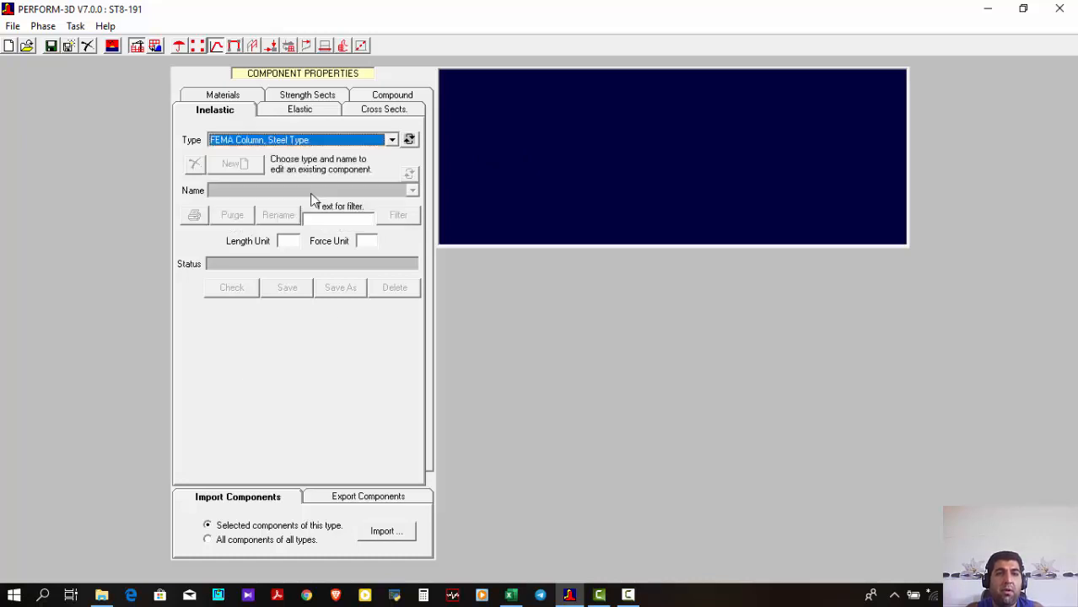
pyautogui.click(312, 192)
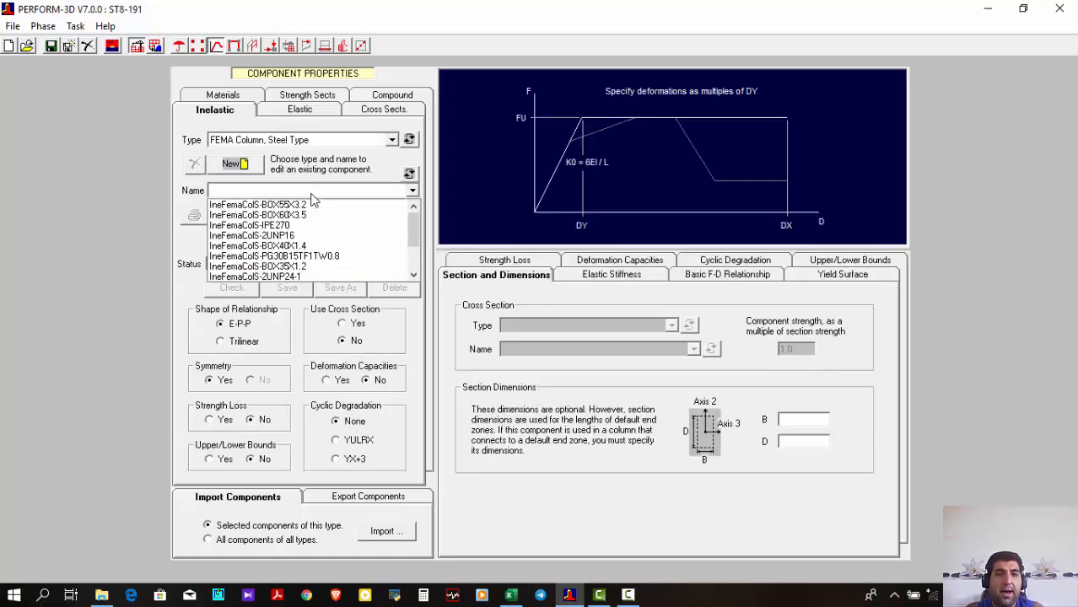
pyautogui.scroll(-3, 307, 245)
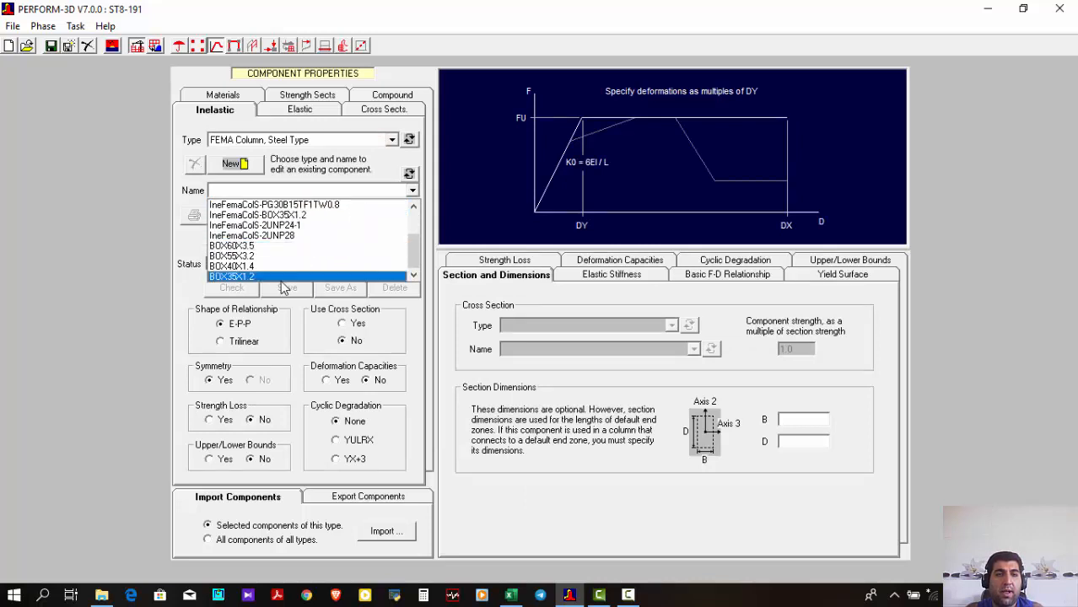
pyautogui.click(292, 256)
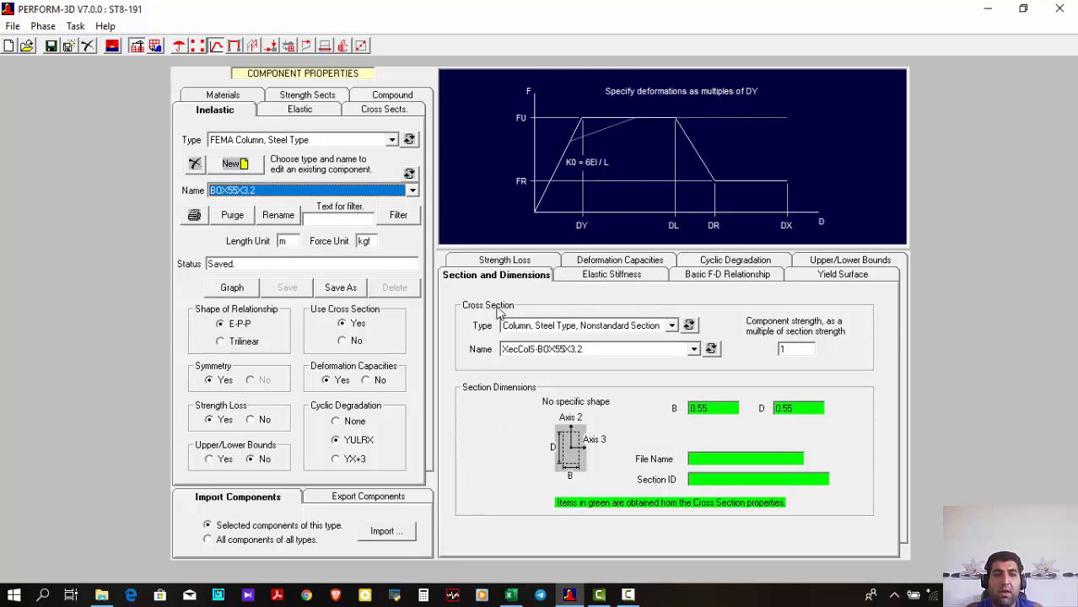
# Review the BOX55X3.2 column's elastic stiffness, basic F-D relationship, upper/lower bounds, yield surface, strength loss, deformation capacities and cyclic degradation
pyautogui.click(580, 285)
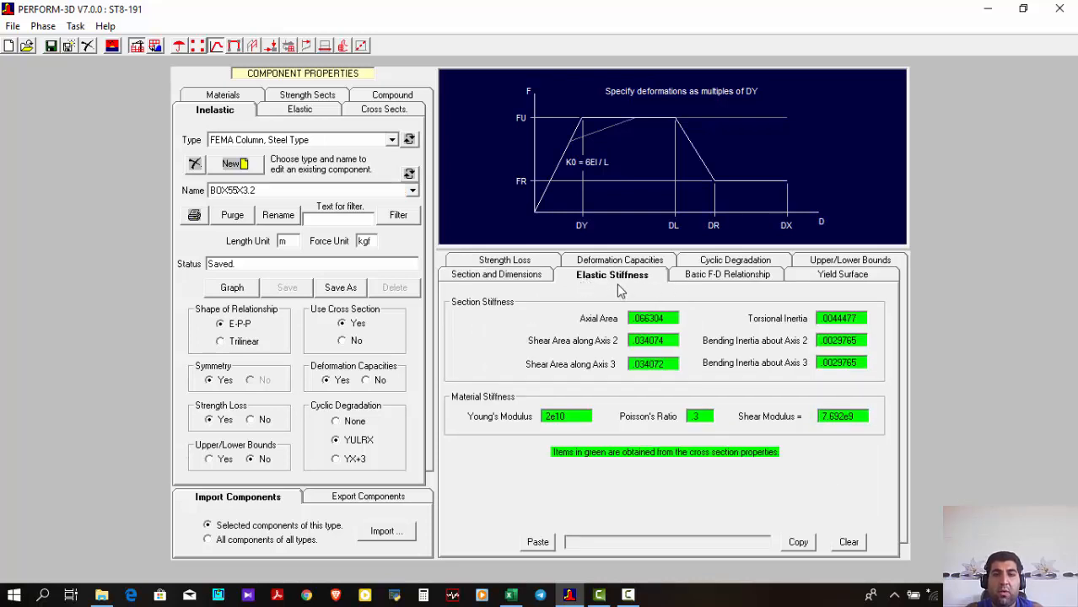
pyautogui.click(700, 281)
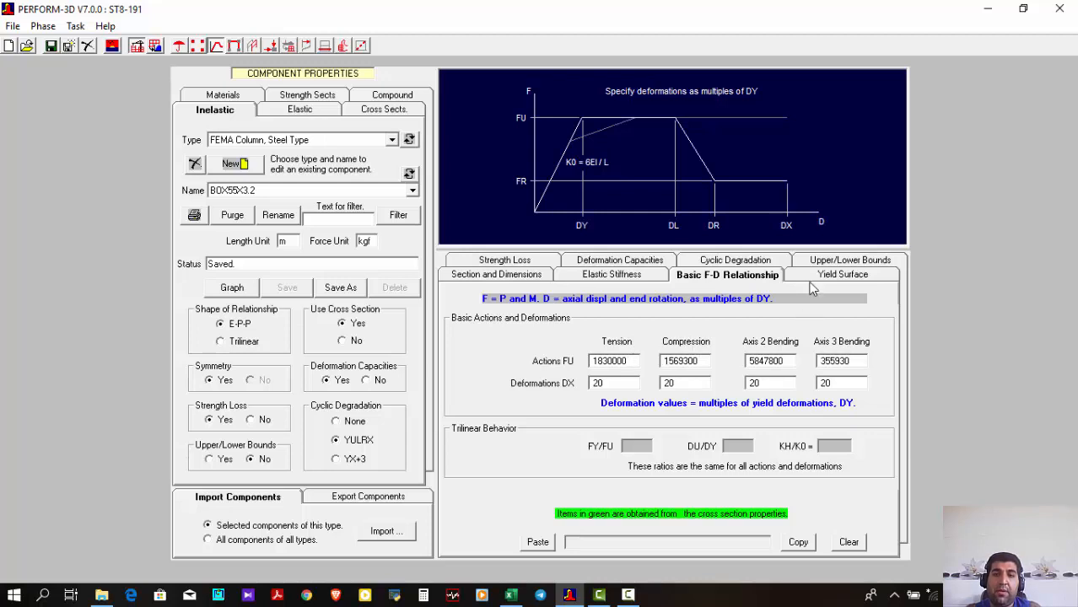
pyautogui.click(831, 263)
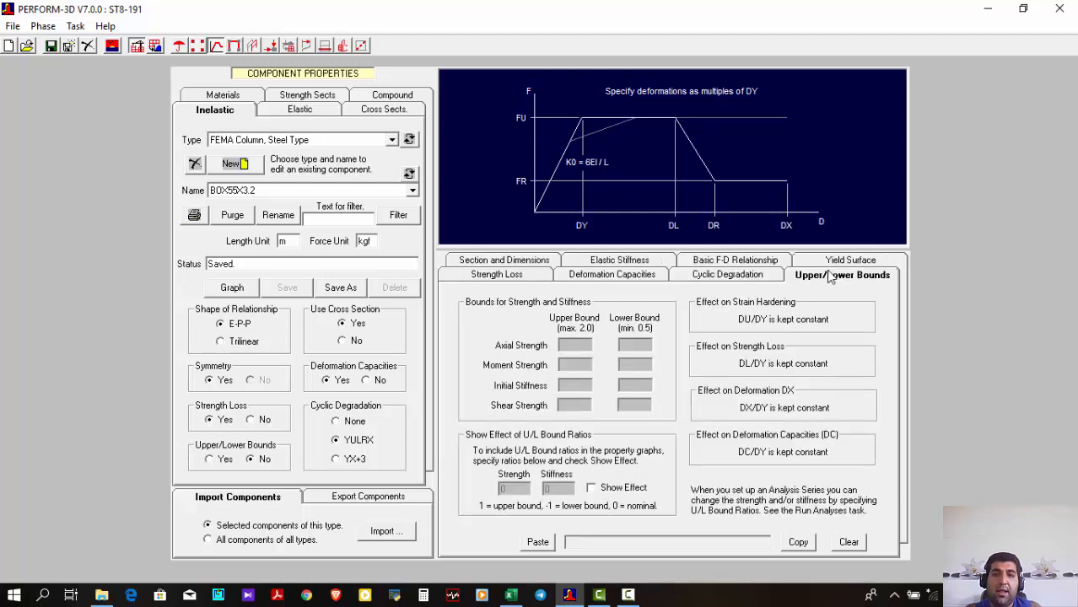
pyautogui.click(830, 258)
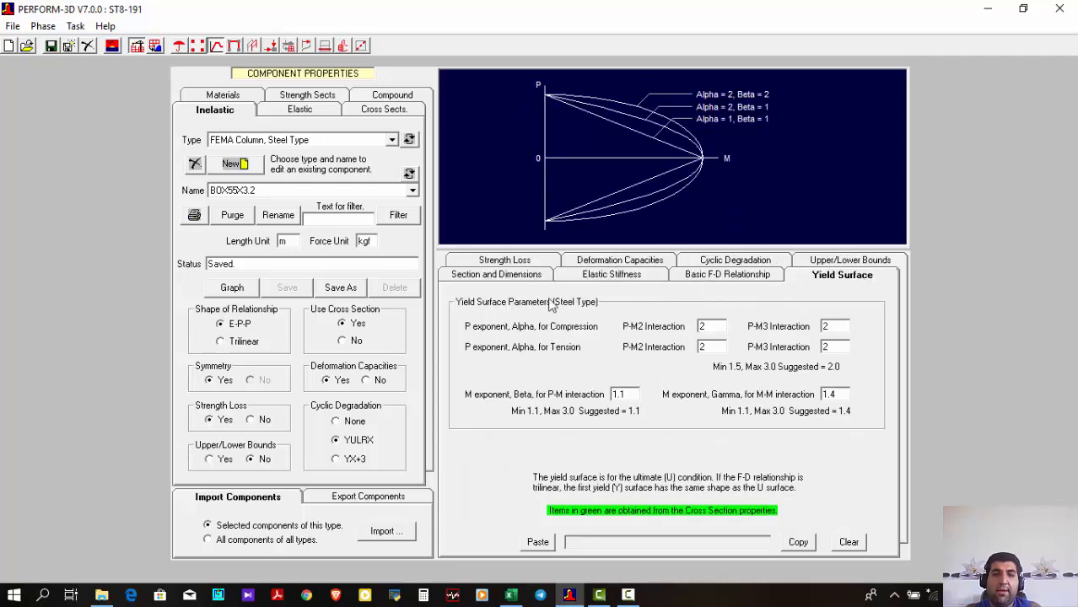
pyautogui.click(523, 259)
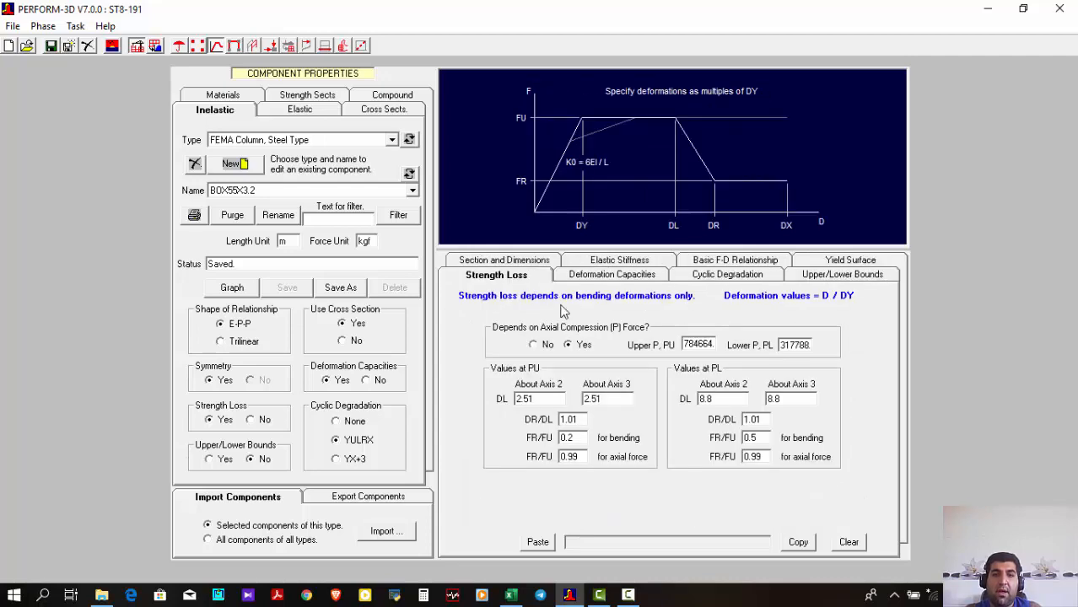
pyautogui.click(620, 280)
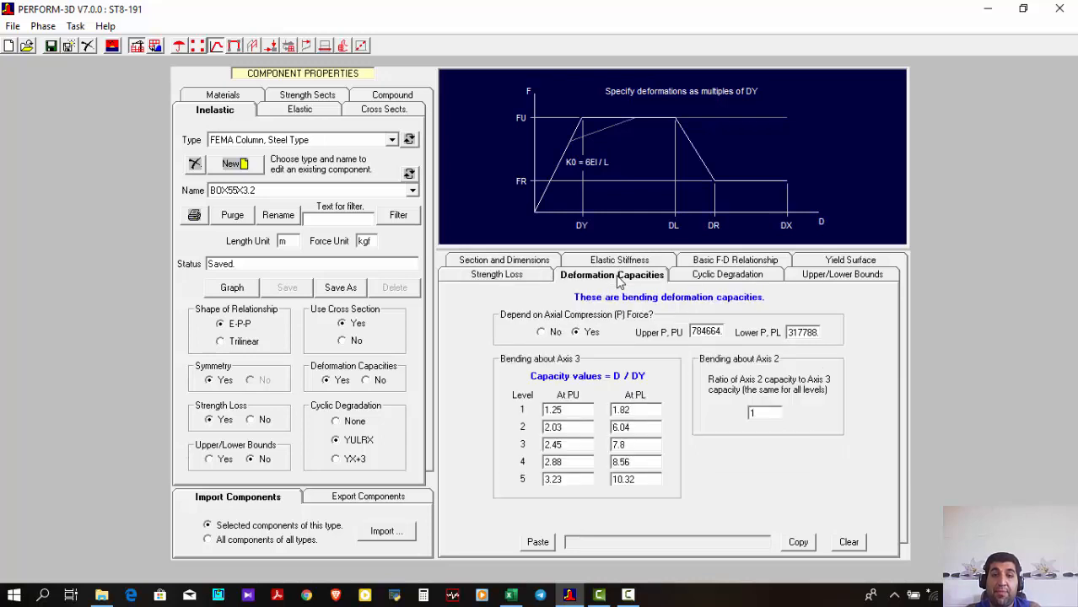
pyautogui.click(684, 279)
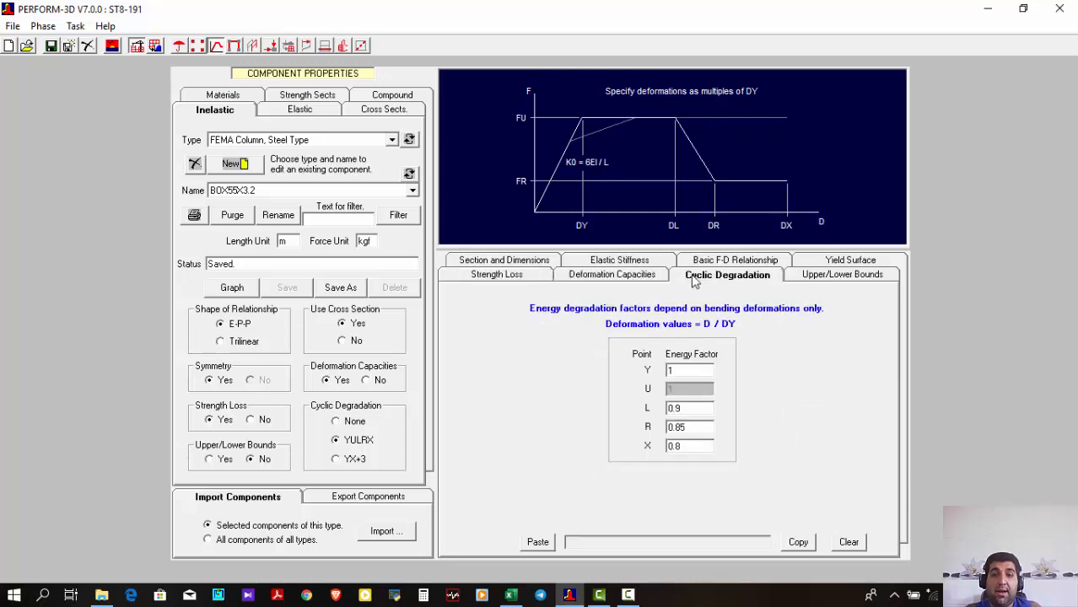
pyautogui.click(638, 282)
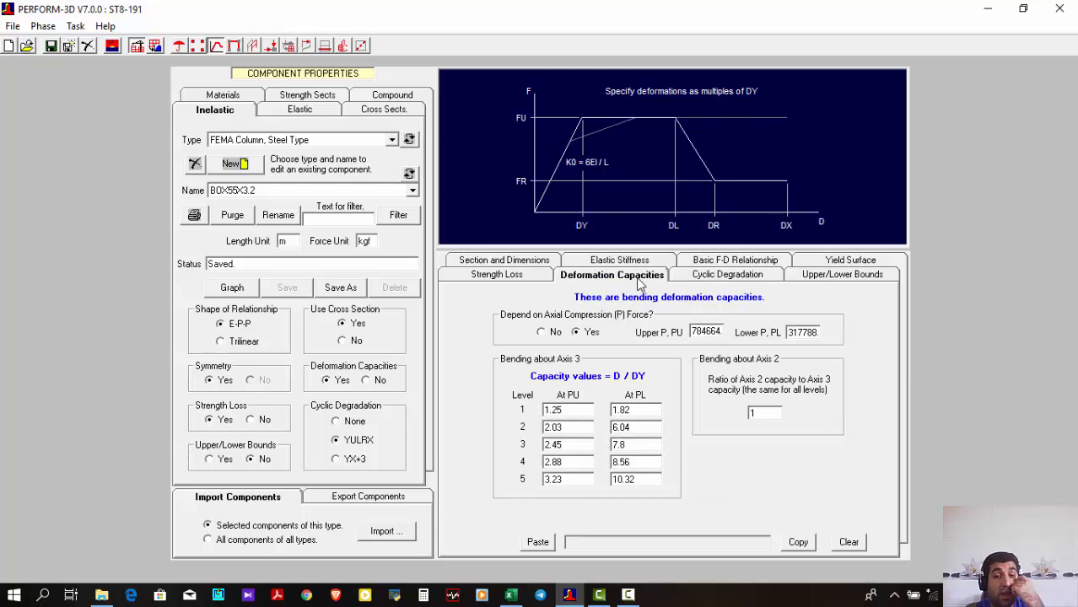
pyautogui.click(540, 283)
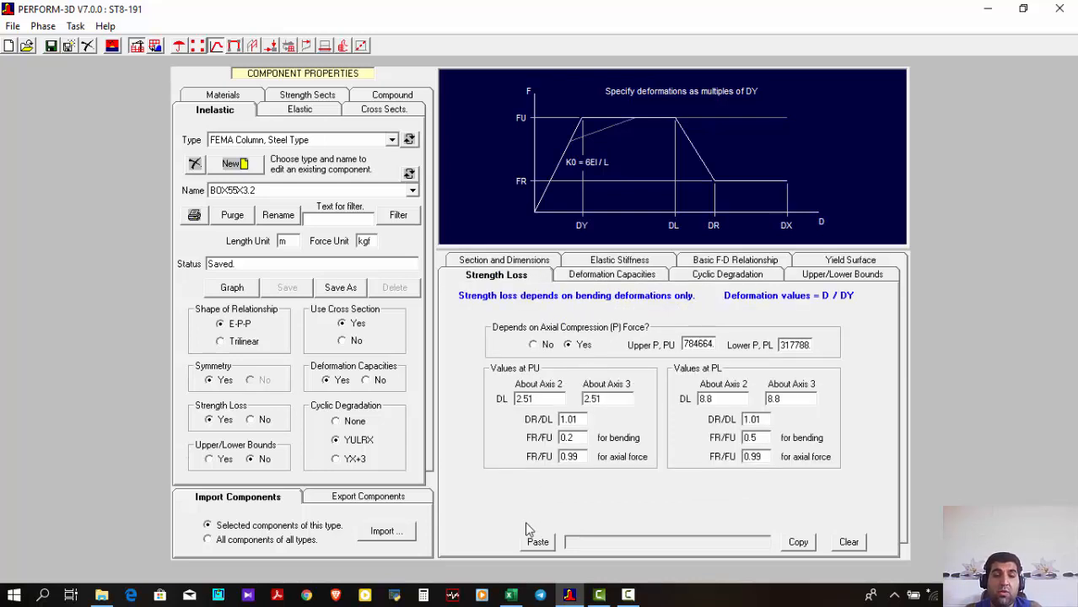
# Switch to the Steel-Column(ASCE41-13) workbook in Excel and examine the section properties, material inputs, and Plower and Pupper columns on the COLUMN sheet
pyautogui.click(511, 595)
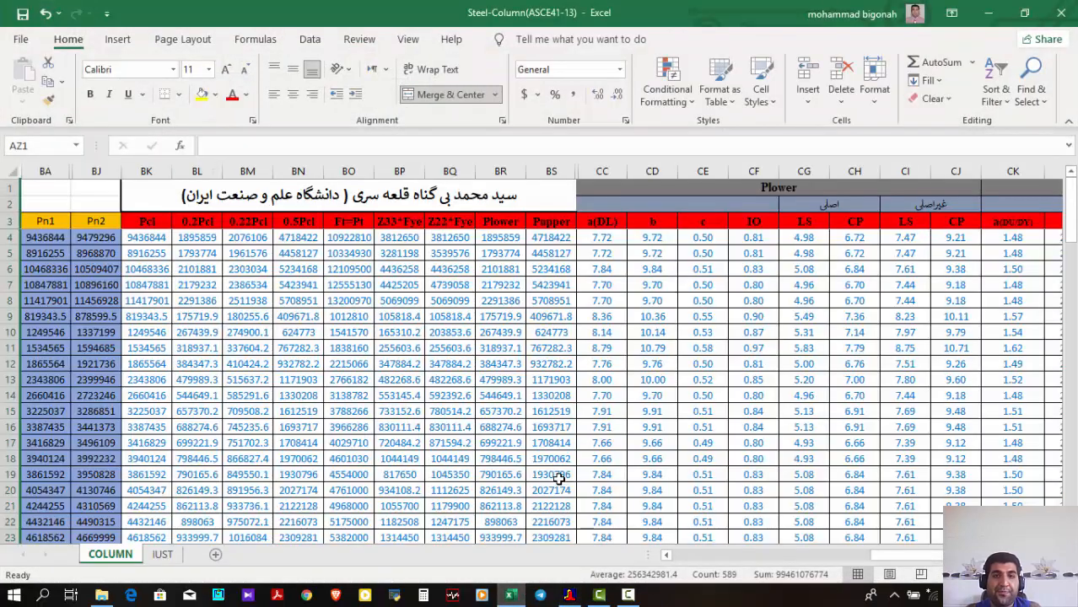
pyautogui.moveTo(948, 555); pyautogui.dragTo(739, 576)
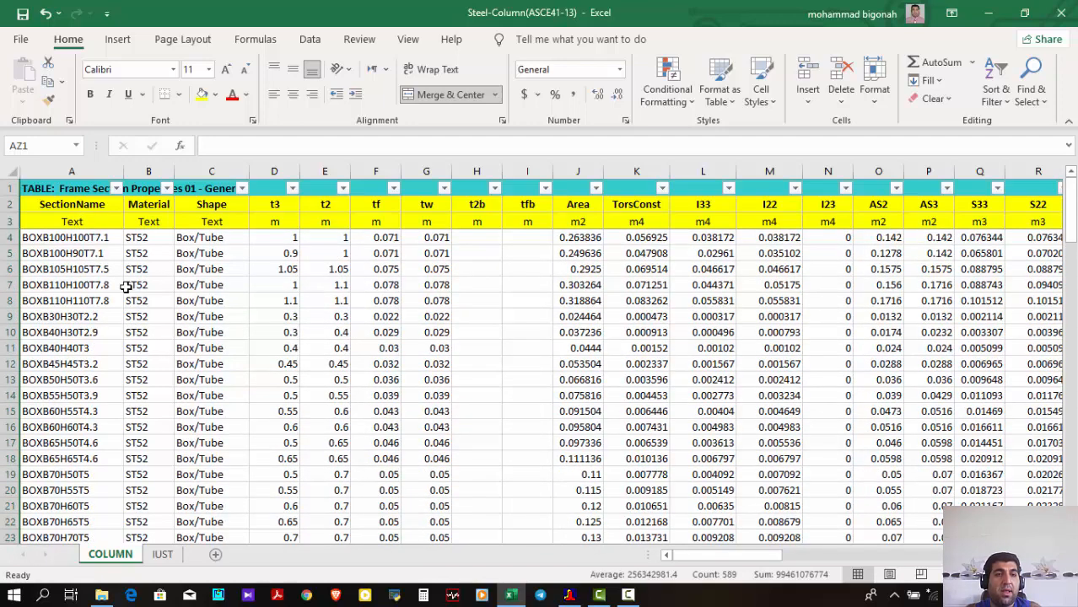
pyautogui.scroll(-8, 125, 287)
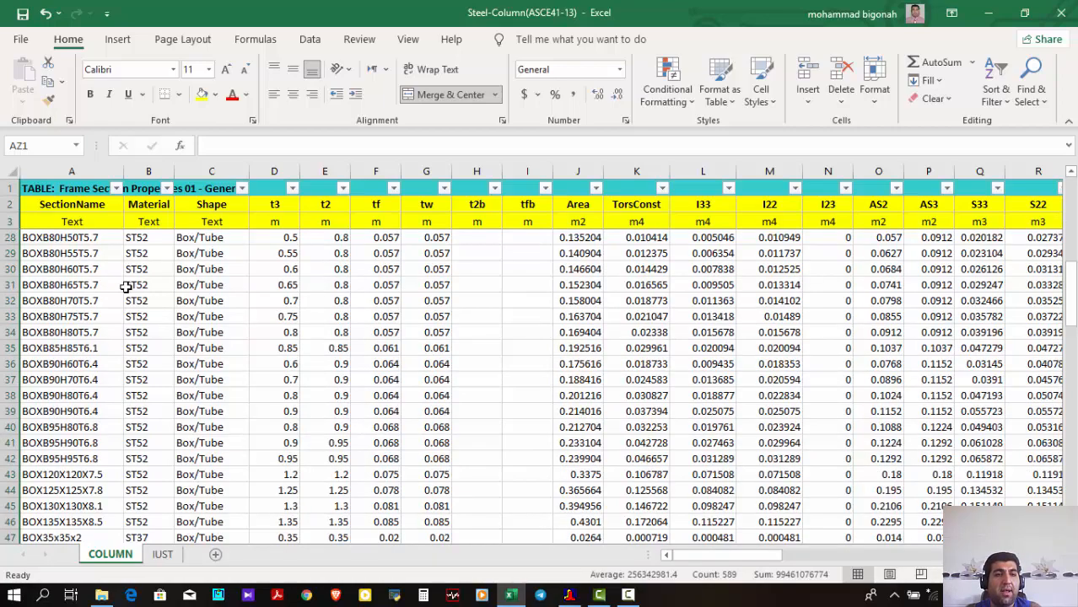
pyautogui.scroll(8, 125, 287)
pyautogui.moveTo(729, 557); pyautogui.dragTo(825, 567)
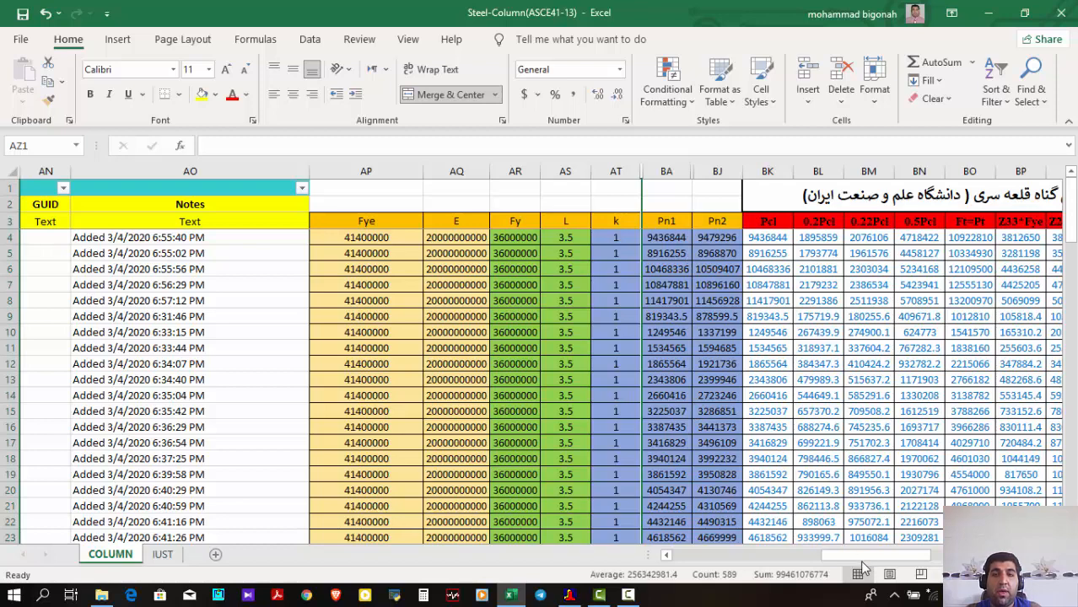
pyautogui.moveTo(861, 559); pyautogui.dragTo(872, 559)
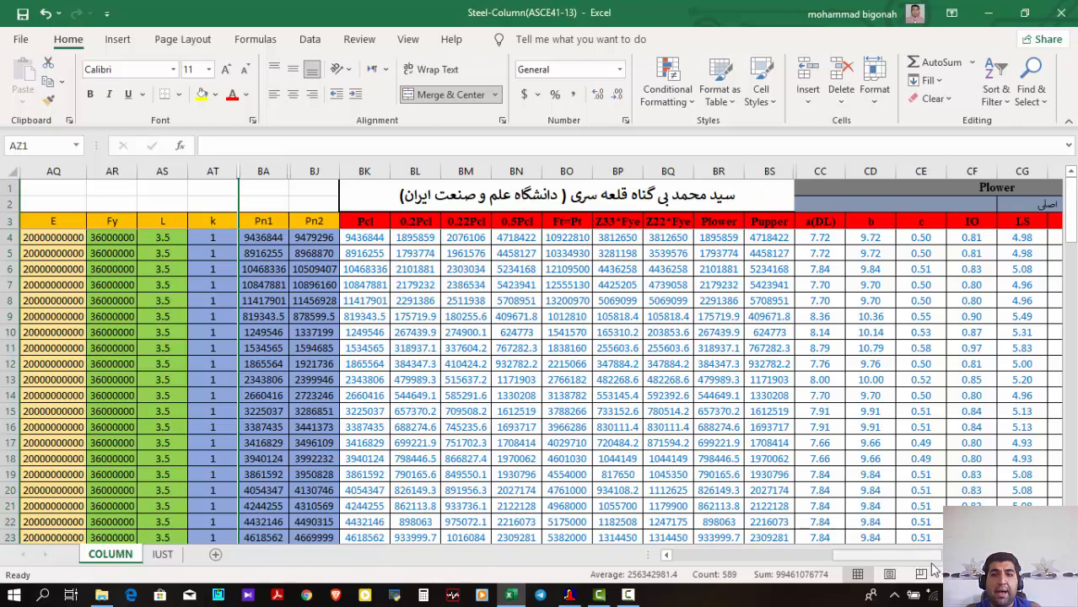
pyautogui.hscroll(3, 928, 555)
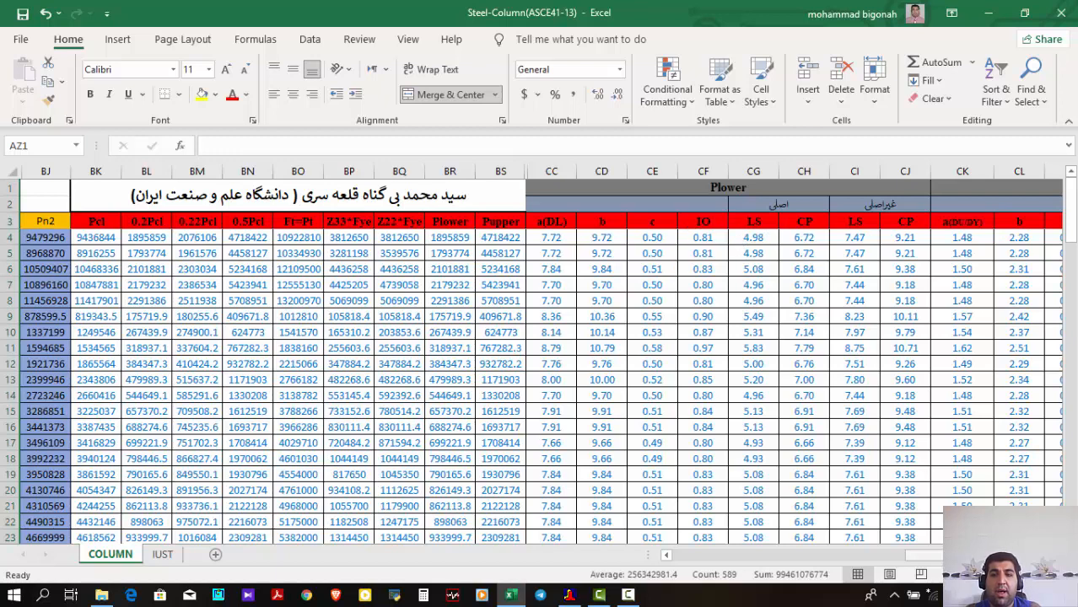
pyautogui.moveTo(942, 556); pyautogui.dragTo(977, 556)
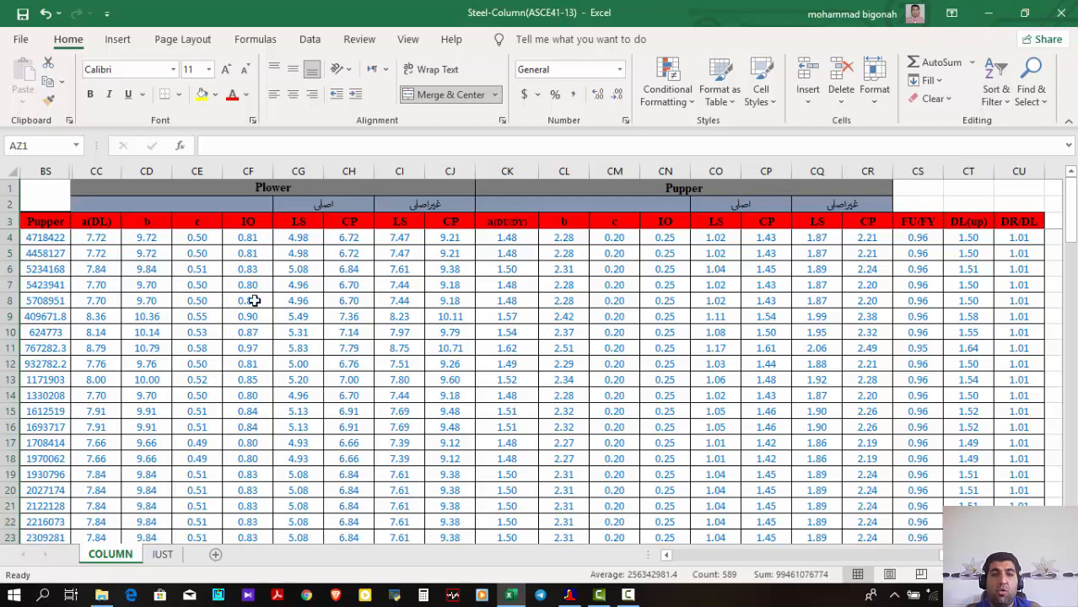
# Return to PERFORM-3D and review the BOX55X3.2 column's basic F-D relationship and yield surface parameters
pyautogui.click(988, 13)
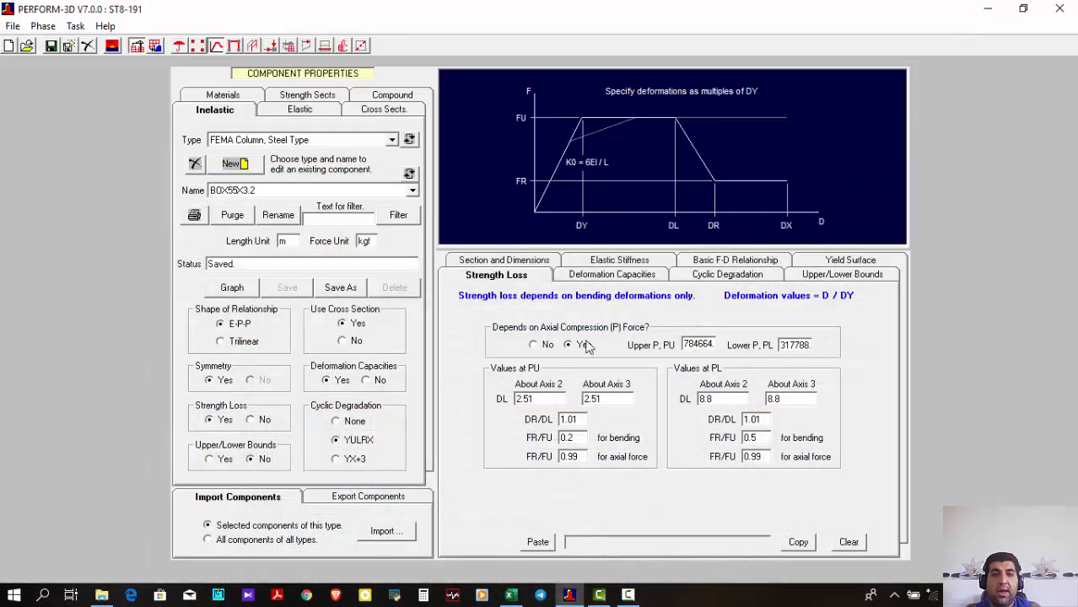
pyautogui.click(768, 264)
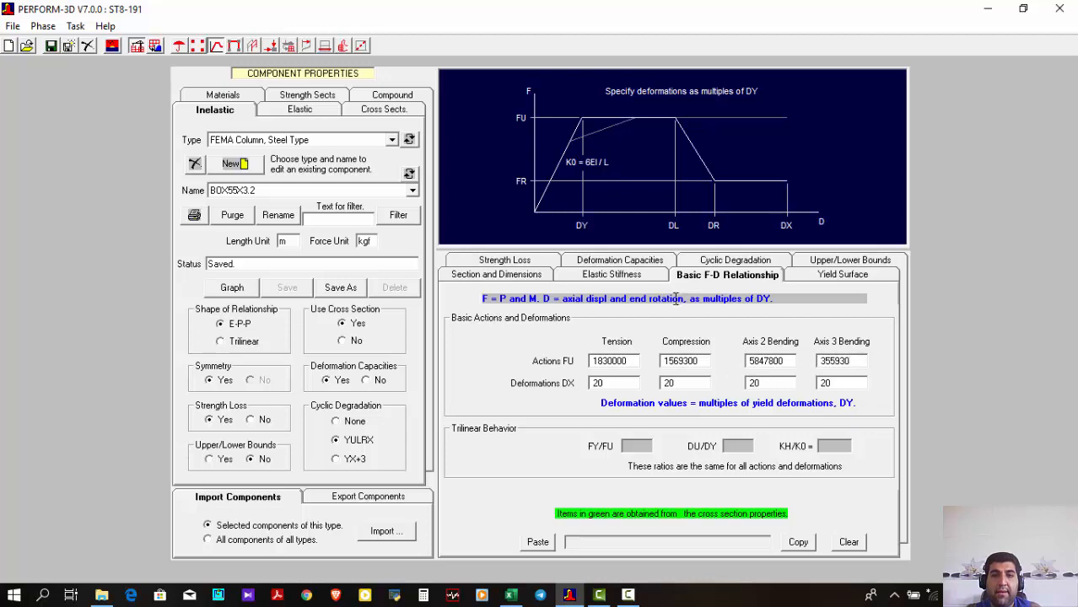
pyautogui.click(827, 276)
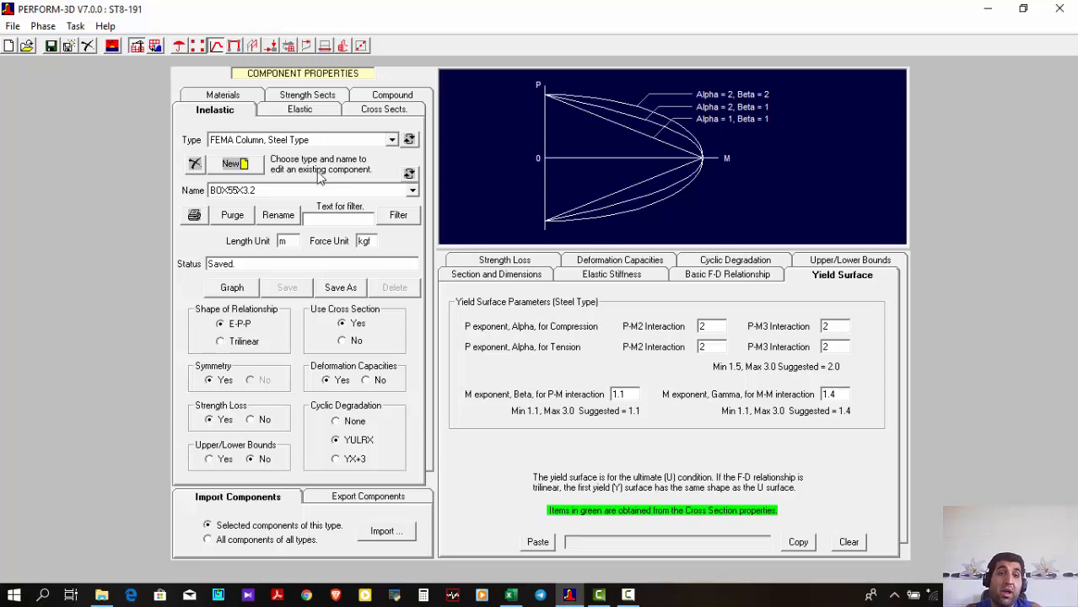
# Change the component type to FEMA Beam, Steel Type and load the existing component IPE270
pyautogui.click(272, 139)
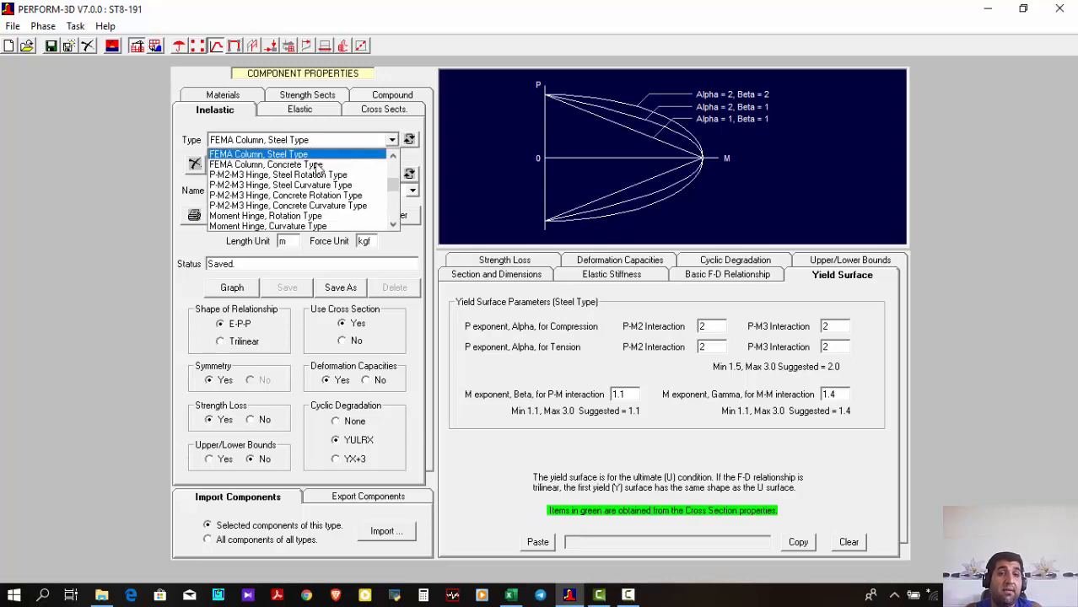
pyautogui.scroll(4, 318, 169)
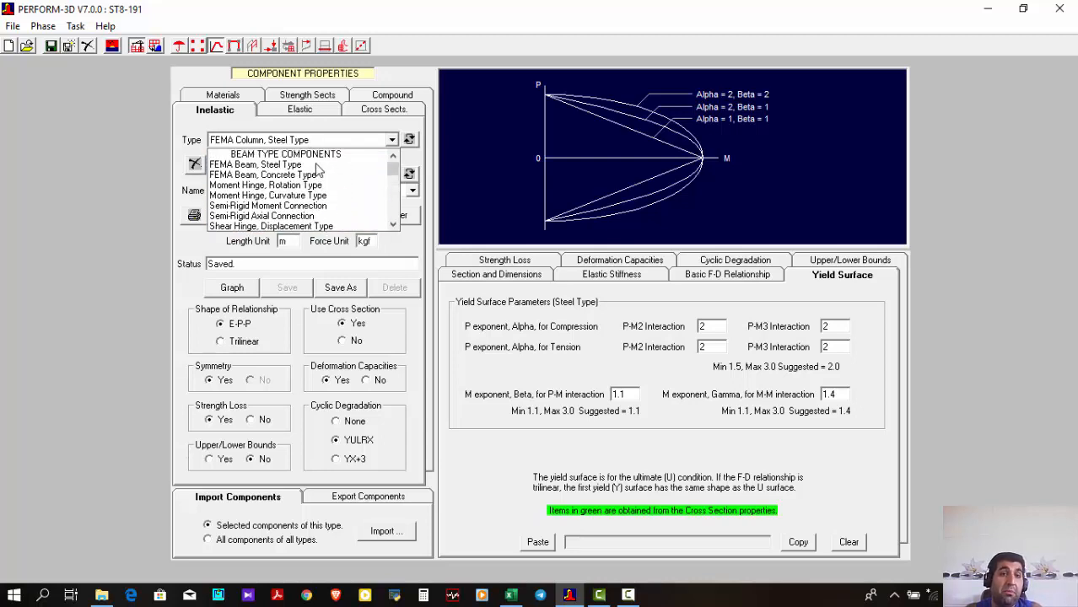
pyautogui.click(318, 166)
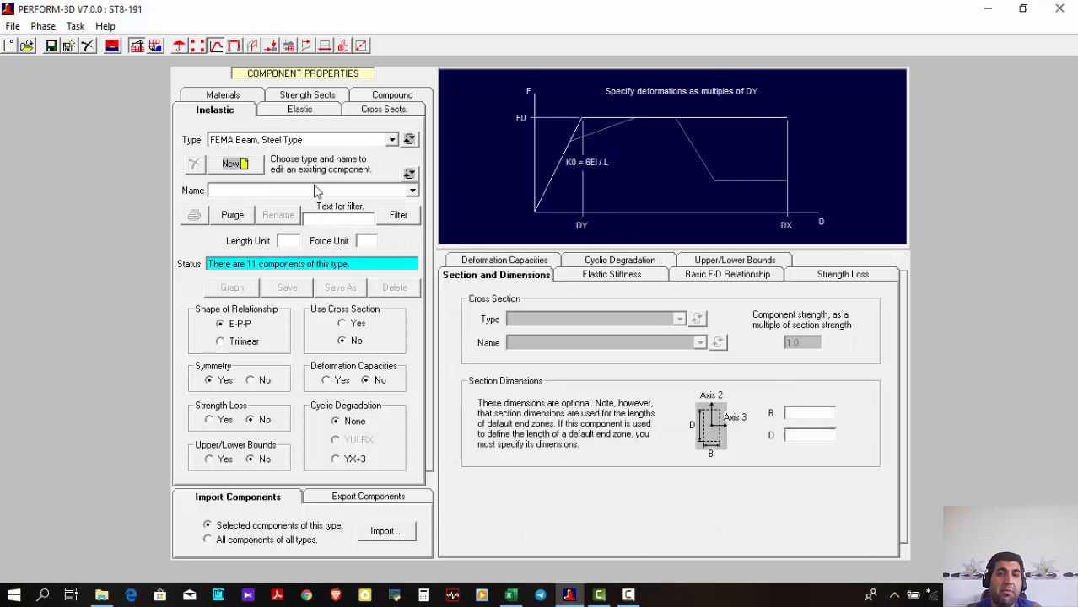
pyautogui.click(314, 193)
pyautogui.scroll(-1, 315, 226)
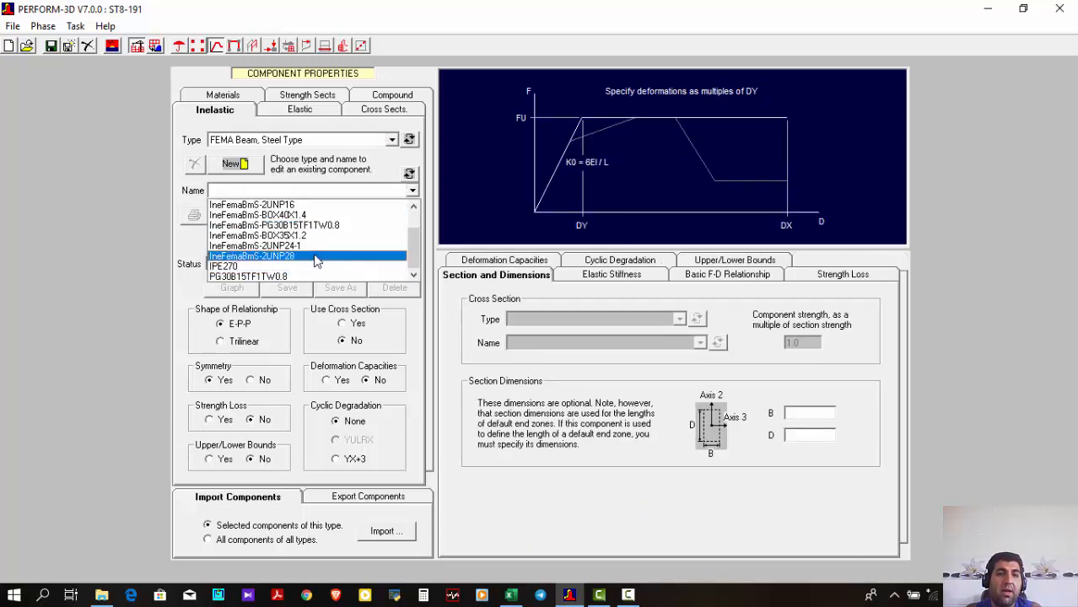
pyautogui.click(318, 256)
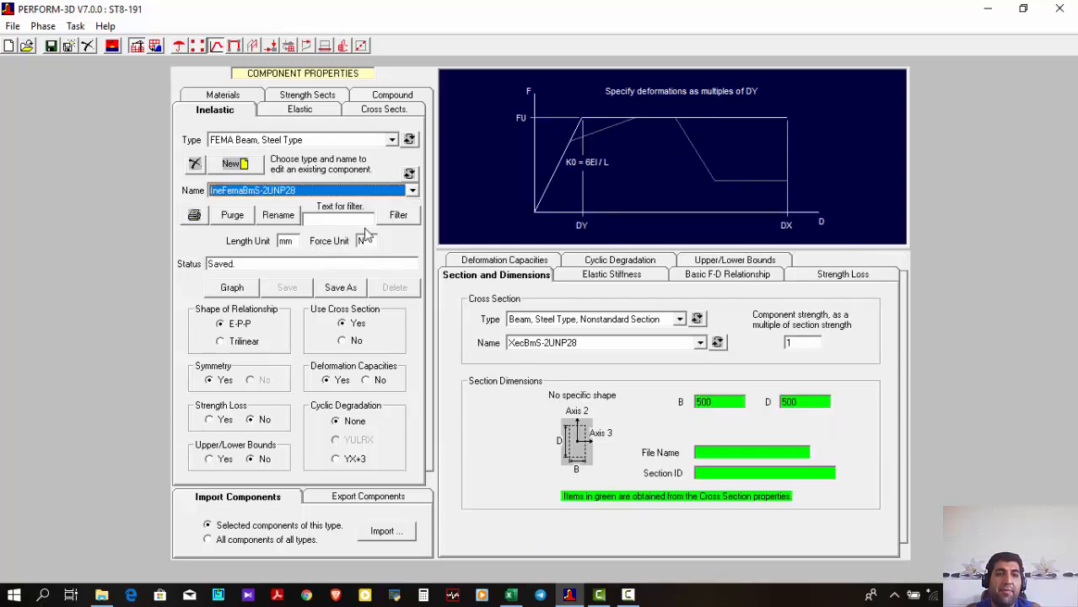
pyautogui.click(351, 188)
pyautogui.click(270, 231)
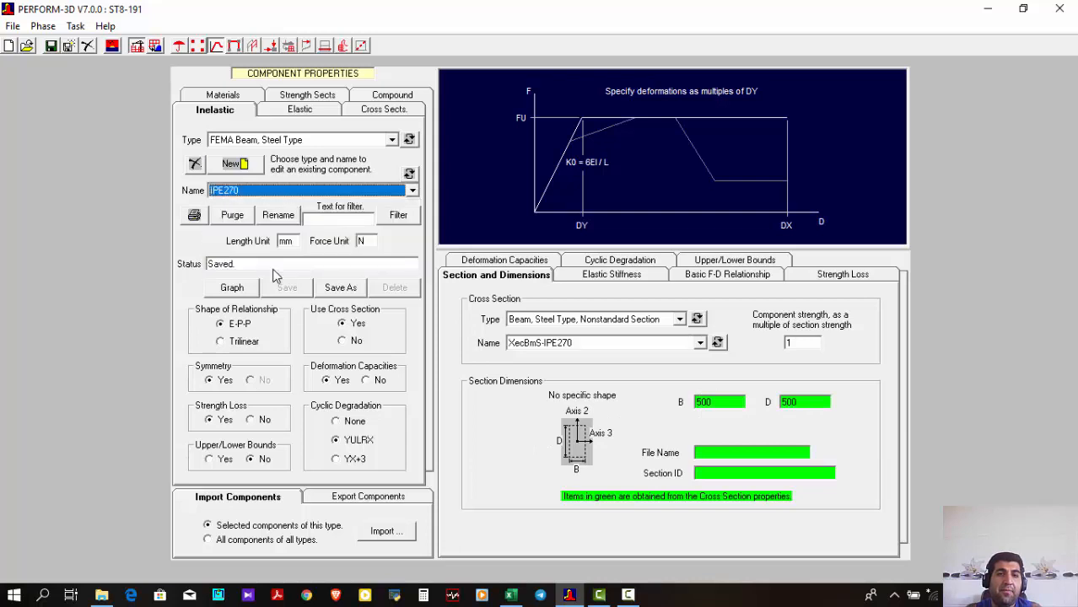
# Review the IPE270 beam's elastic stiffness, basic F-D relationship, strength loss, deformation capacities and cyclic degradation
pyautogui.click(631, 276)
pyautogui.click(678, 281)
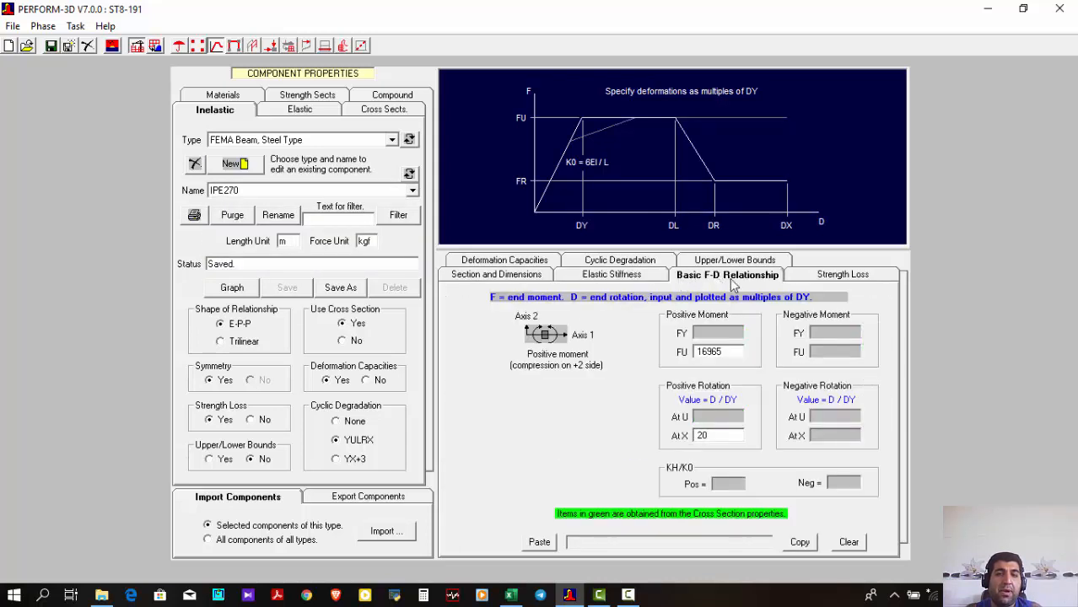
pyautogui.click(808, 282)
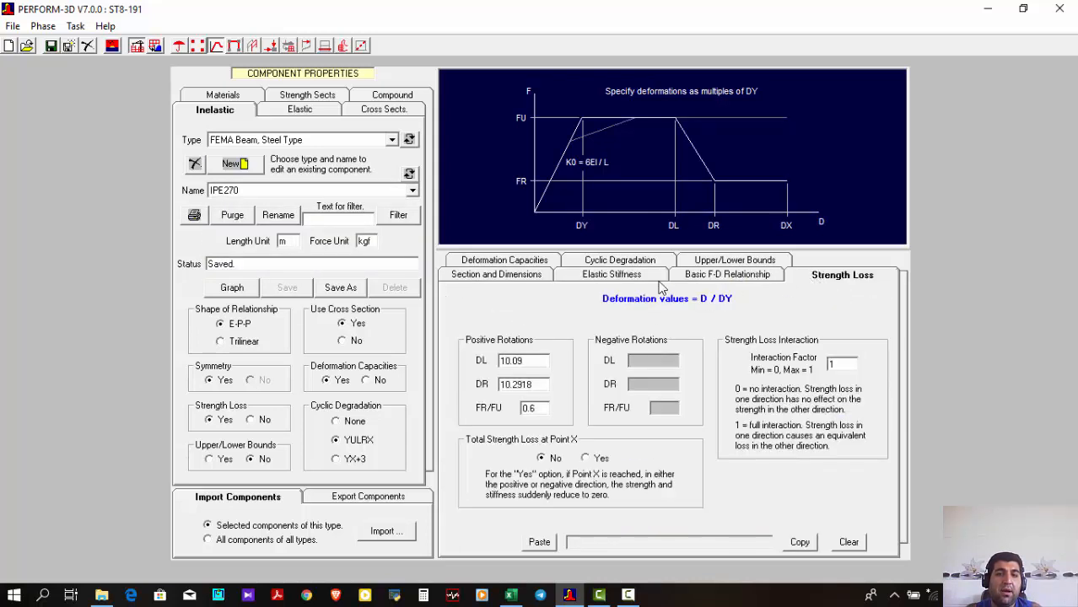
pyautogui.click(520, 261)
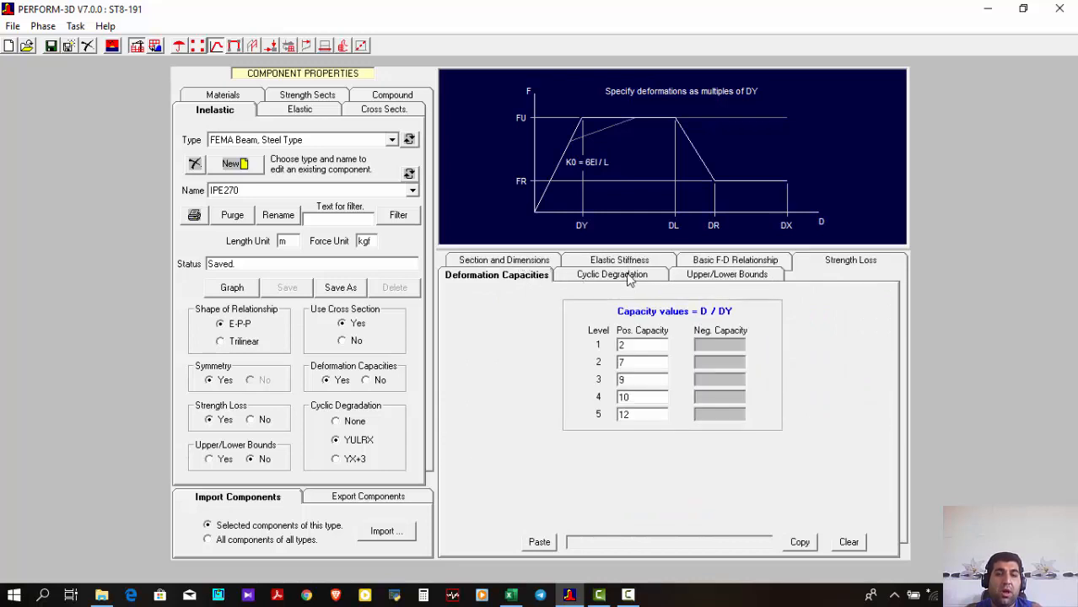
pyautogui.click(628, 279)
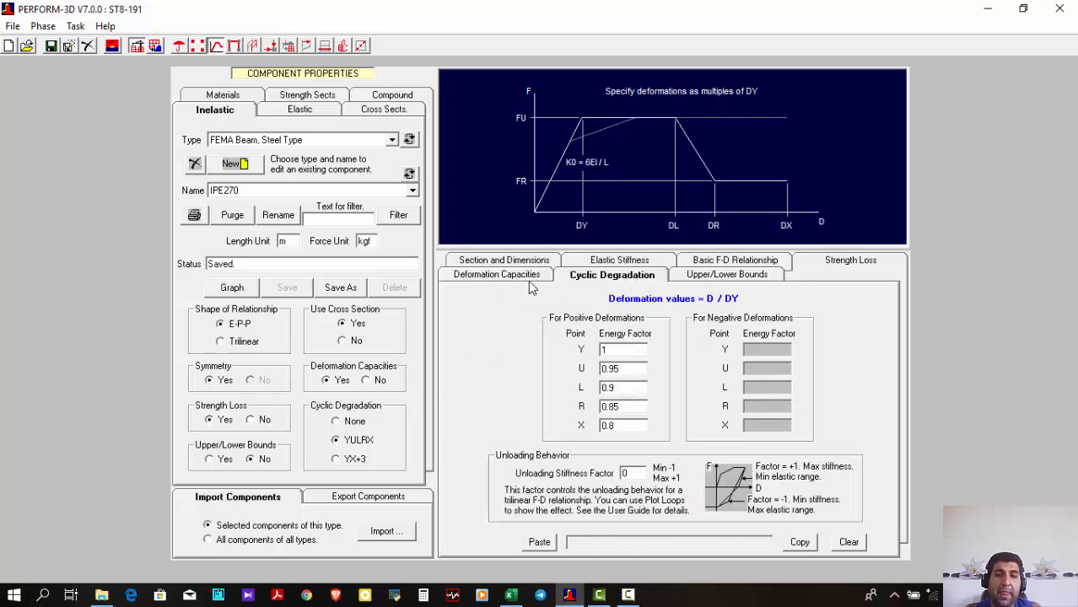
pyautogui.click(507, 276)
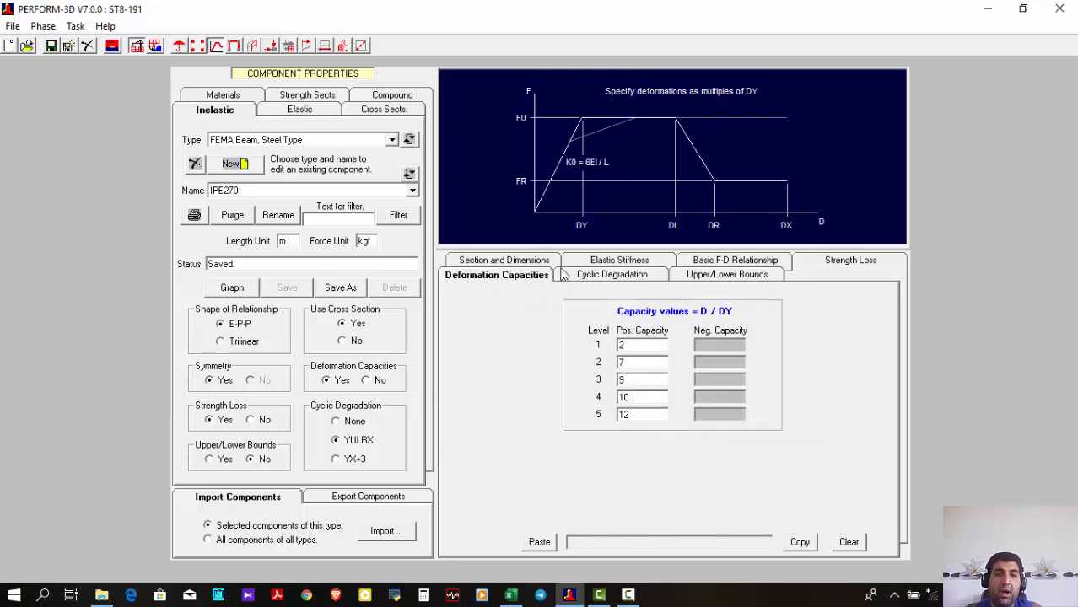
pyautogui.click(727, 261)
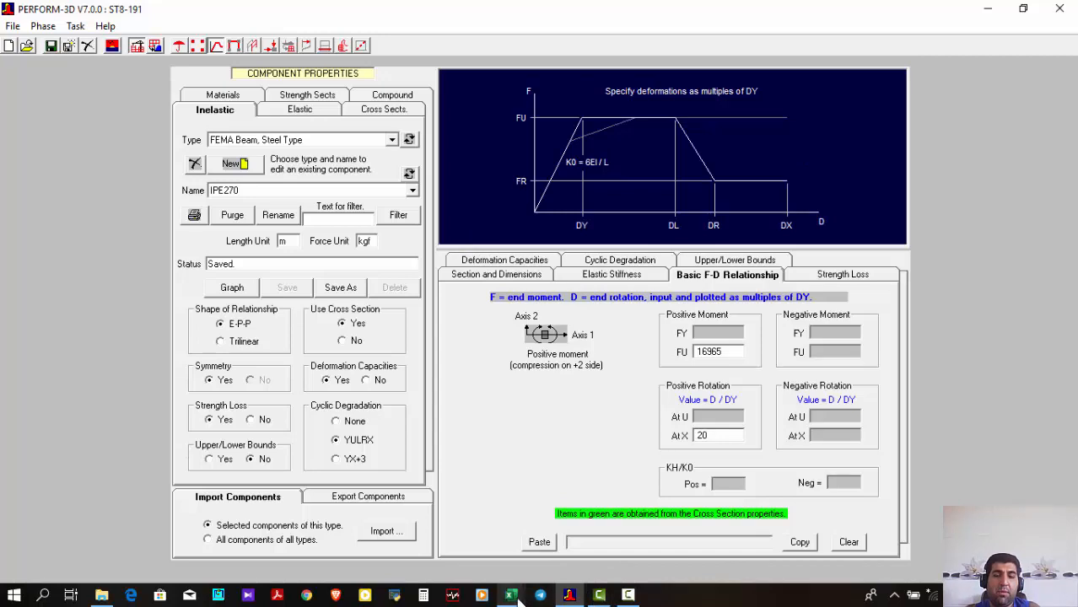
# Switch to the Steel-Beam-EBF(ASCE41-13) workbook in Excel and examine the section list, FY and FU, hinge parameters, acceptance criteria and EBF columns
pyautogui.moveTo(510, 595)
pyautogui.click(546, 569)
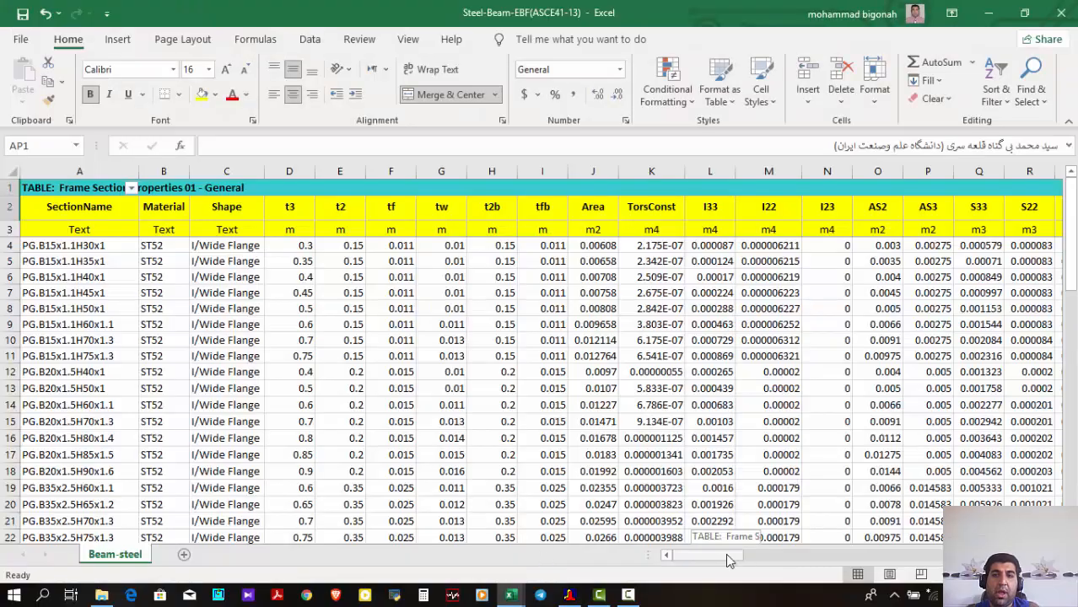
pyautogui.moveTo(725, 554); pyautogui.dragTo(690, 579)
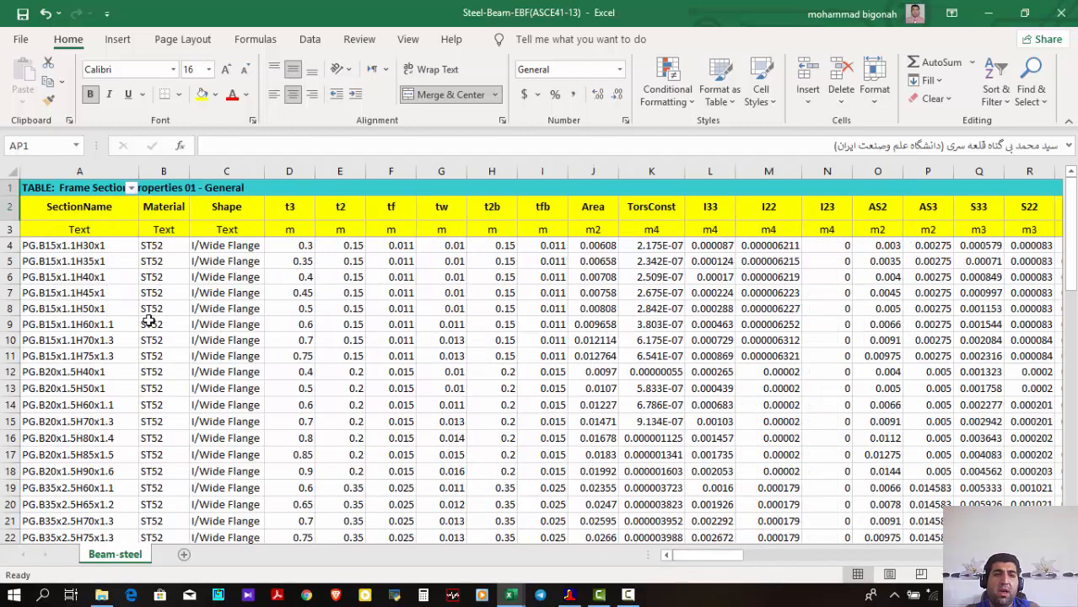
pyautogui.scroll(-5, 148, 311)
pyautogui.scroll(-11, 149, 311)
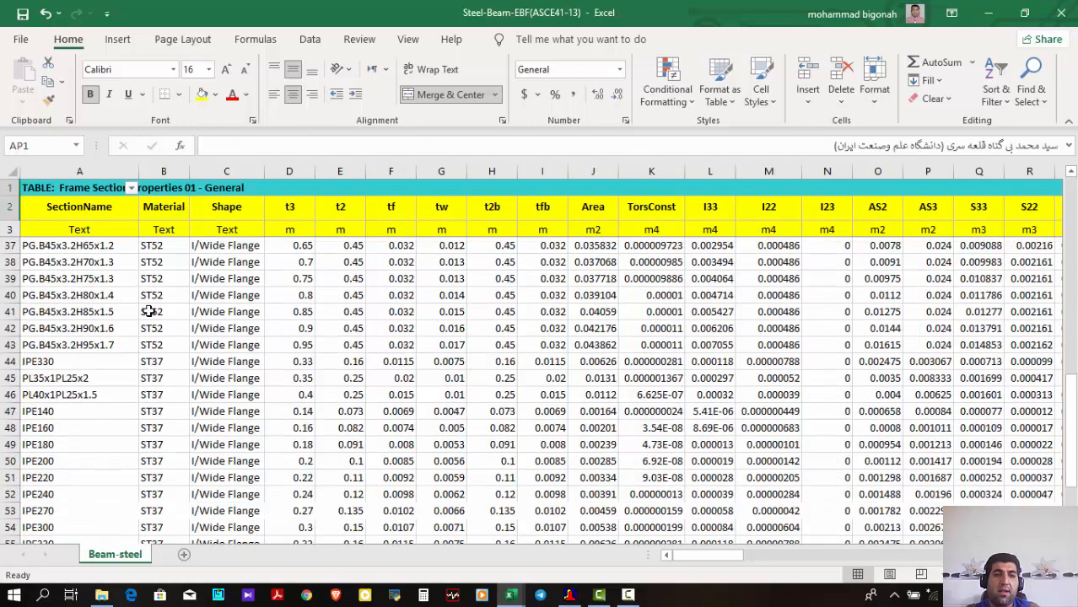
pyautogui.scroll(6, 149, 311)
pyautogui.scroll(10, 708, 556)
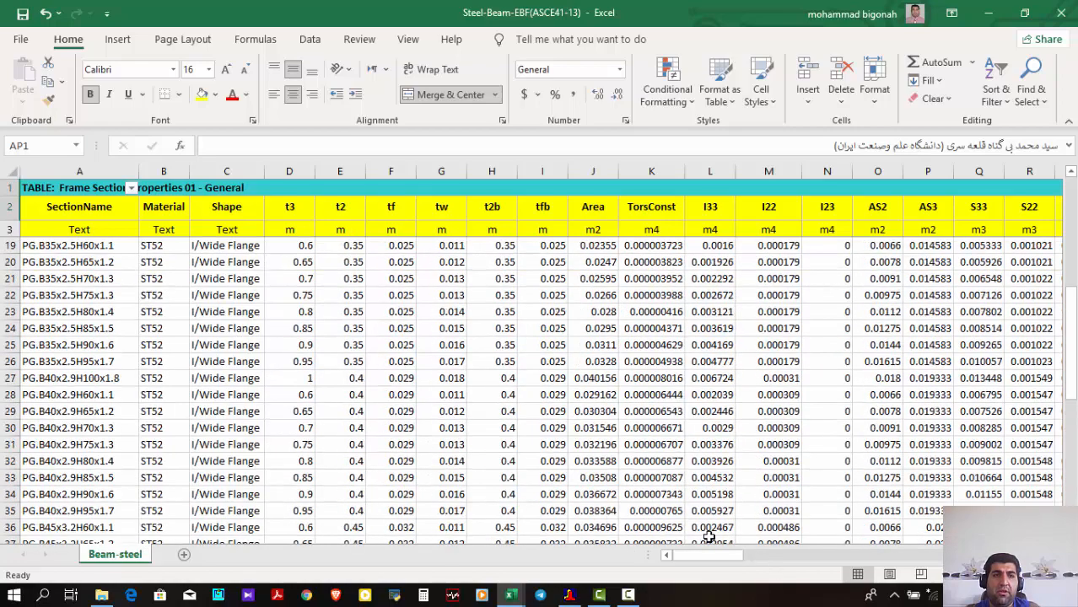
pyautogui.moveTo(713, 556); pyautogui.dragTo(904, 564)
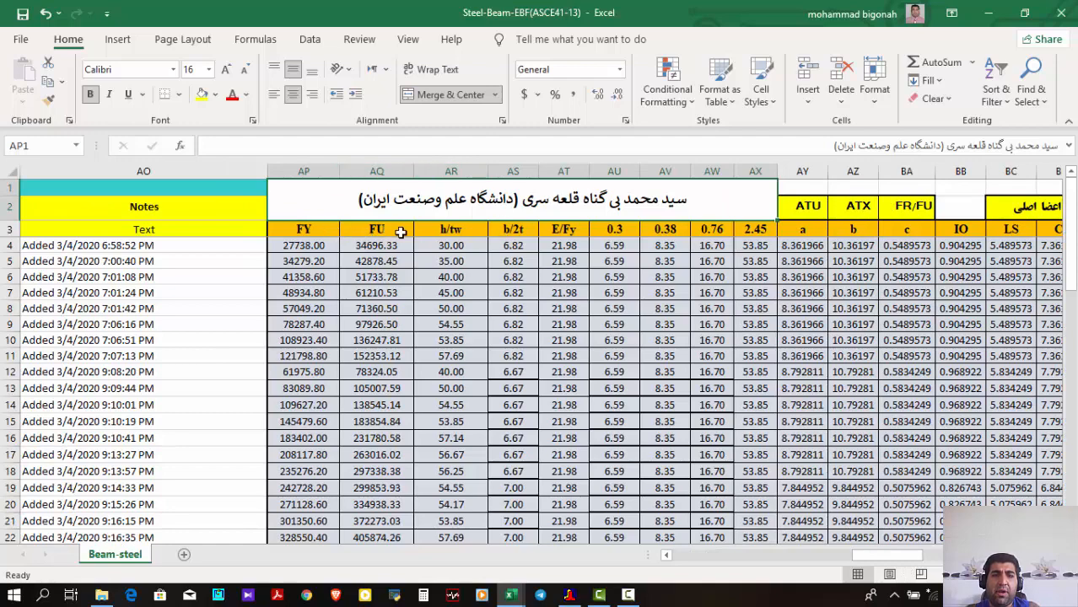
pyautogui.moveTo(862, 556); pyautogui.dragTo(893, 564)
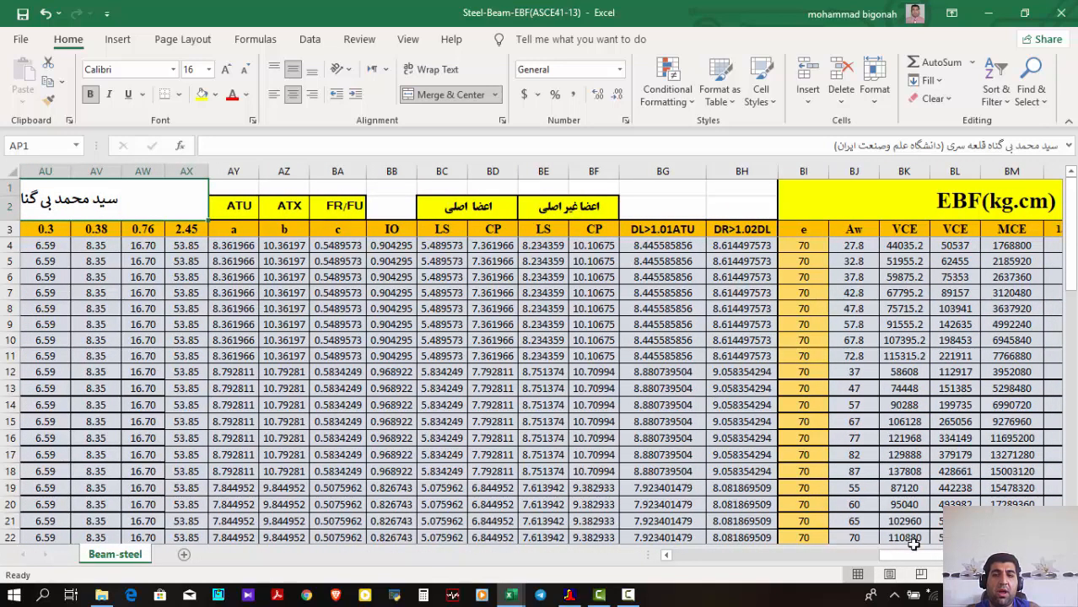
pyautogui.moveTo(912, 555)
pyautogui.mouseDown()
pyautogui.moveTo(897, 549)
pyautogui.moveTo(938, 553)
pyautogui.moveTo(899, 554)
pyautogui.mouseUp()
# Return to PERFORM-3D and review the IPE270 beam's elastic stiffness, basic F-D relationship and strength loss parameters
pyautogui.click(988, 13)
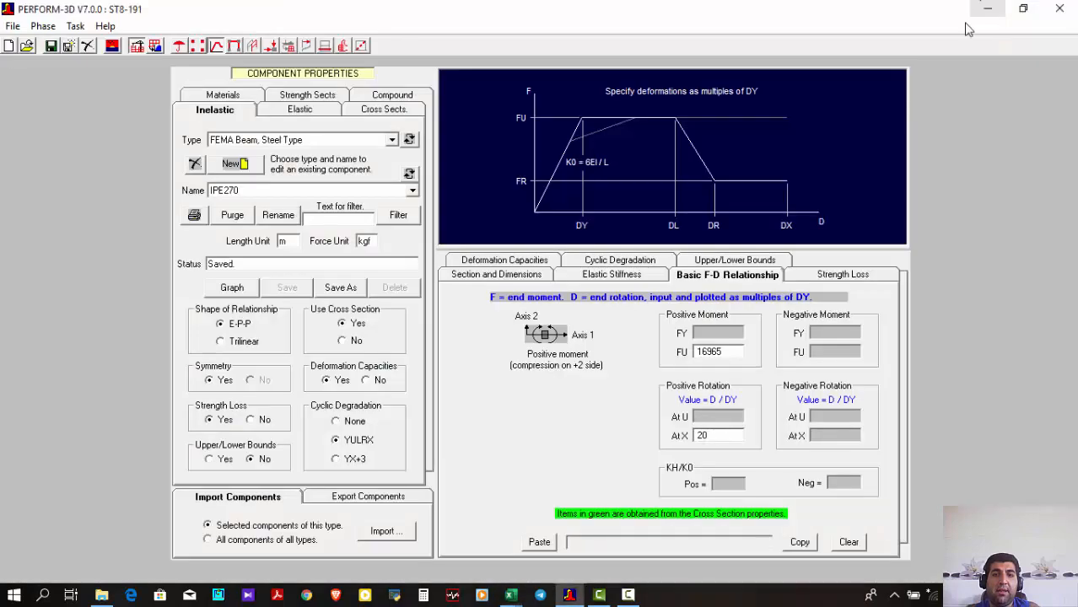
pyautogui.click(618, 284)
pyautogui.click(718, 282)
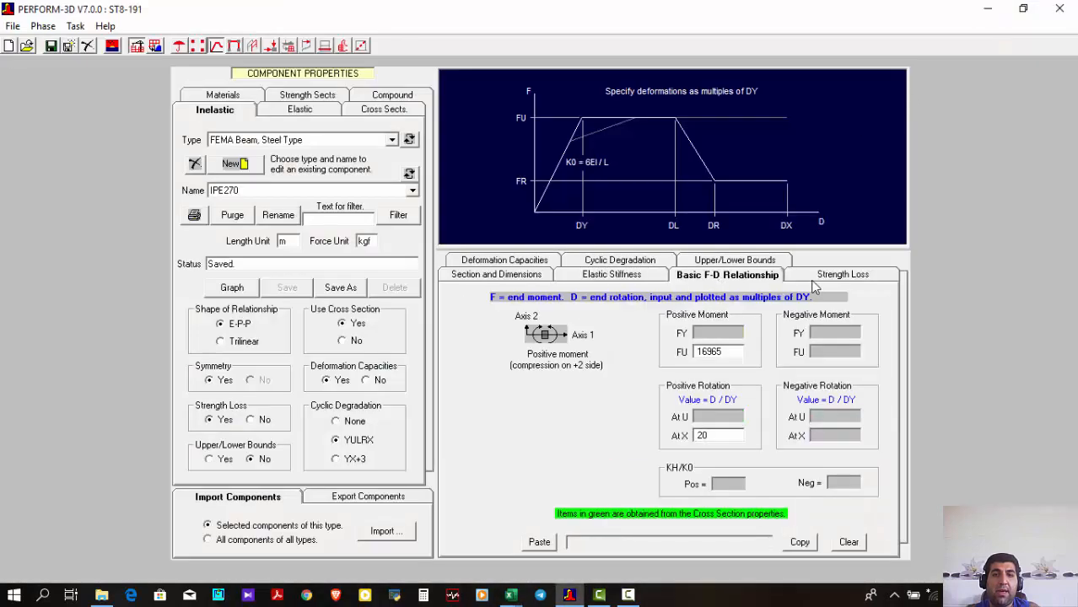
pyautogui.click(831, 283)
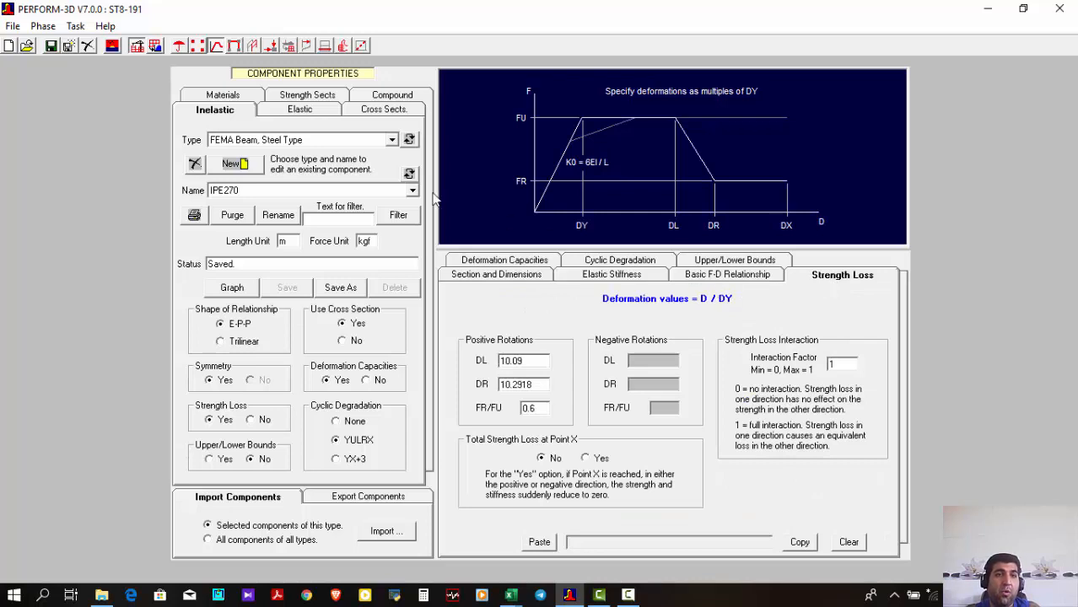
# Change the component type to Fluid Damper, load the existing component VISCOUS2000, and review its capacities and damping coefficients
pyautogui.click(337, 142)
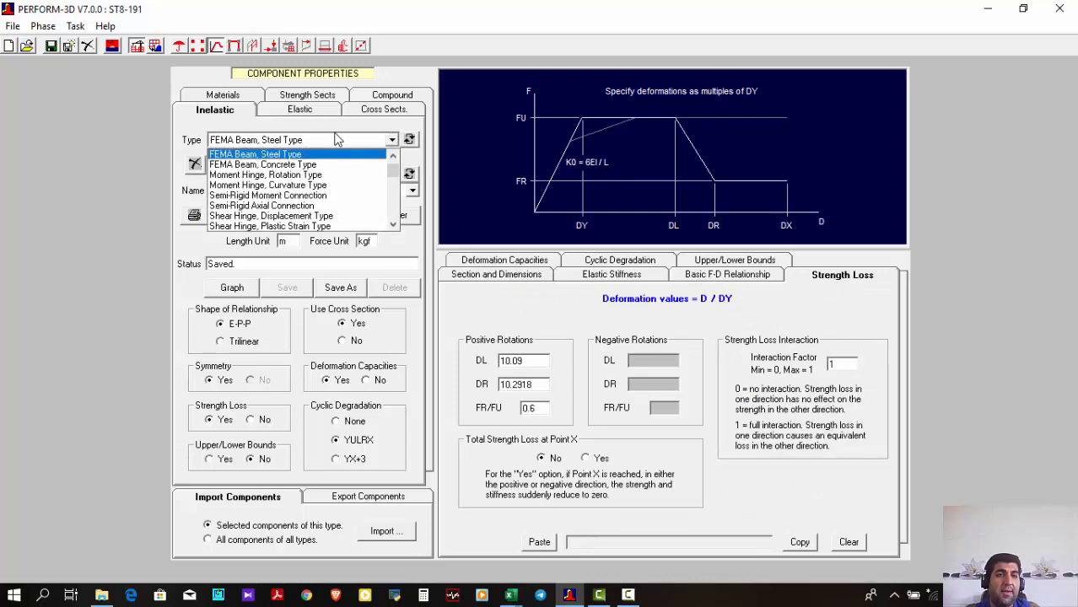
pyautogui.click(336, 140)
pyautogui.click(337, 140)
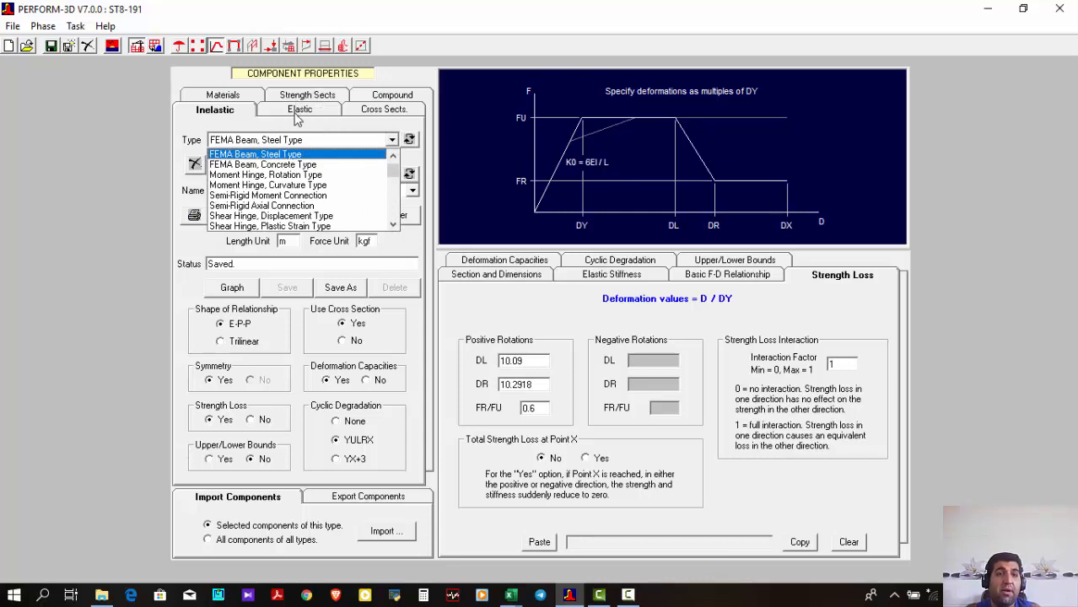
pyautogui.scroll(-6, 293, 194)
pyautogui.scroll(-2, 293, 197)
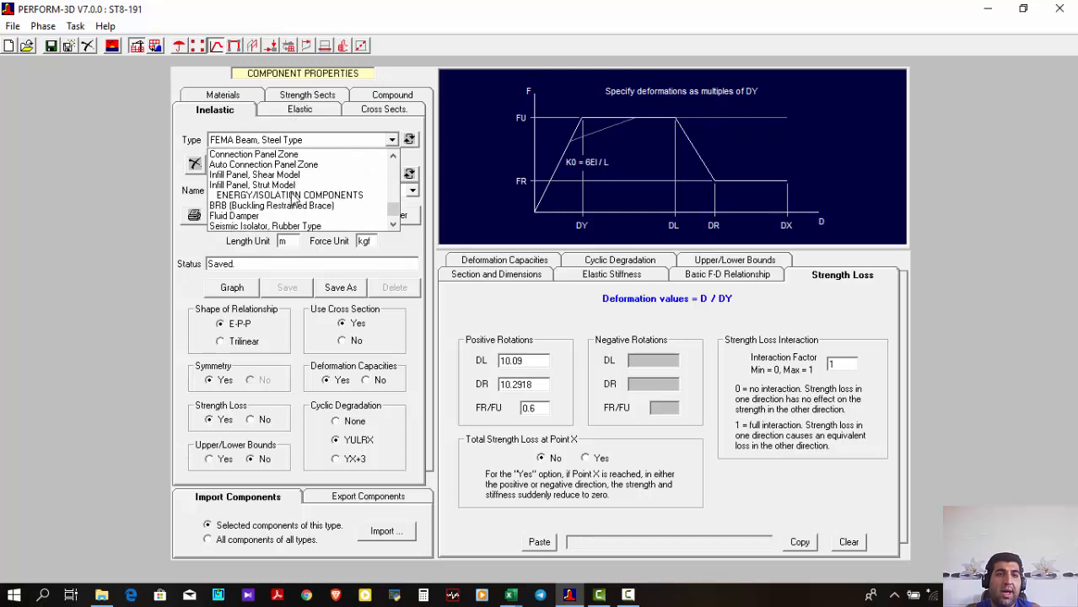
pyautogui.click(294, 215)
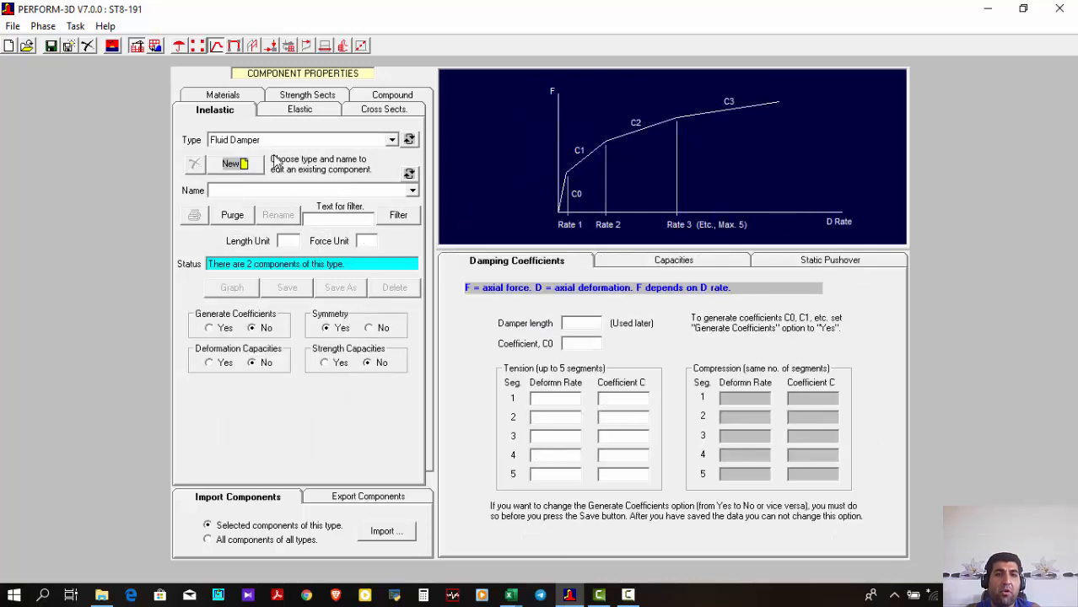
pyautogui.click(329, 192)
pyautogui.click(323, 215)
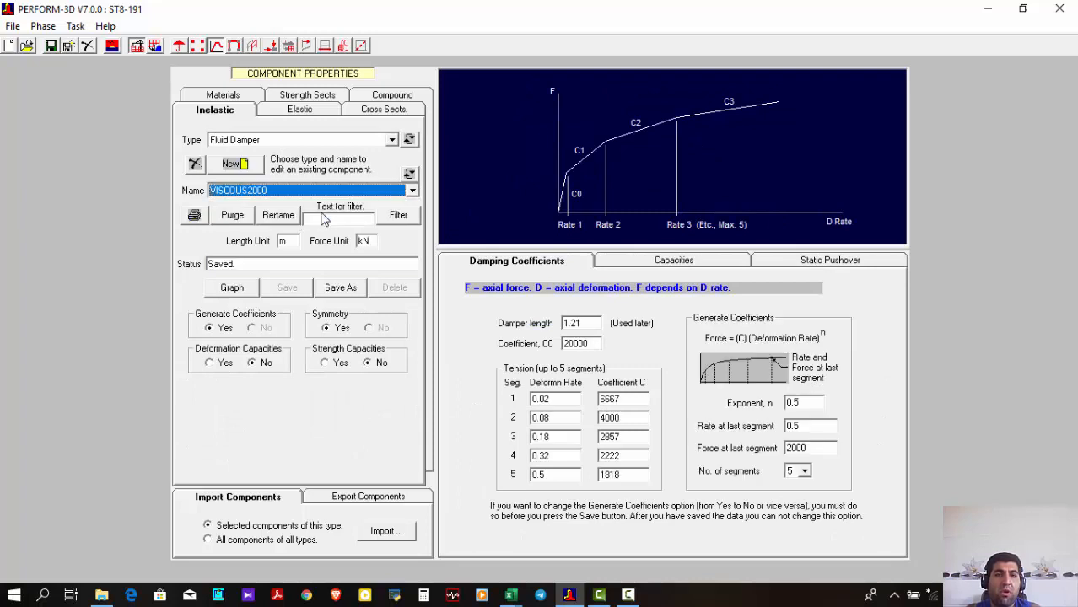
pyautogui.click(658, 267)
pyautogui.click(583, 265)
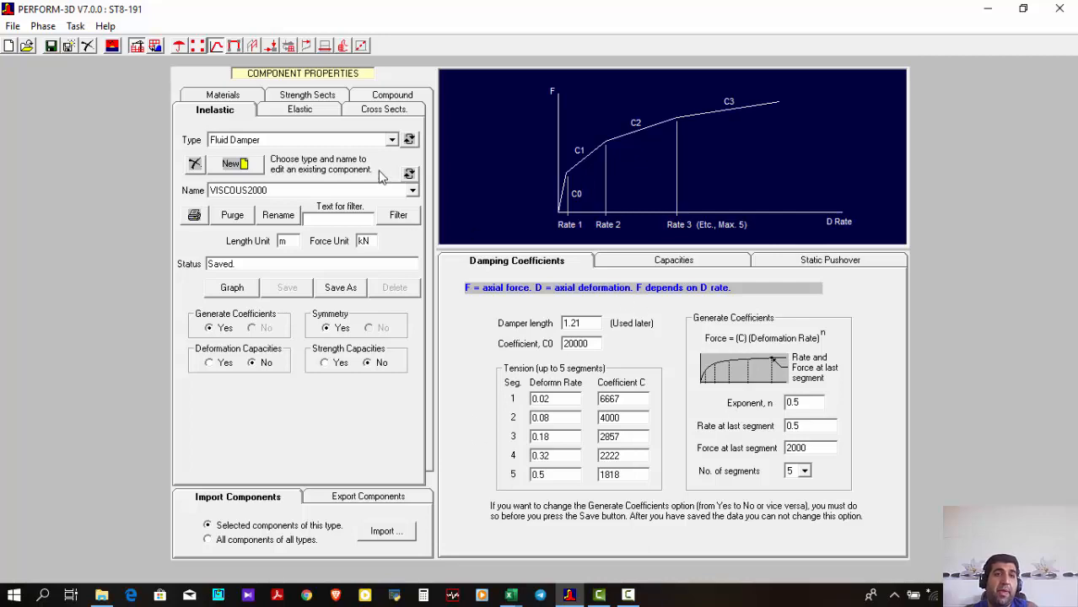
# Look over the model's element groups, the frame definitions and the LoadNode-Dead nodal load pattern
pyautogui.click(250, 48)
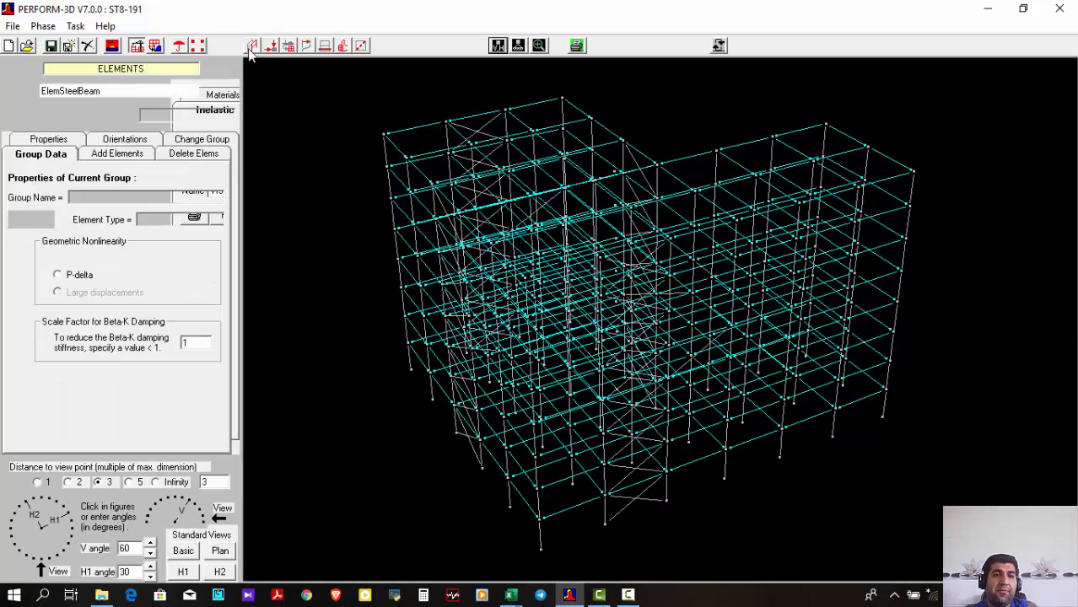
pyautogui.click(252, 47)
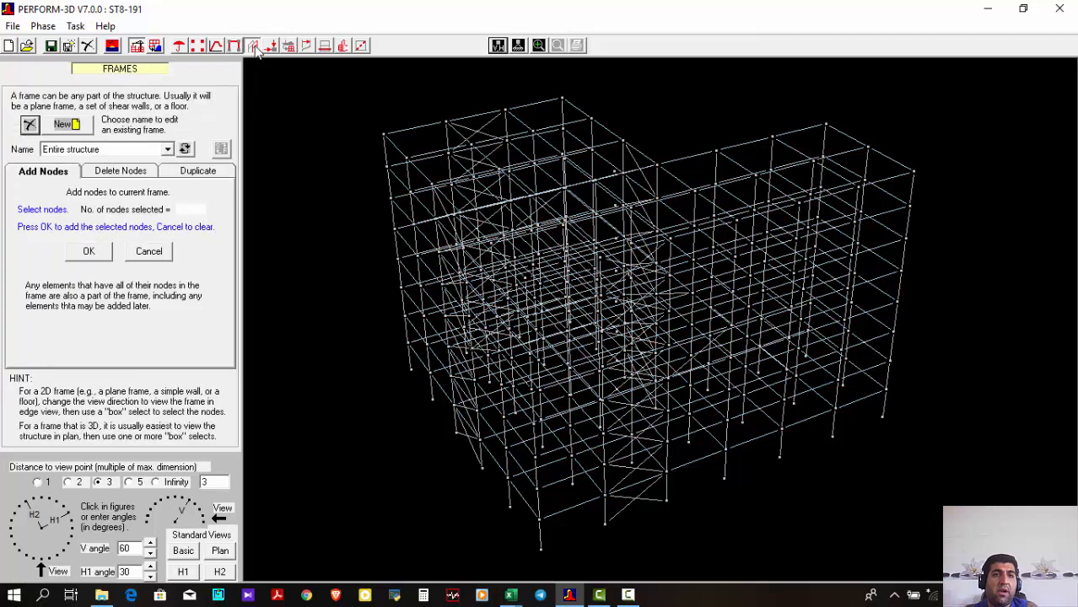
pyautogui.click(295, 45)
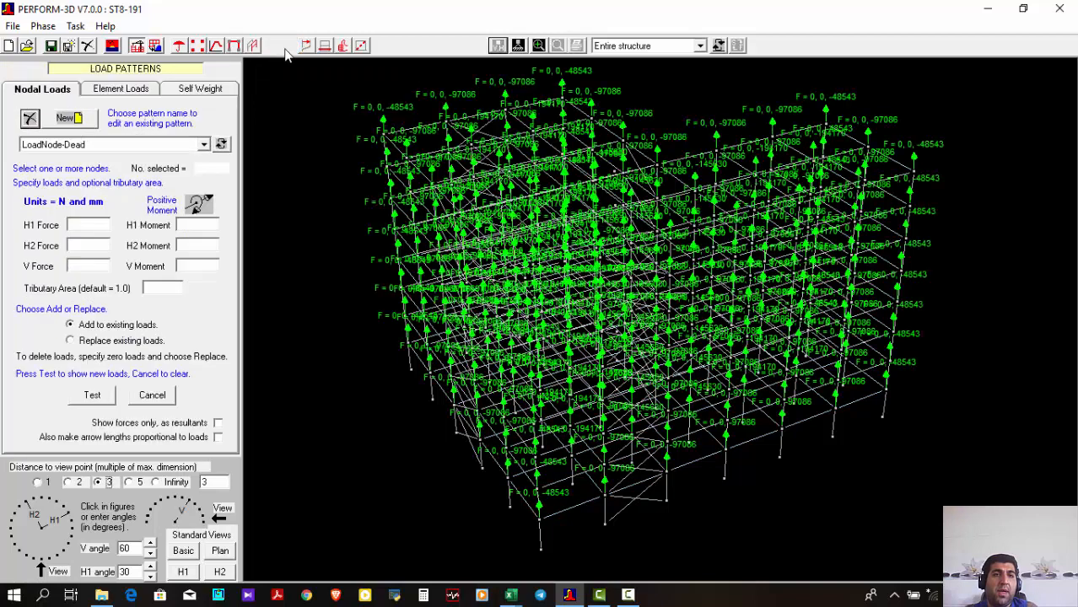
pyautogui.click(287, 46)
# Review the defined overall and story drifts in the H1 and H2 directions, and view the ST1 structure section
pyautogui.click(305, 46)
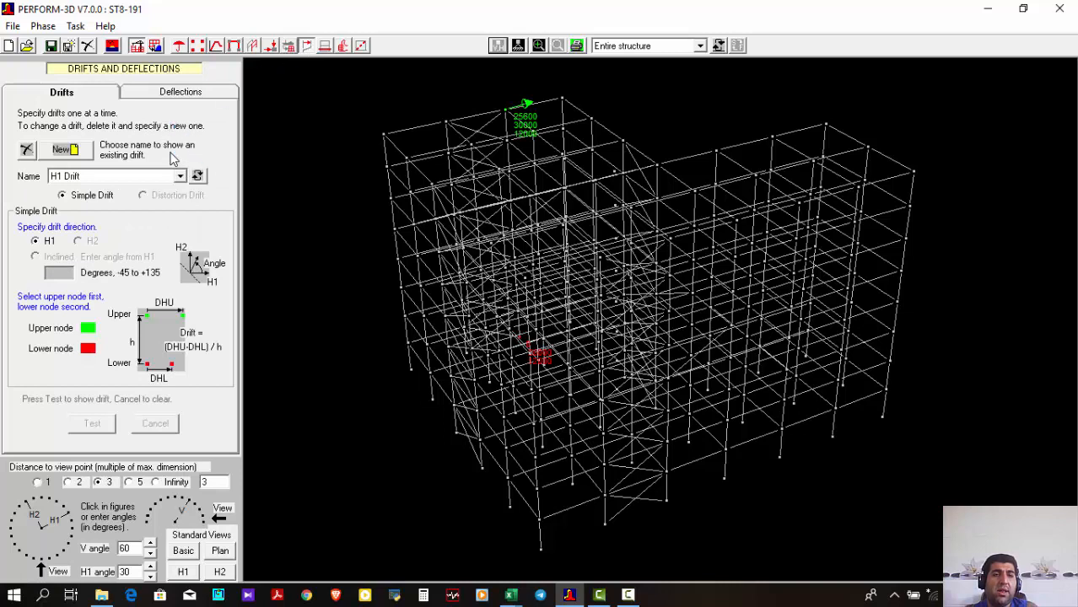
pyautogui.click(200, 175)
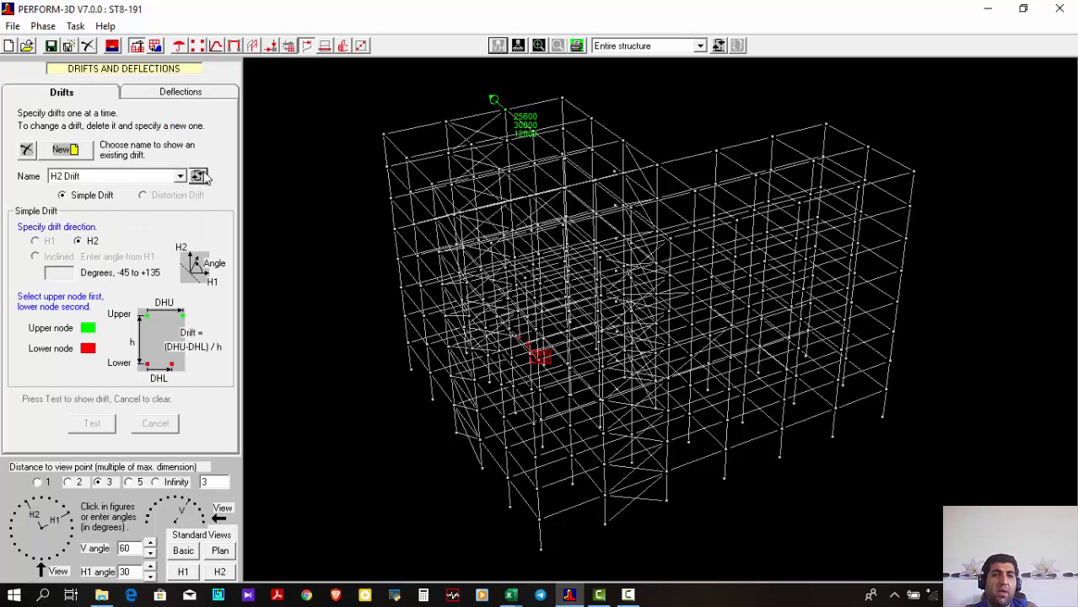
pyautogui.click(199, 175)
pyautogui.click(199, 176)
pyautogui.click(199, 175)
pyautogui.click(199, 176)
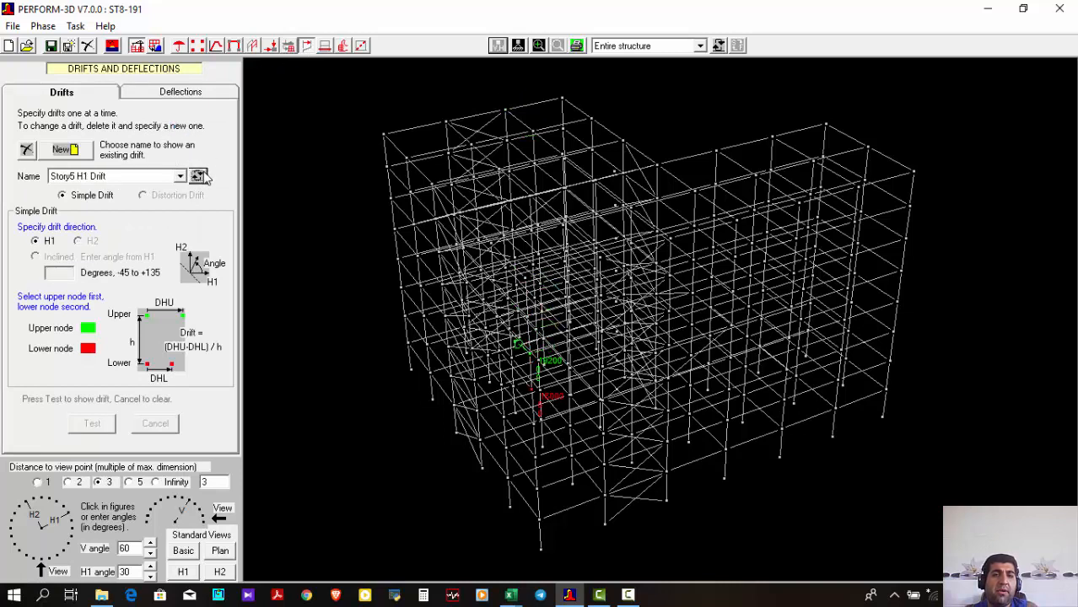
pyautogui.click(203, 174)
pyautogui.click(204, 173)
pyautogui.click(204, 173)
pyautogui.click(203, 173)
pyautogui.click(203, 174)
pyautogui.click(203, 174)
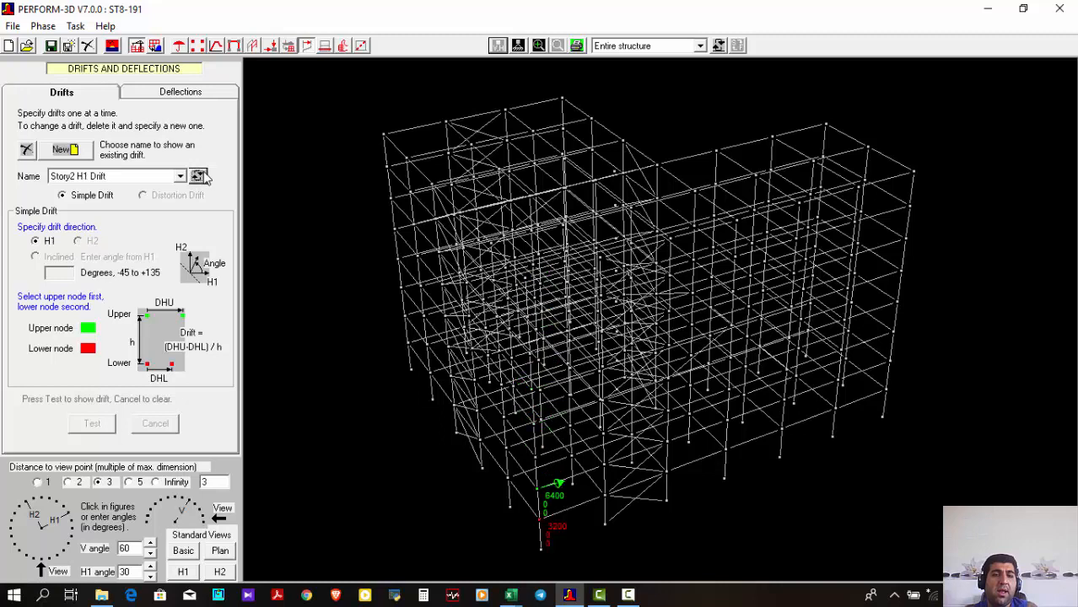
pyautogui.click(199, 176)
pyautogui.click(199, 175)
pyautogui.click(199, 175)
pyautogui.click(200, 176)
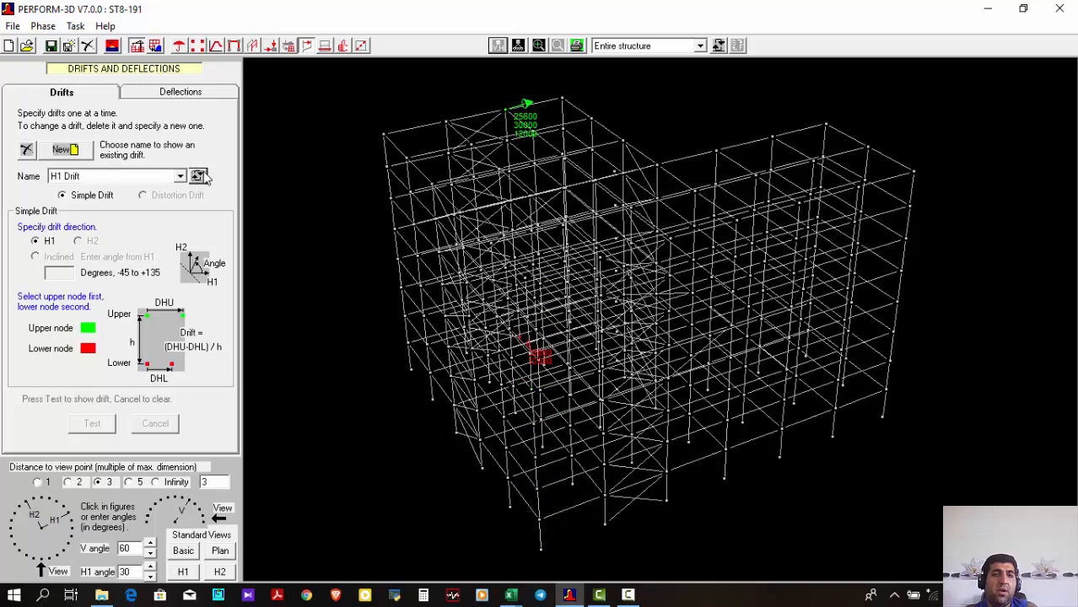
pyautogui.click(324, 47)
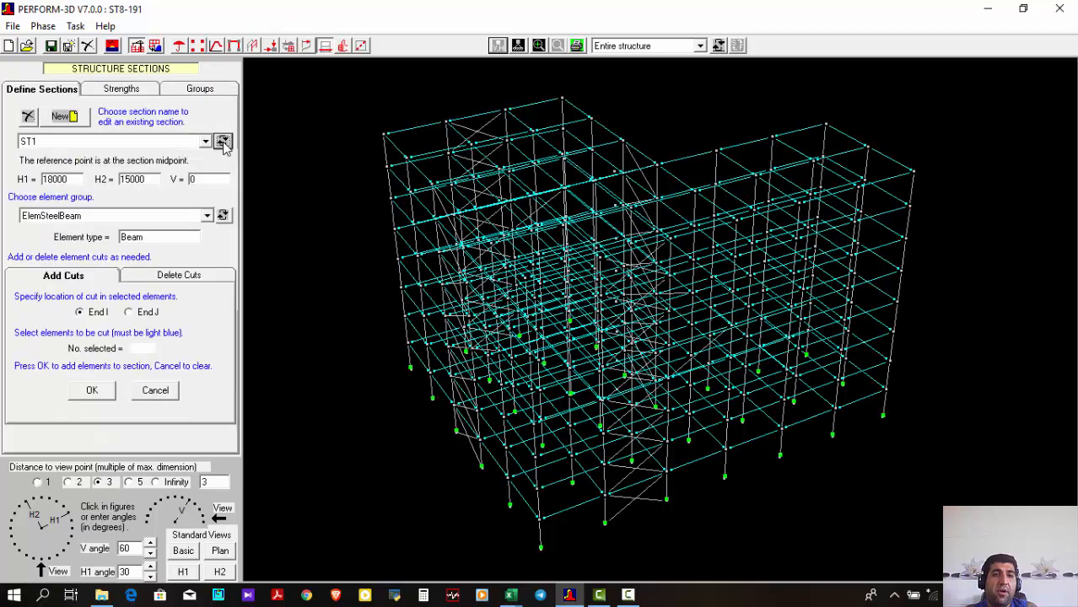
# Load the IO-COL deformation limit state and examine its condition and the available element groups, keeping ElemSteelCol
pyautogui.click(345, 47)
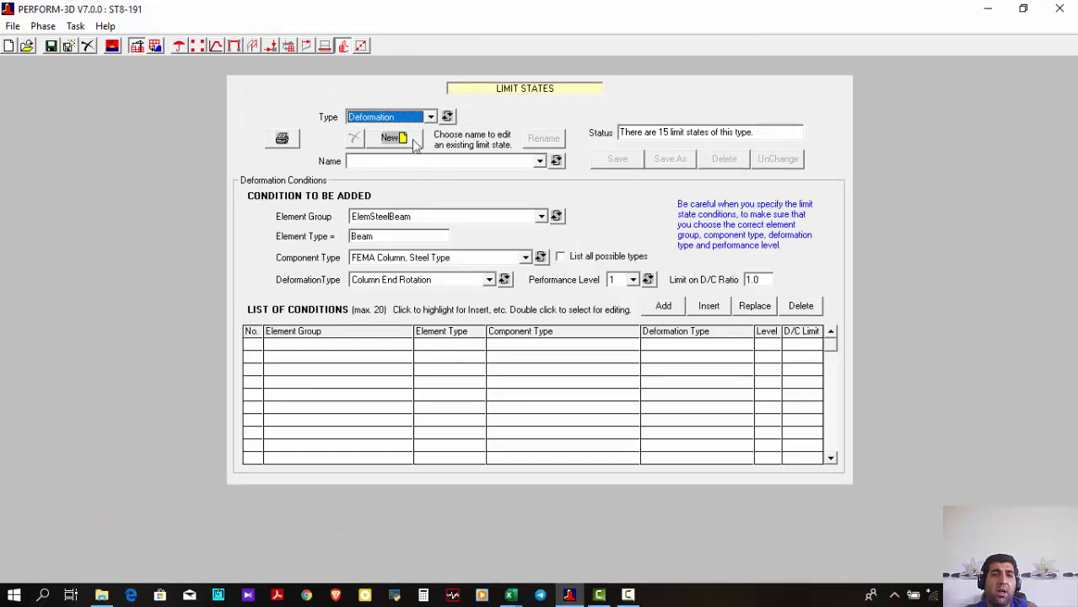
pyautogui.click(425, 161)
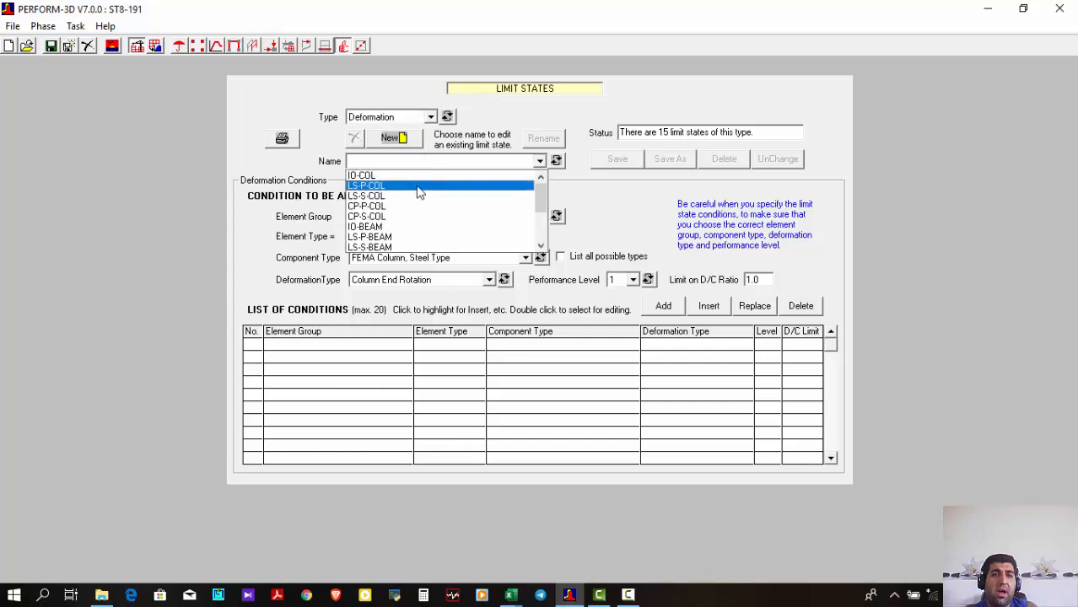
pyautogui.click(420, 176)
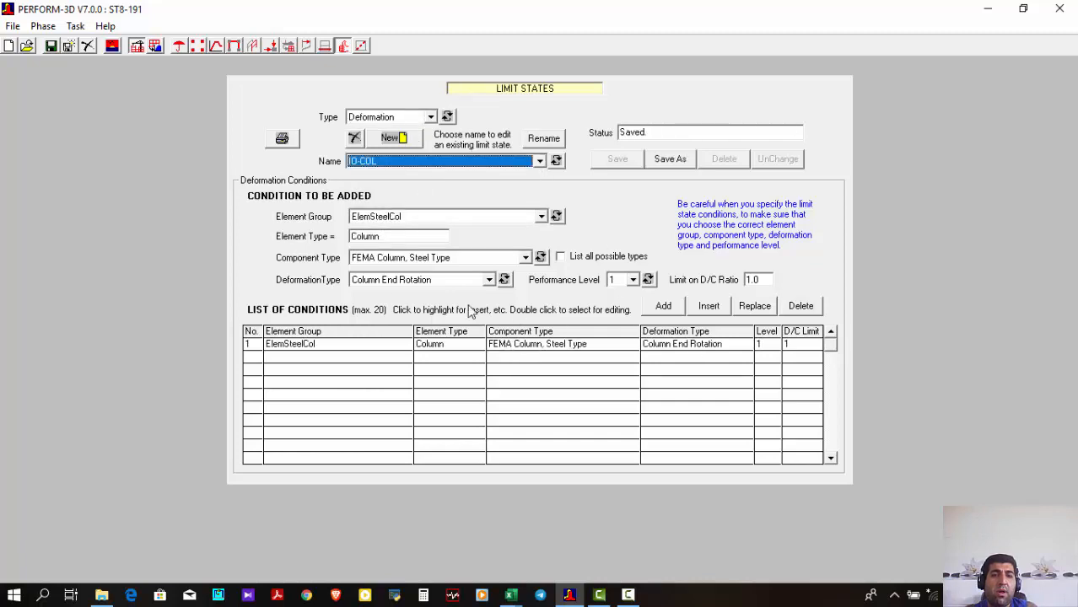
pyautogui.click(430, 216)
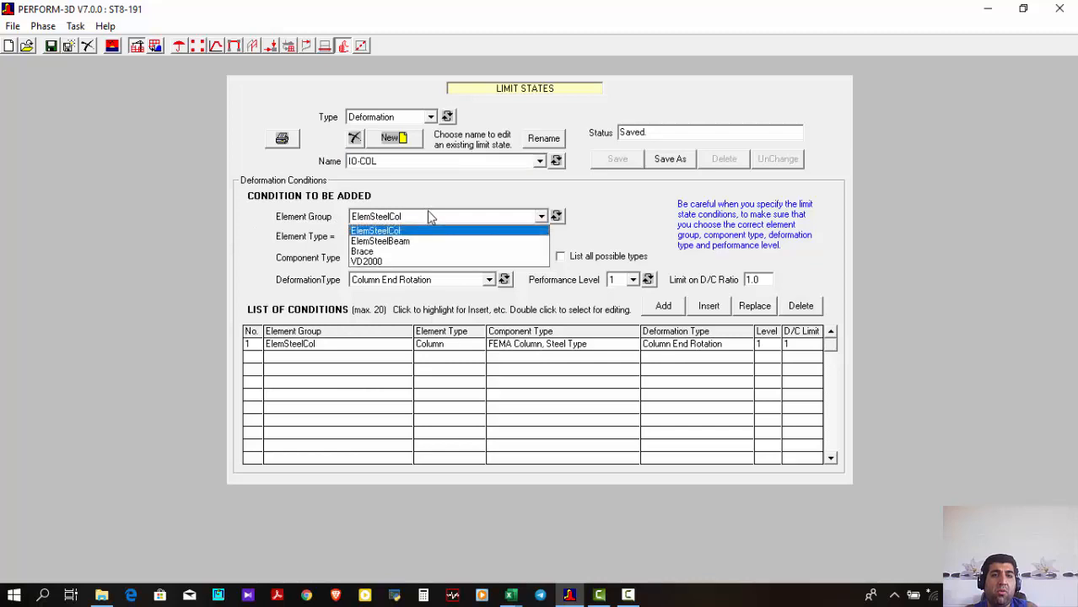
pyautogui.click(426, 217)
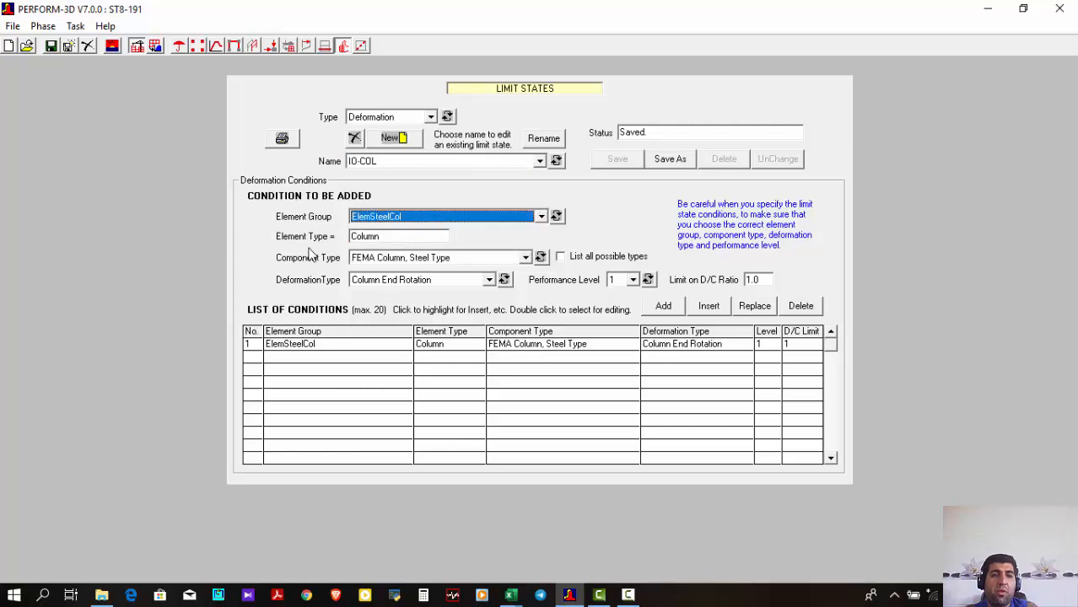
# Examine the IO-COL component type, deformation type and performance level options, keeping FEMA Column, Steel Type, Column End Rotation and level 1
pyautogui.click(411, 259)
pyautogui.click(411, 261)
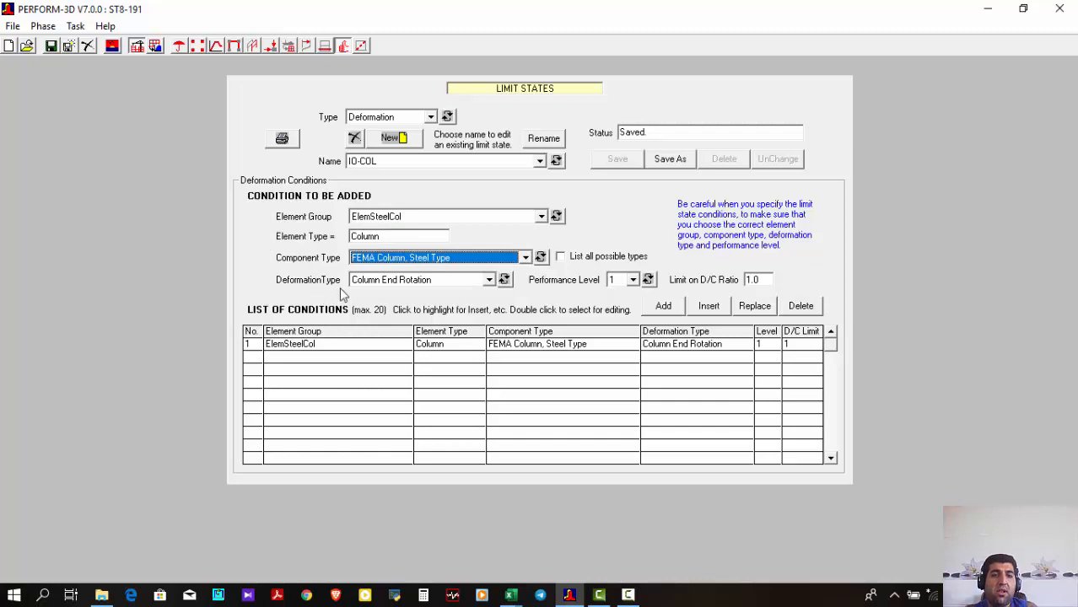
pyautogui.click(388, 281)
pyautogui.click(419, 291)
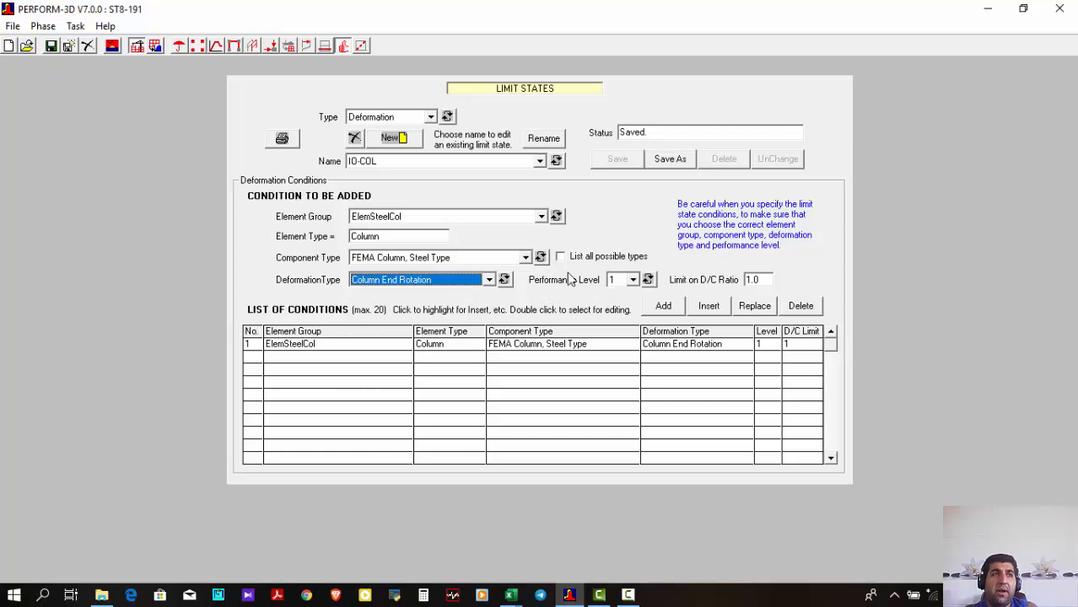
pyautogui.click(625, 284)
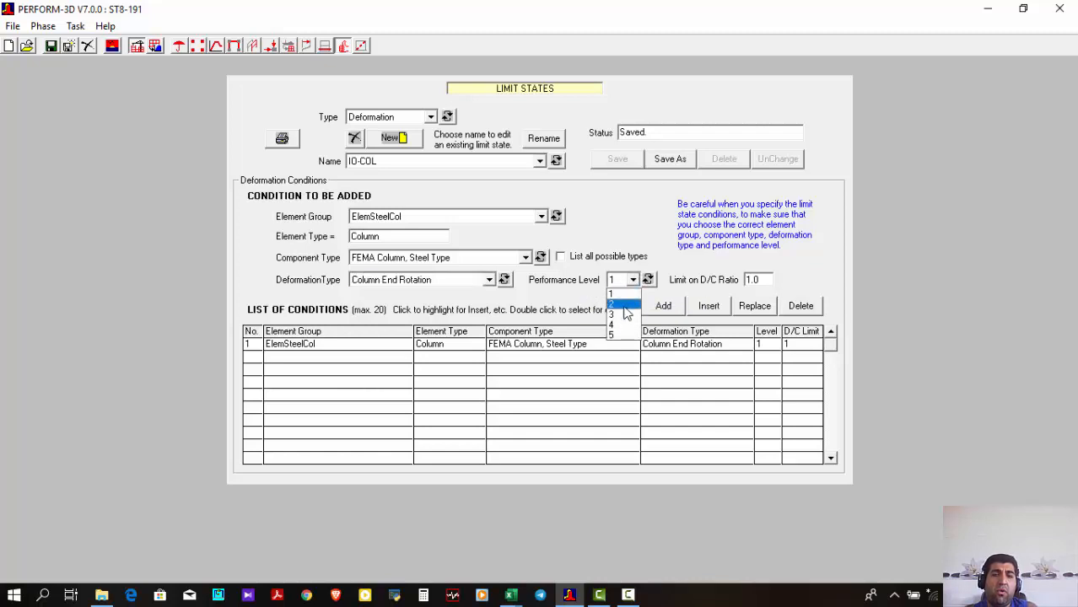
pyautogui.click(630, 256)
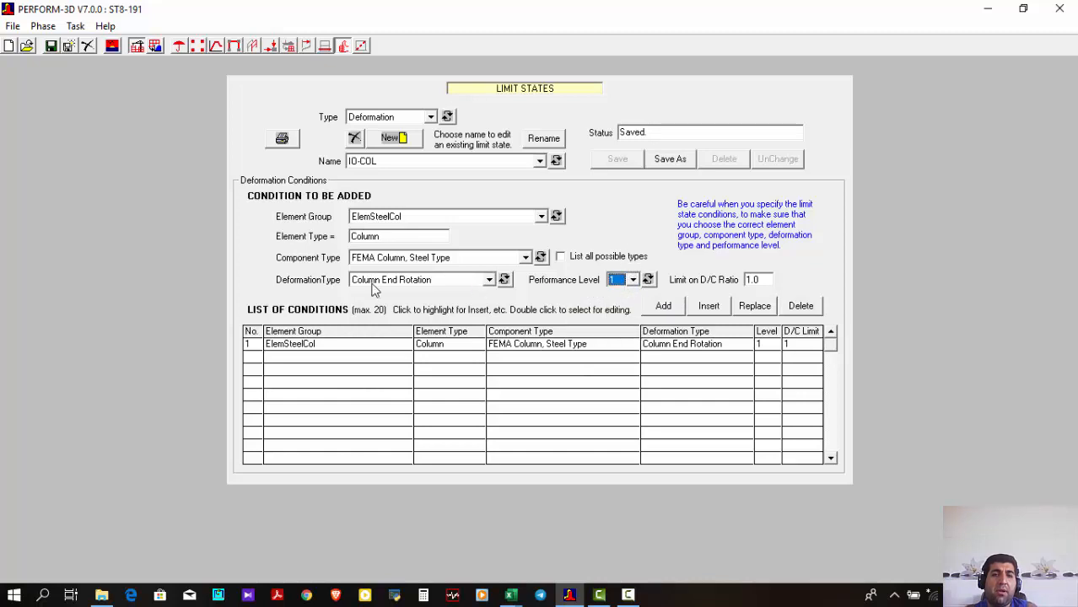
pyautogui.click(628, 283)
pyautogui.click(625, 294)
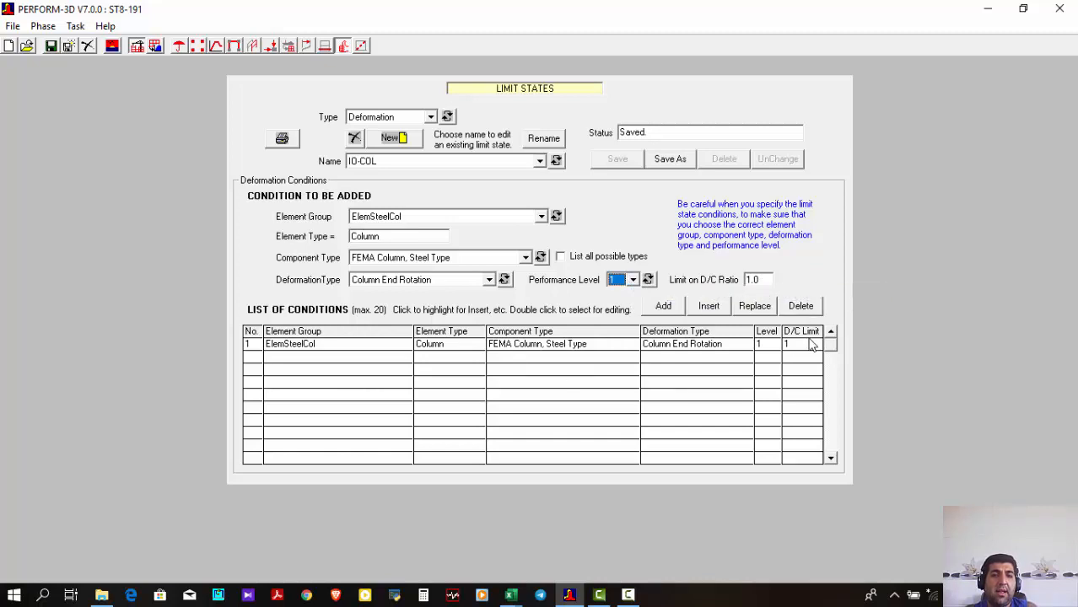
# Cycle through the remaining column and beam deformation limit states, from LS-P-COL to CP-P-BEAM, and review their conditions
pyautogui.click(556, 160)
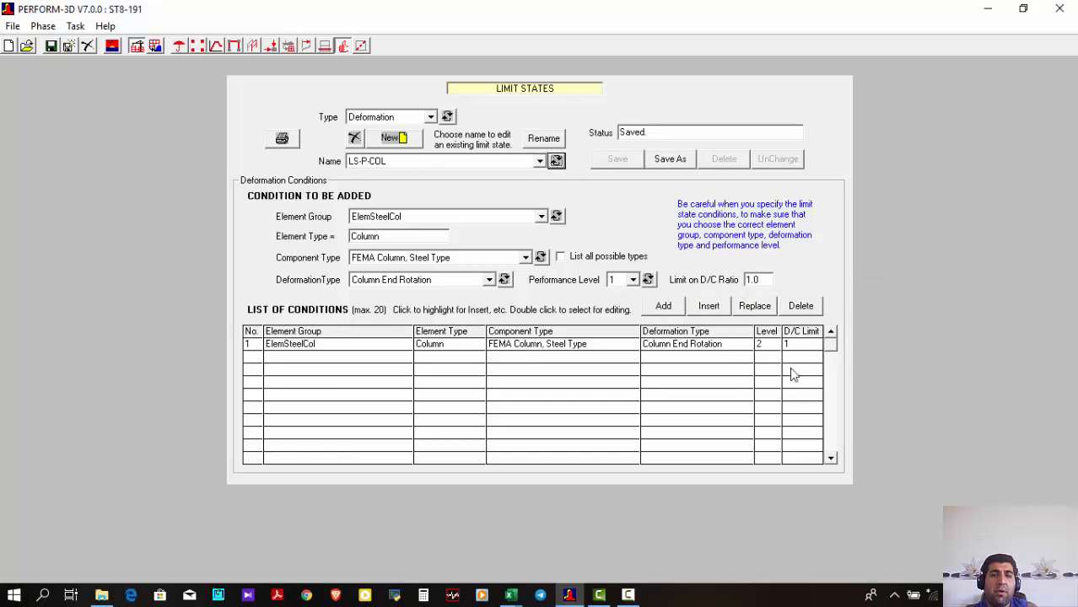
pyautogui.click(556, 161)
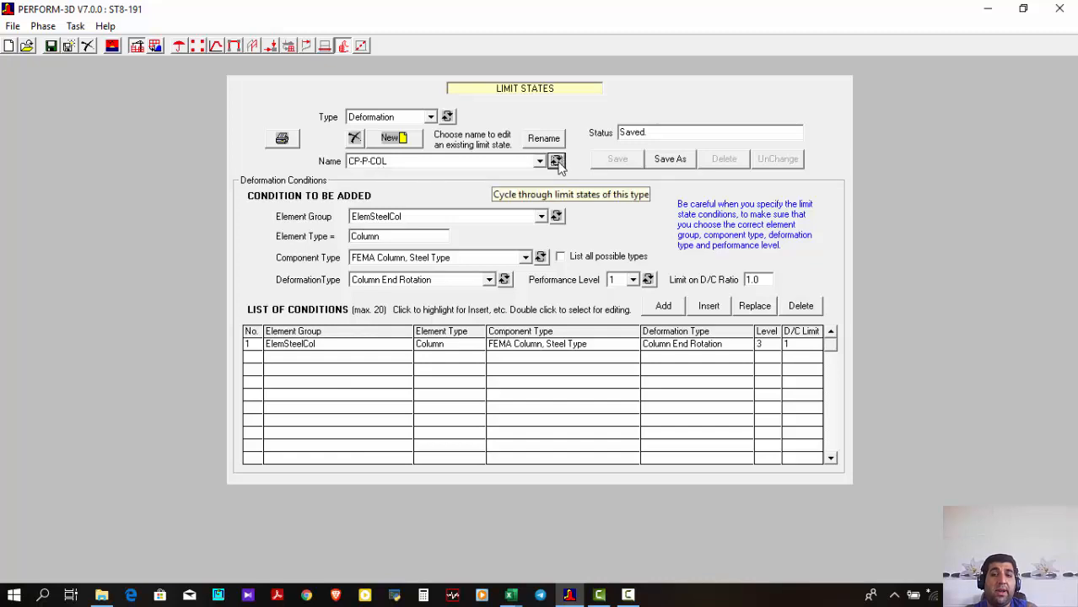
pyautogui.click(556, 161)
pyautogui.click(555, 161)
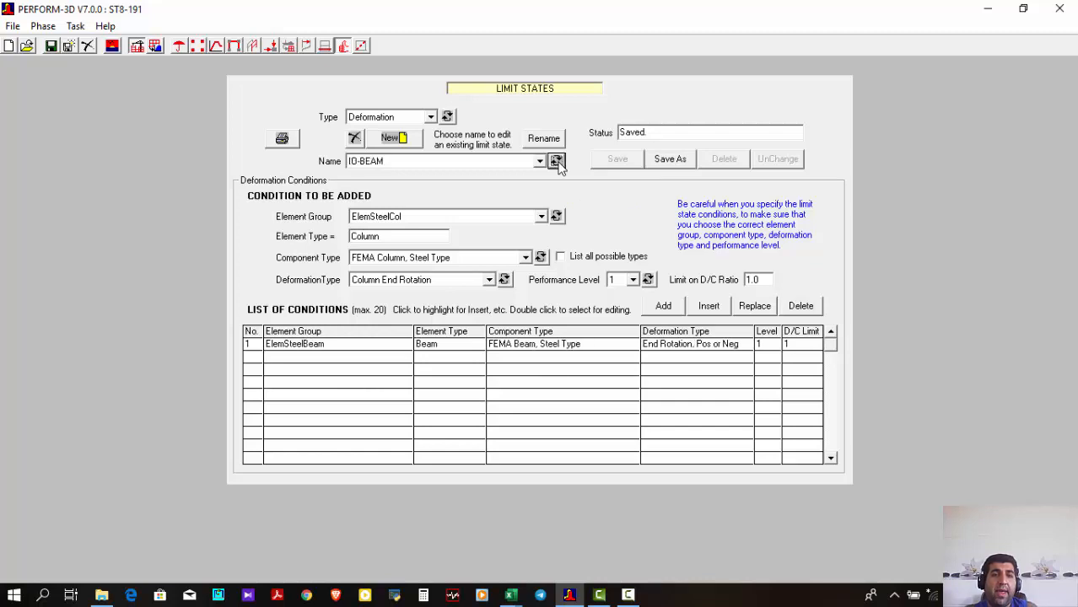
pyautogui.click(556, 161)
pyautogui.click(556, 162)
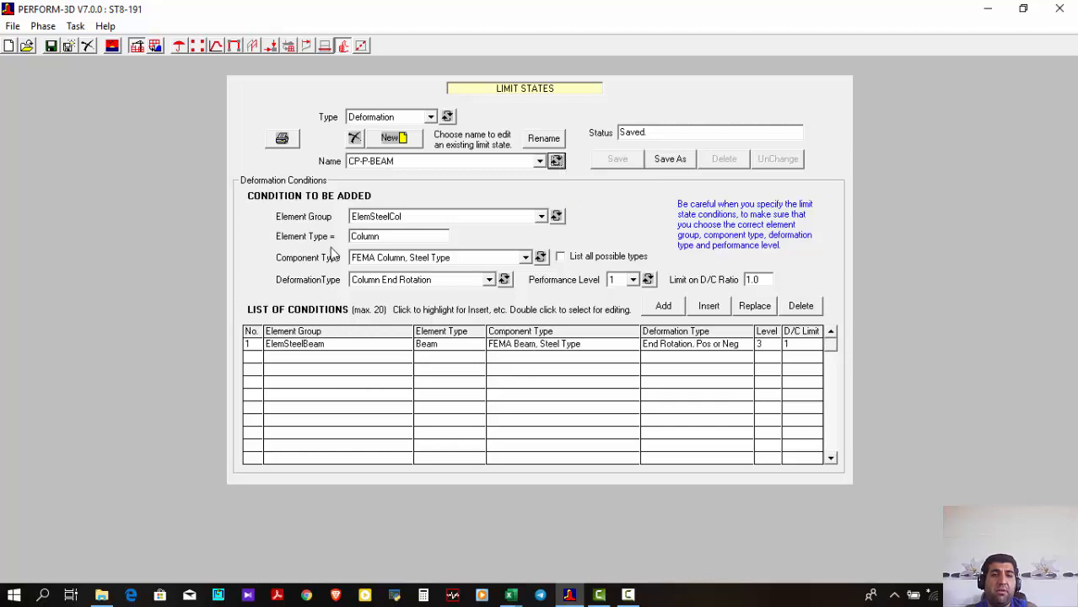
# Switch to the analysis phase and review the Dynamic Earthquake load cases Northridge-2475 and Turkey
pyautogui.click(156, 47)
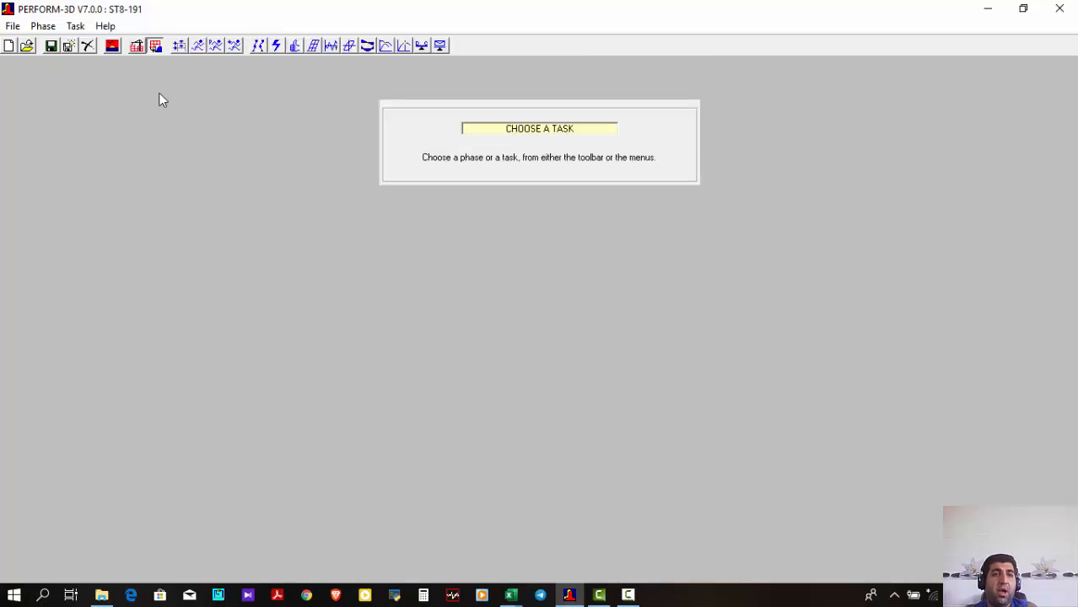
pyautogui.click(186, 48)
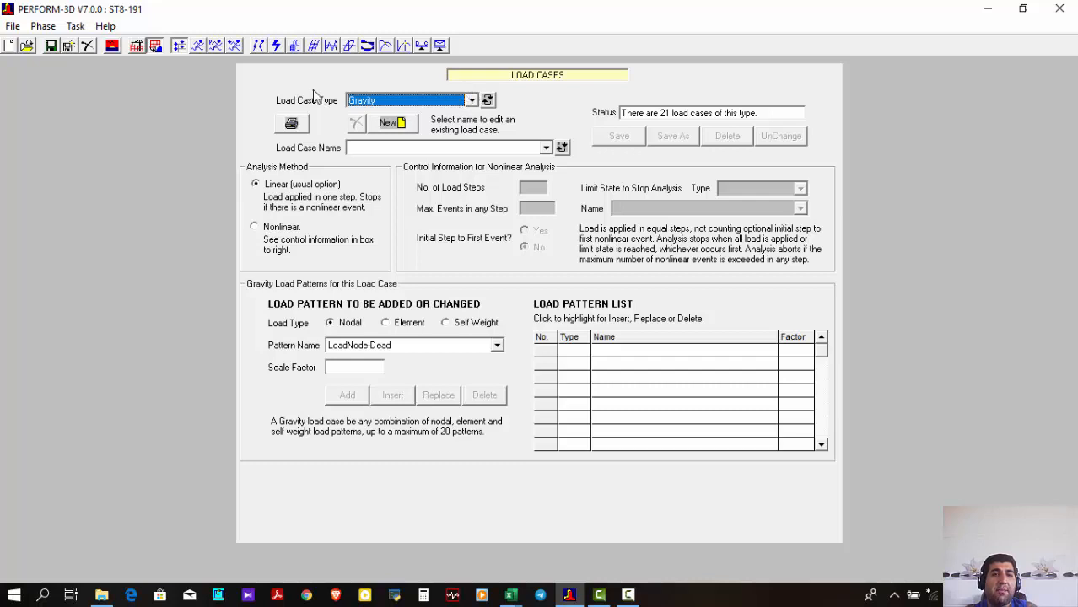
pyautogui.click(377, 99)
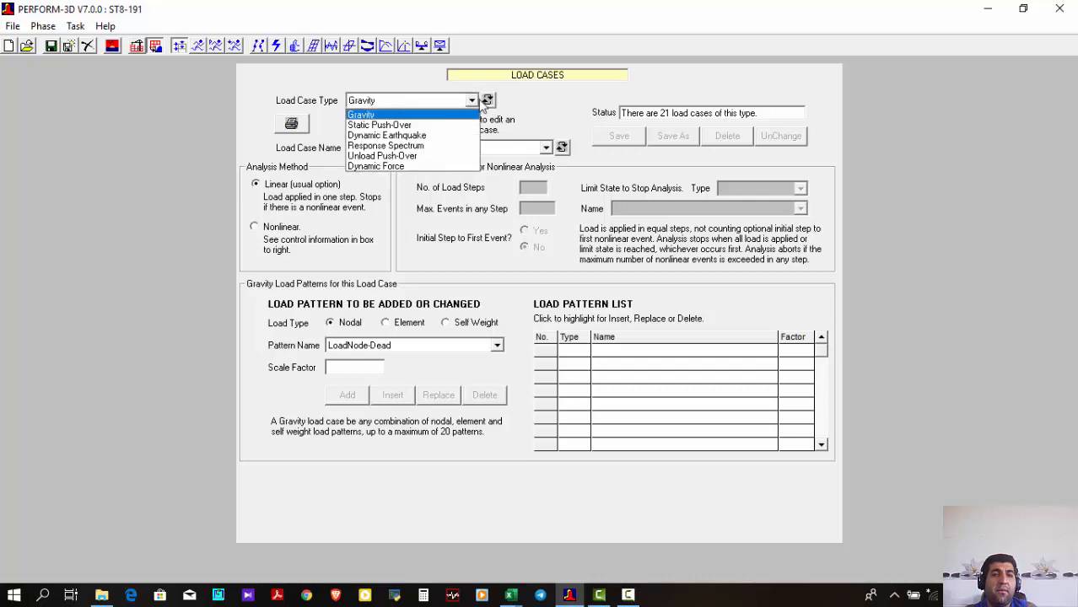
pyautogui.click(437, 139)
pyautogui.click(414, 149)
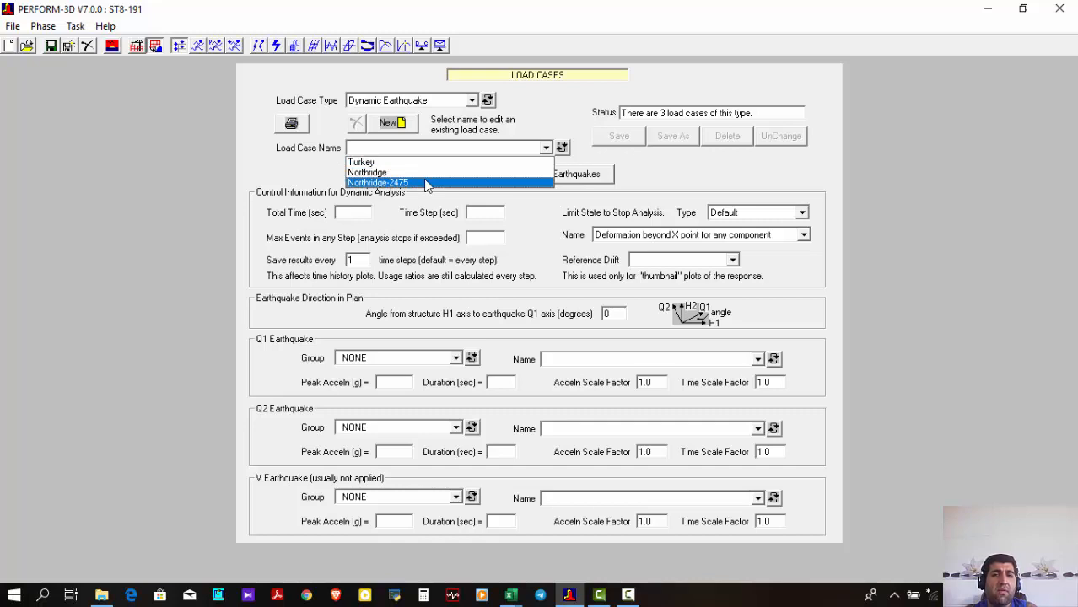
pyautogui.click(426, 183)
pyautogui.click(432, 150)
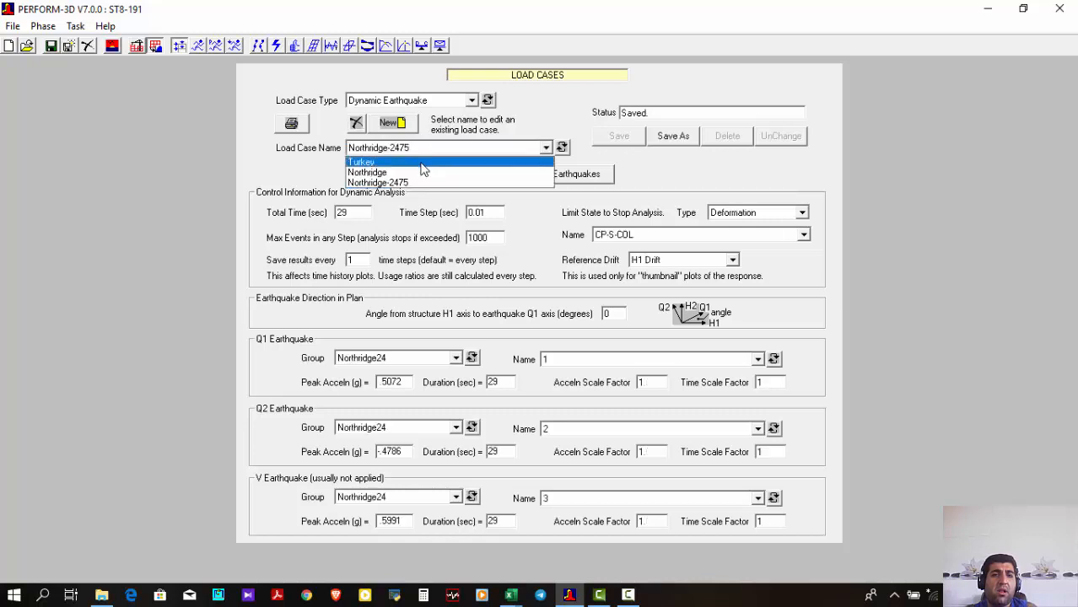
pyautogui.click(423, 162)
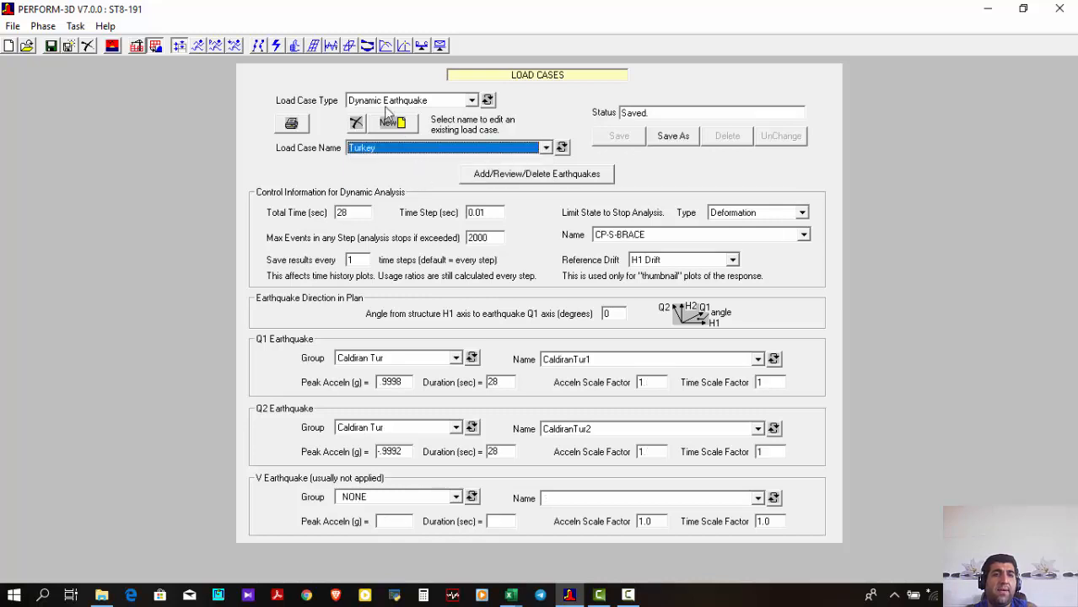
# Review the existing analysis series and their basic and mass properties, keeping the Turkey series selected
pyautogui.click(203, 46)
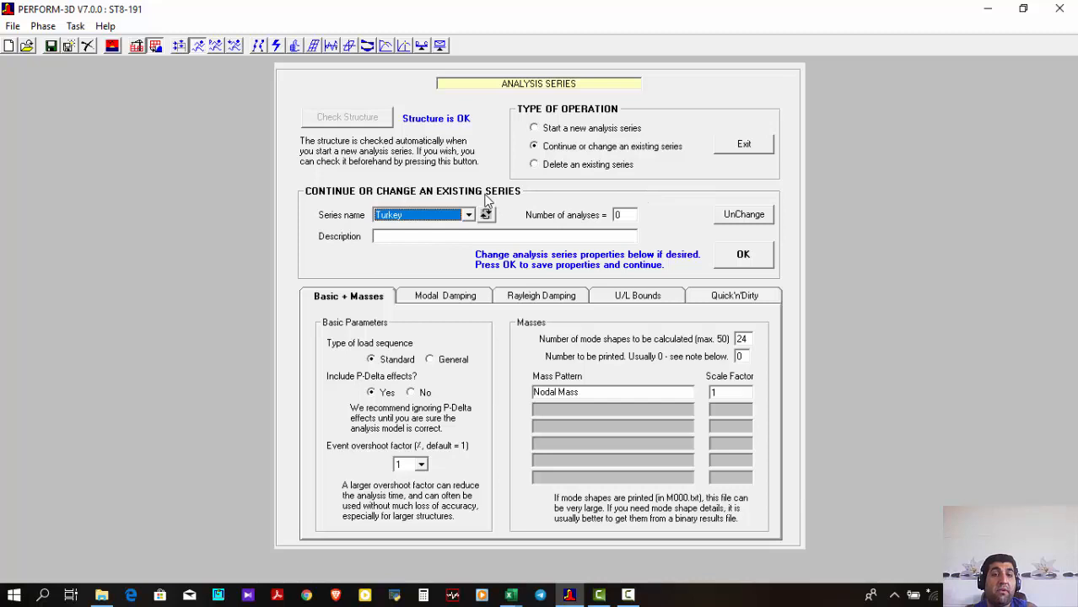
pyautogui.click(436, 216)
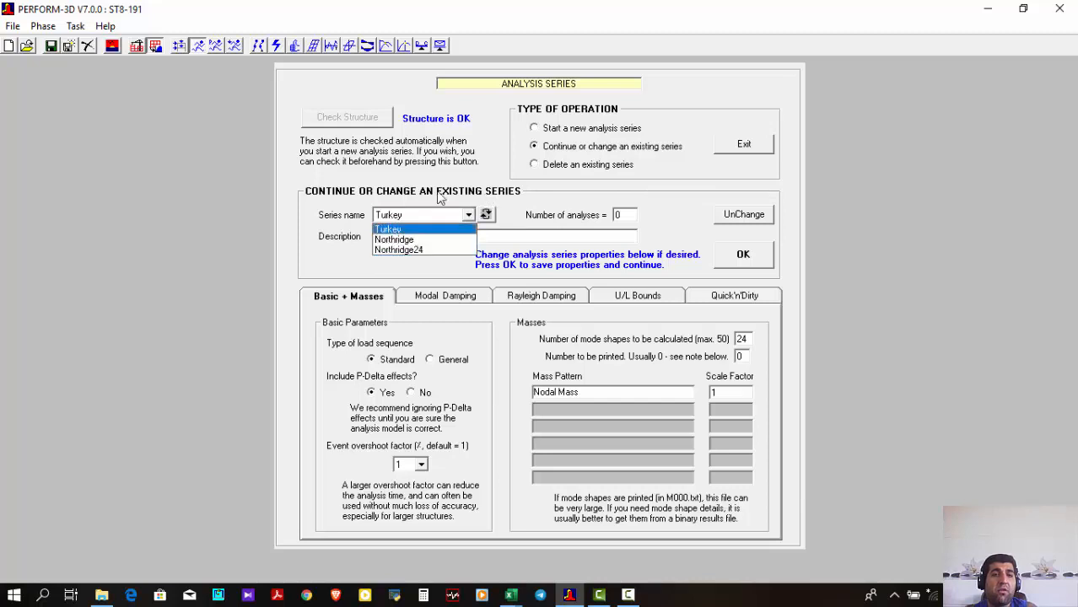
pyautogui.click(437, 192)
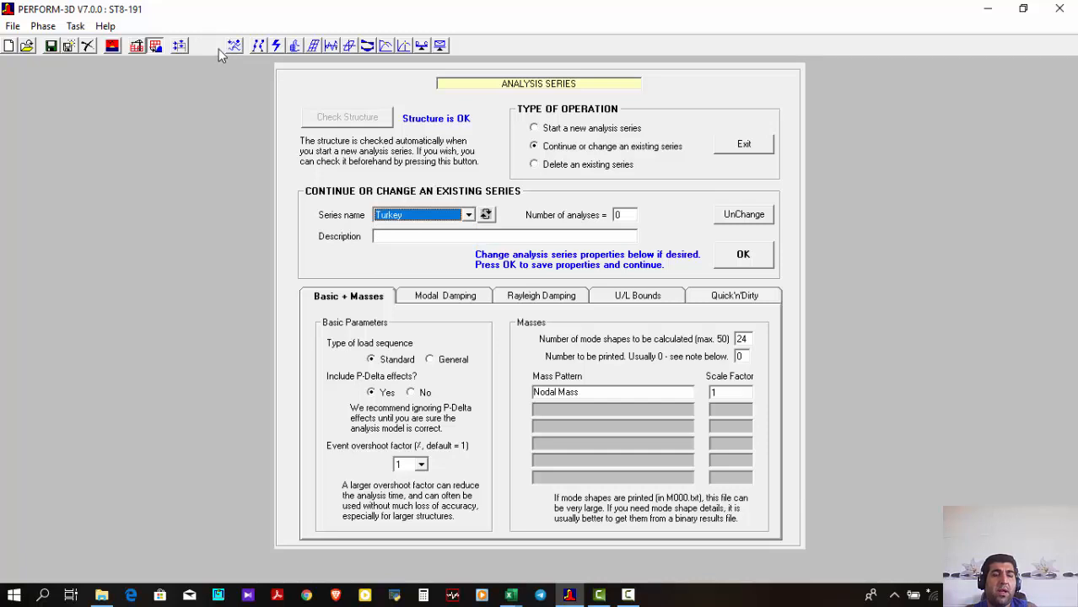
# Run the analyses of the Turkey and Northridge series together, and close the progress report once they finish
pyautogui.click(218, 49)
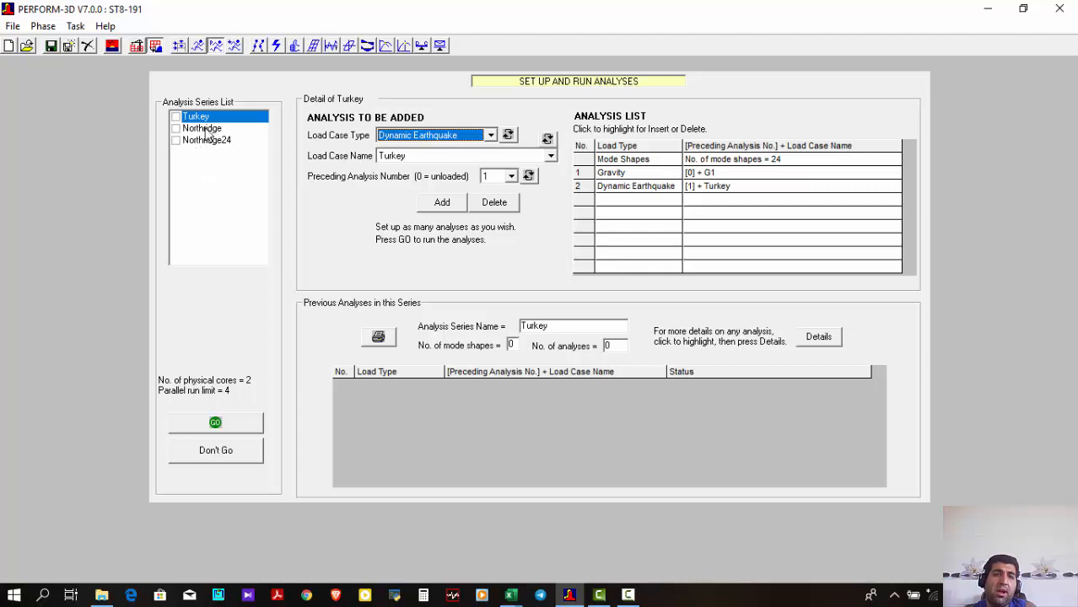
pyautogui.click(176, 118)
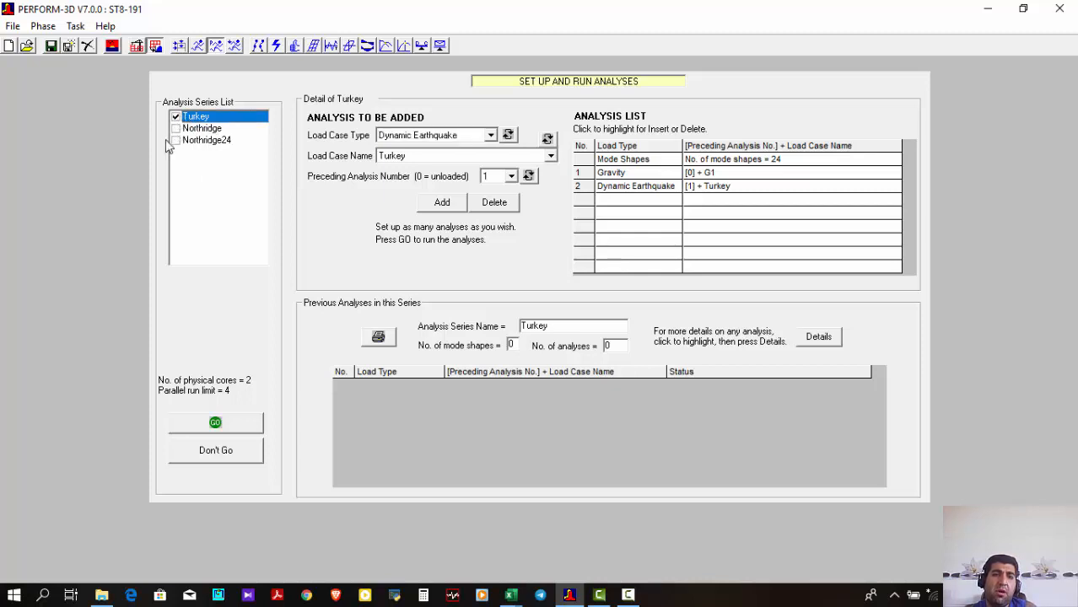
pyautogui.click(184, 129)
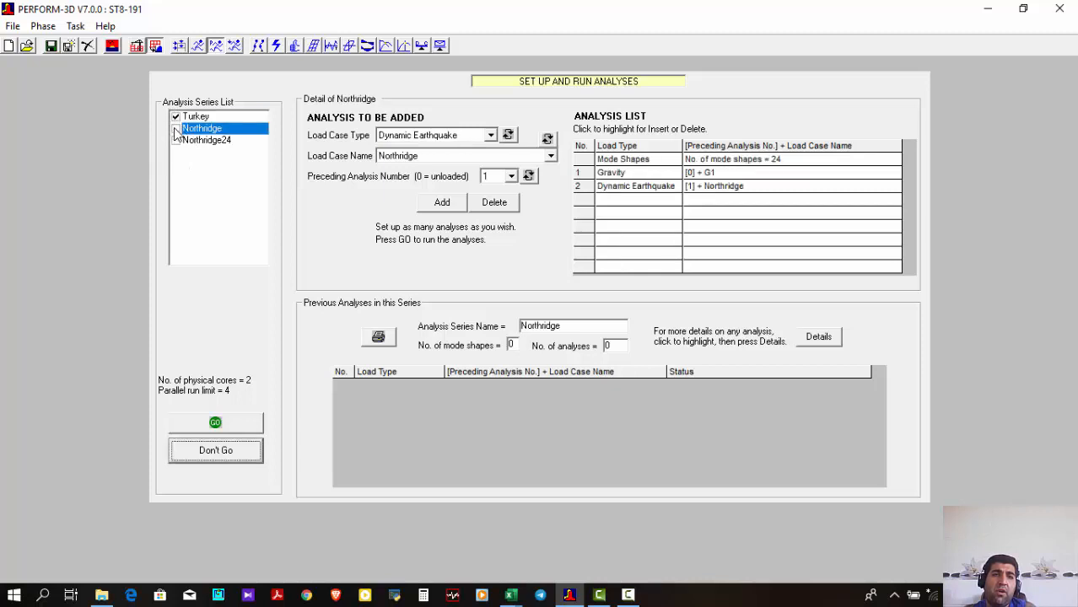
pyautogui.click(177, 129)
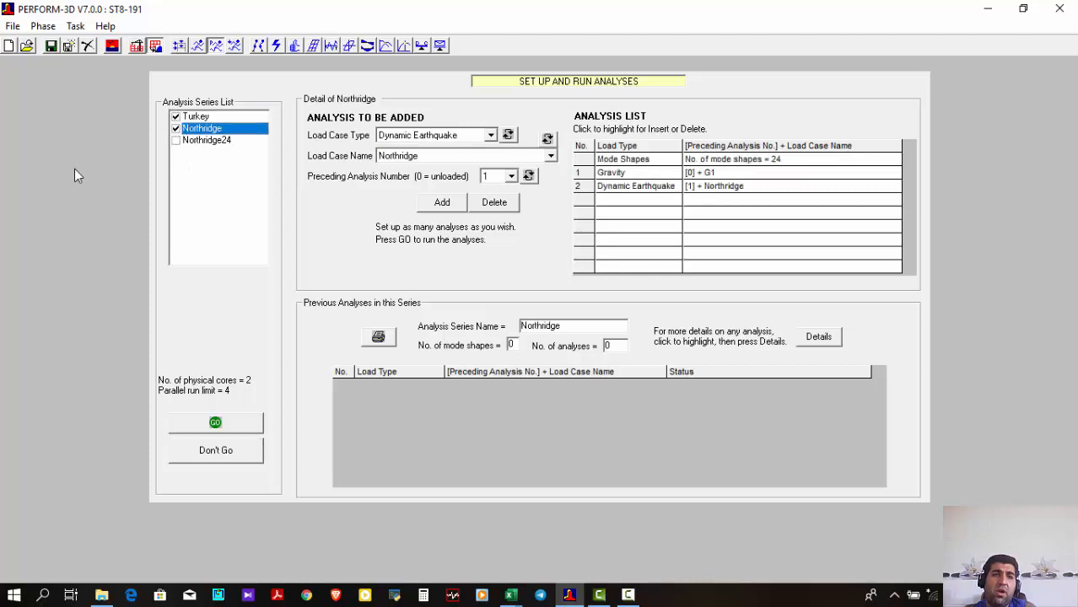
pyautogui.click(215, 424)
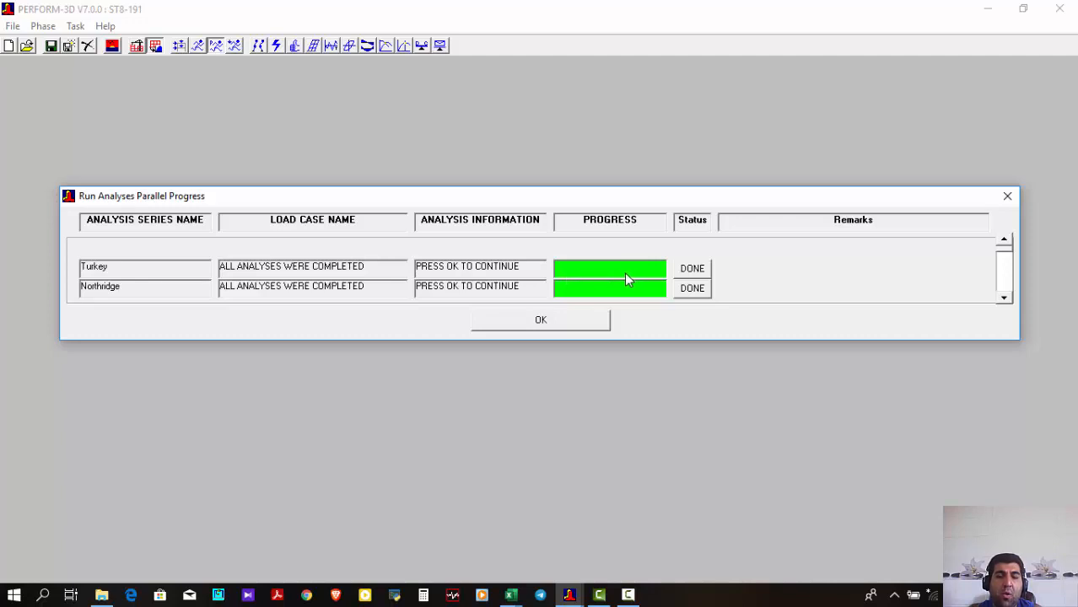
pyautogui.click(544, 322)
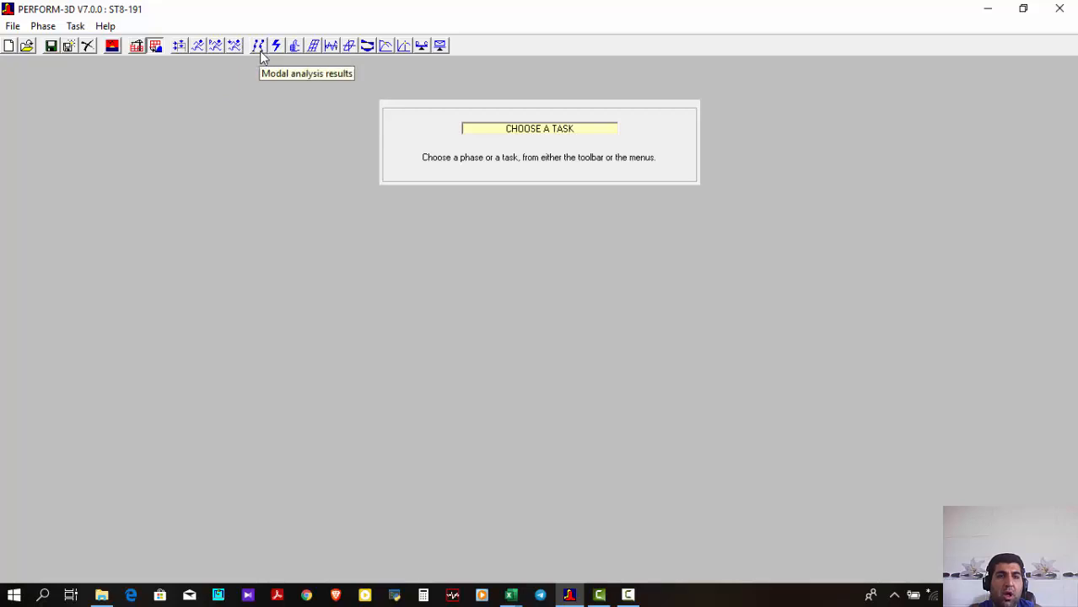
# Plot and animate mode shape 1 in the modal analysis results of the Turkey series, and review its properties
pyautogui.click(260, 51)
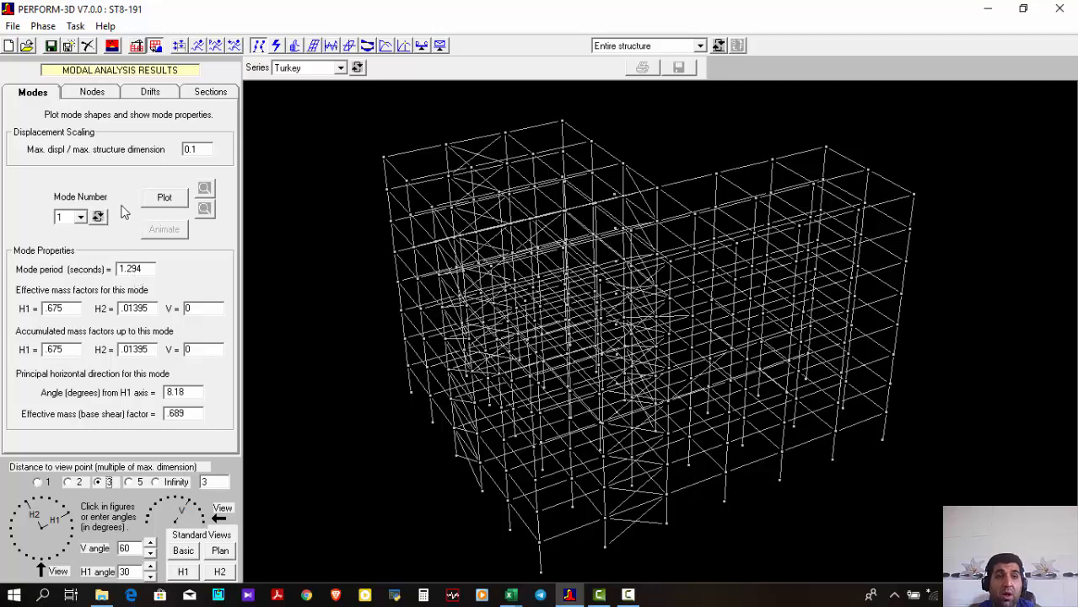
pyautogui.click(161, 199)
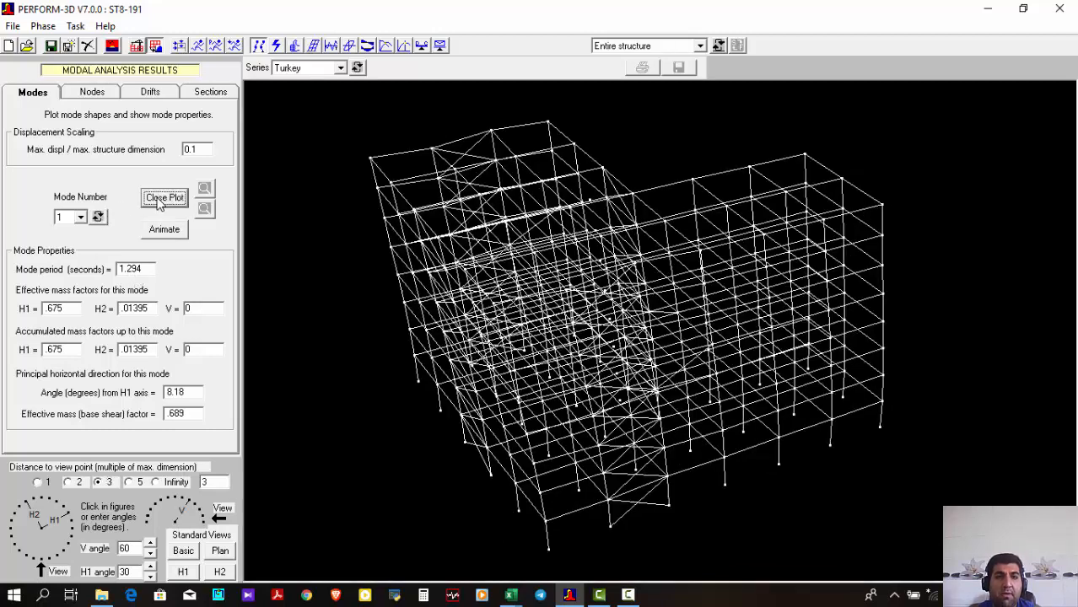
pyautogui.click(163, 231)
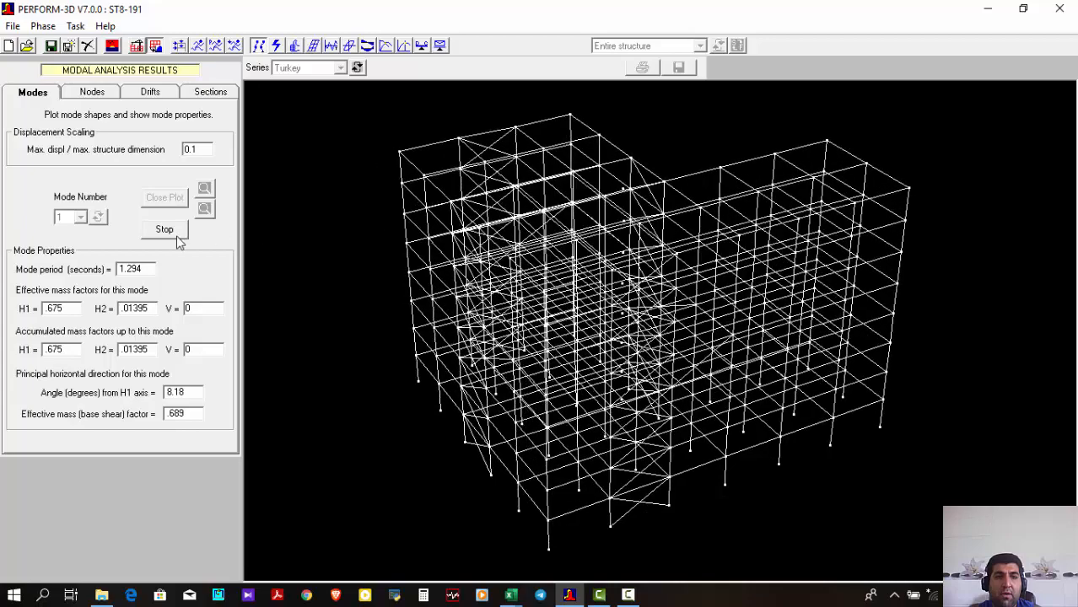
pyautogui.click(164, 230)
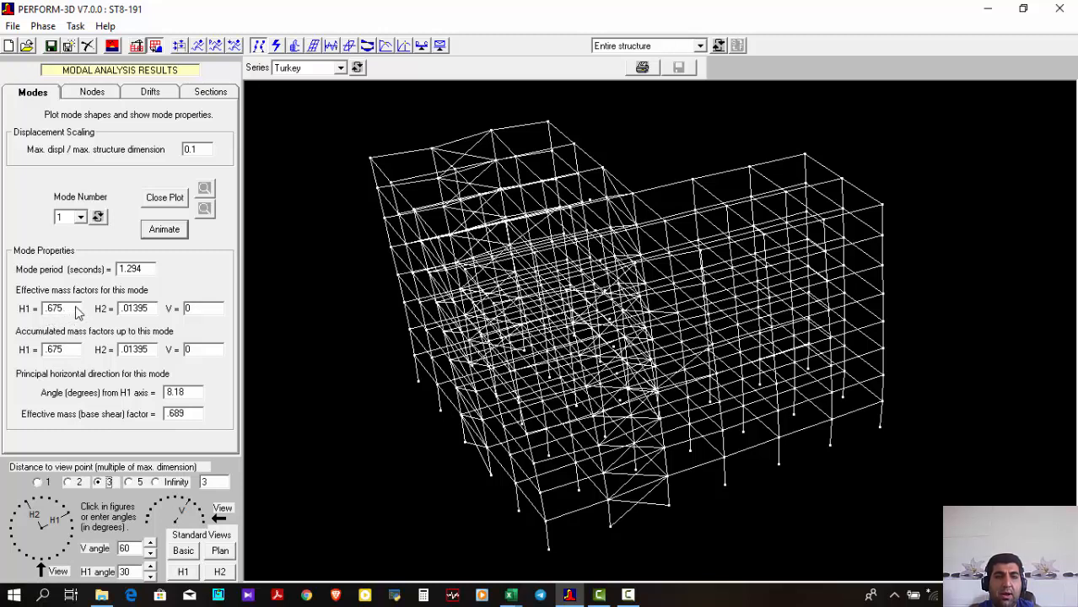
pyautogui.click(164, 231)
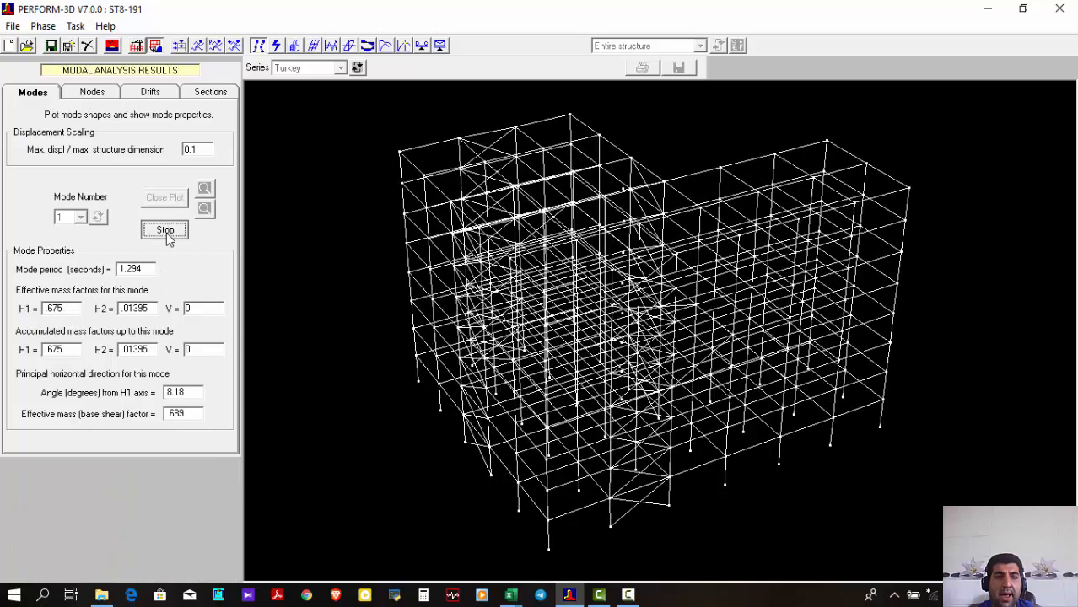
pyautogui.click(164, 231)
# Animate mode shapes 2 and 3 of the Turkey series and review their periods and effective mass factors
pyautogui.click(98, 216)
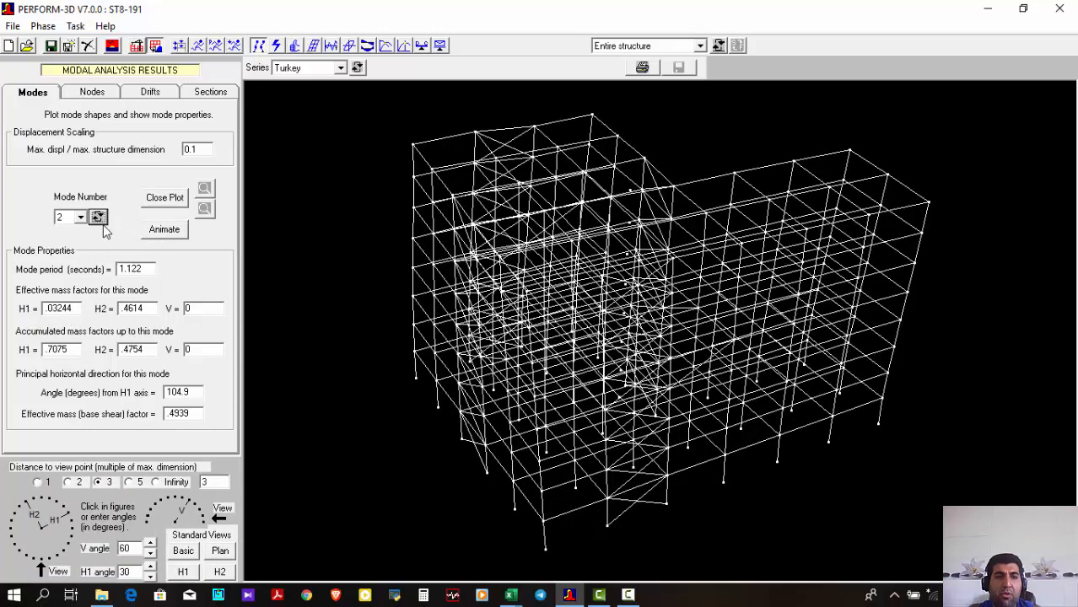
pyautogui.click(165, 230)
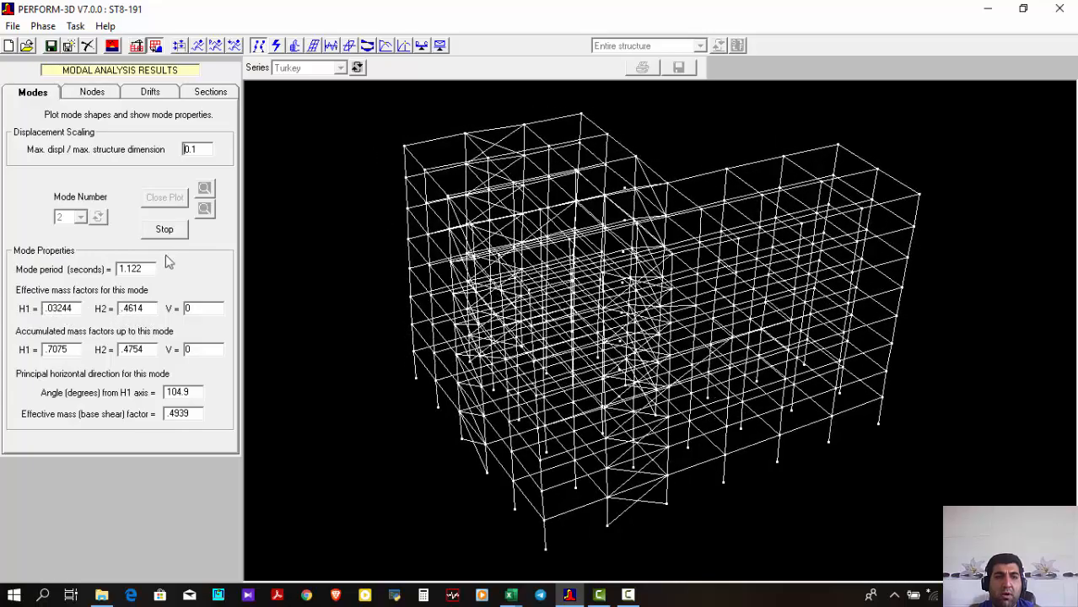
pyautogui.click(166, 229)
pyautogui.click(98, 217)
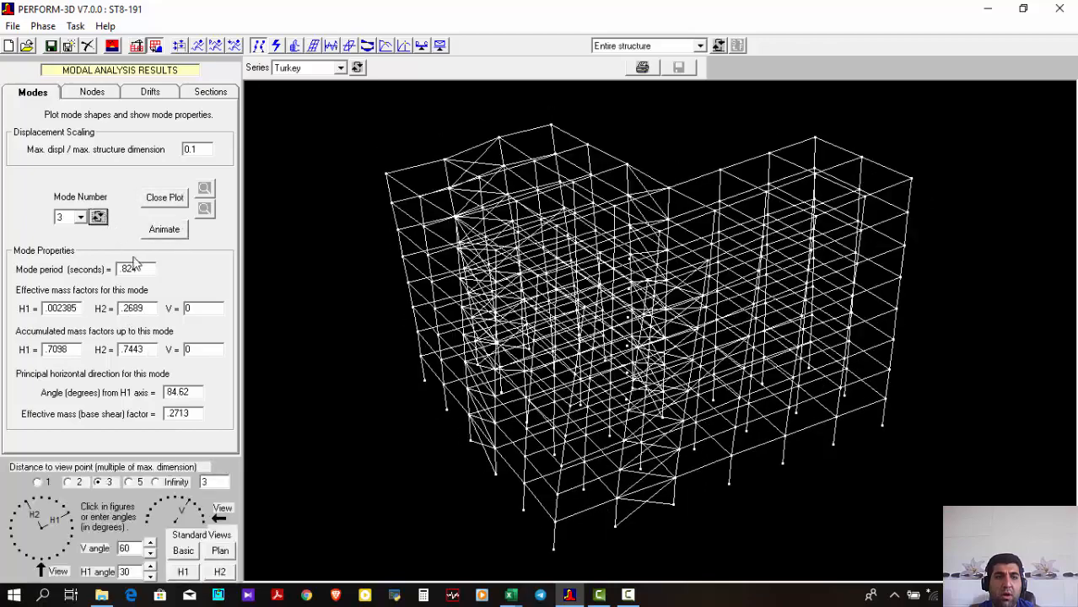
pyautogui.click(166, 231)
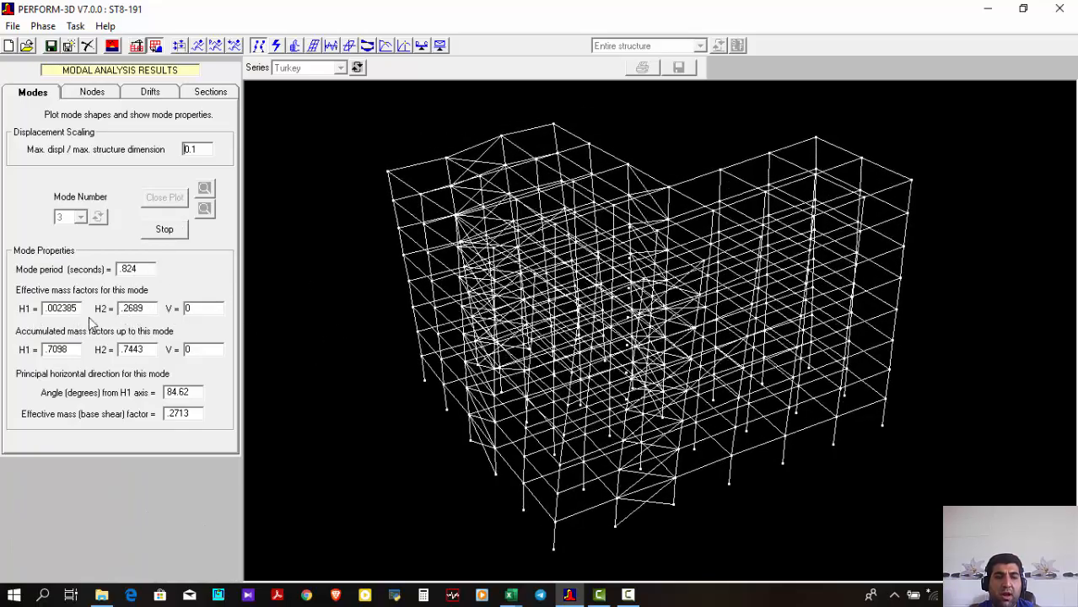
pyautogui.click(174, 235)
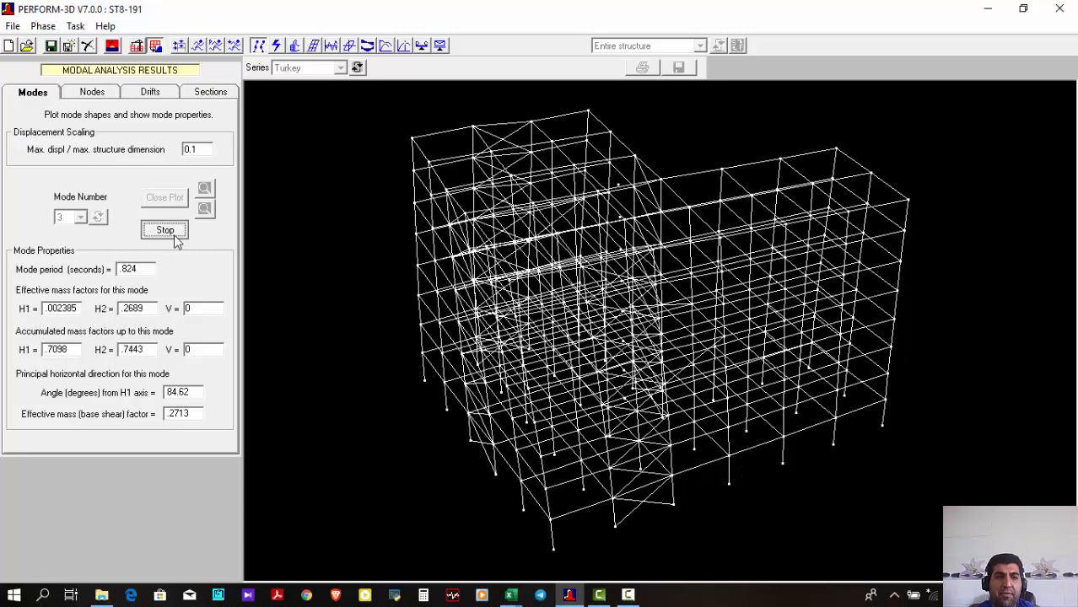
# Check the series available in the modal results, and view the Turkey series' energy balance options for the structure and element groups
pyautogui.click(309, 68)
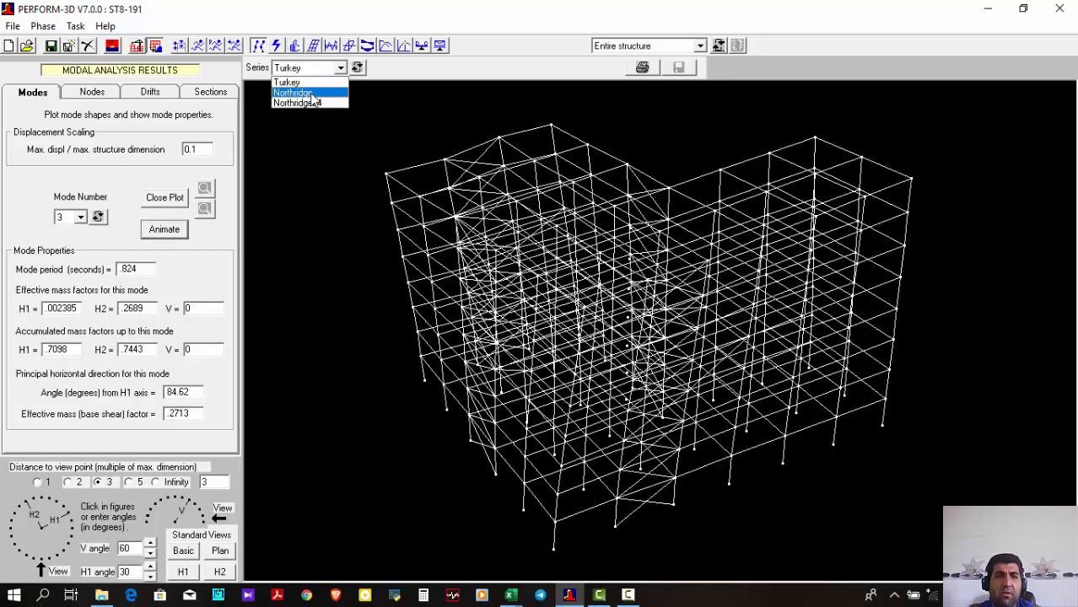
pyautogui.click(443, 76)
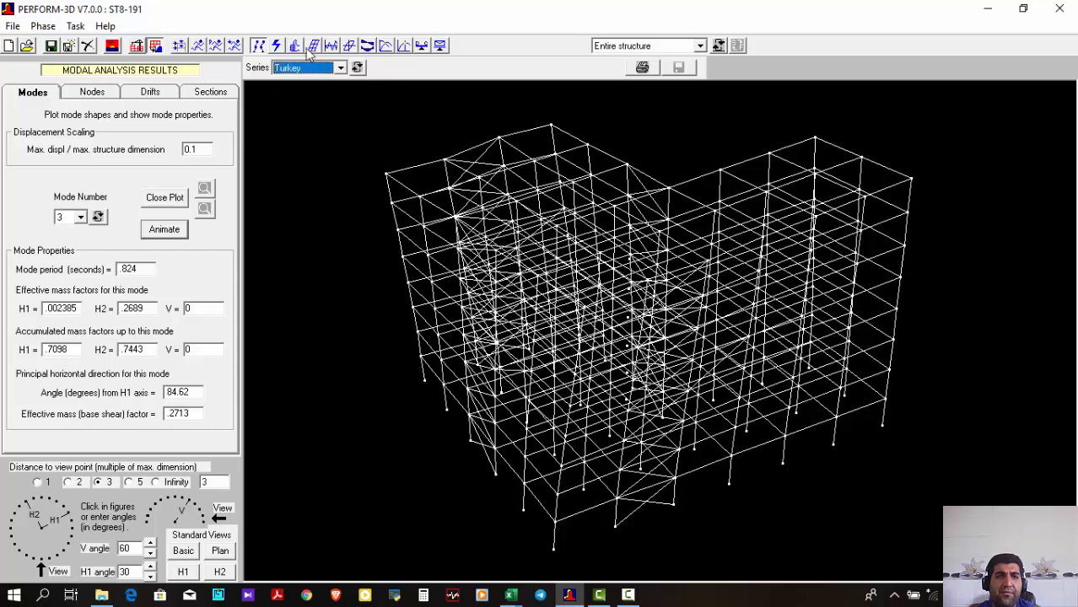
pyautogui.click(277, 46)
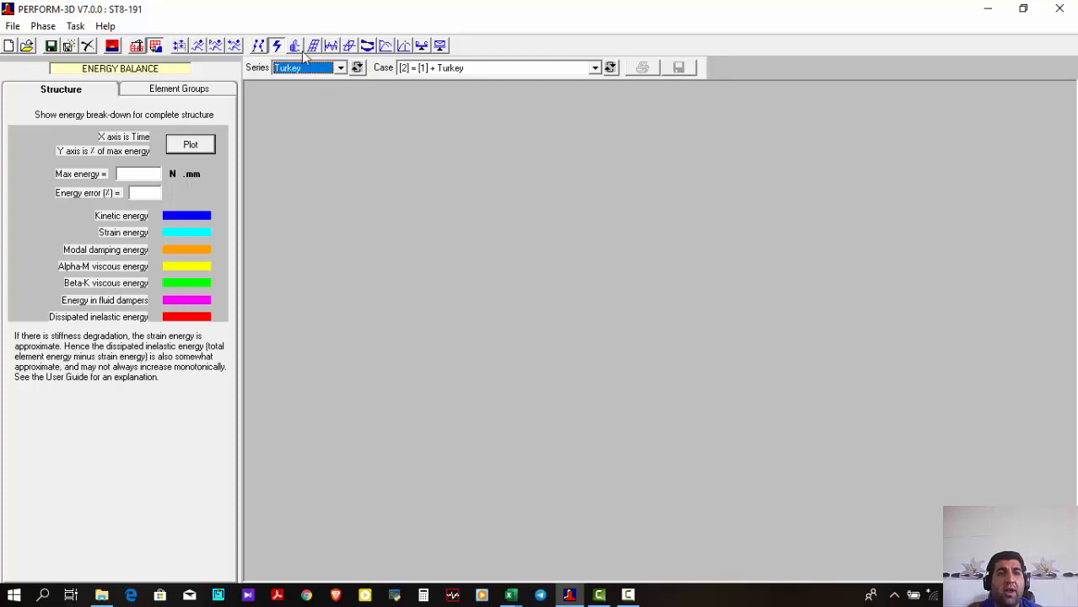
pyautogui.click(191, 90)
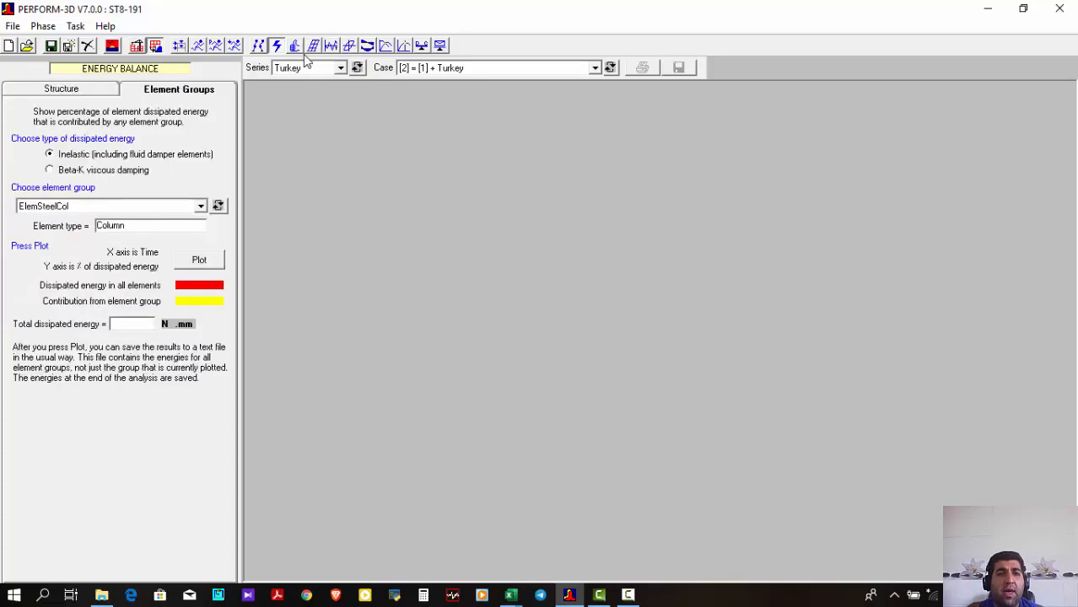
# Open the limit state groups and review the list of existing groups, keeping the IO group selected
pyautogui.click(295, 45)
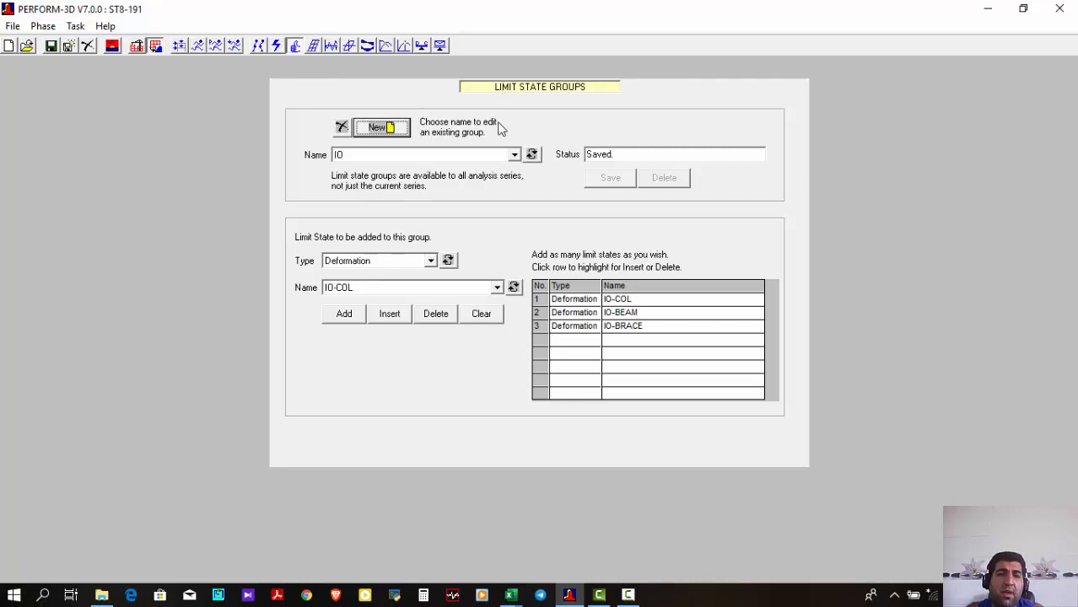
pyautogui.click(485, 155)
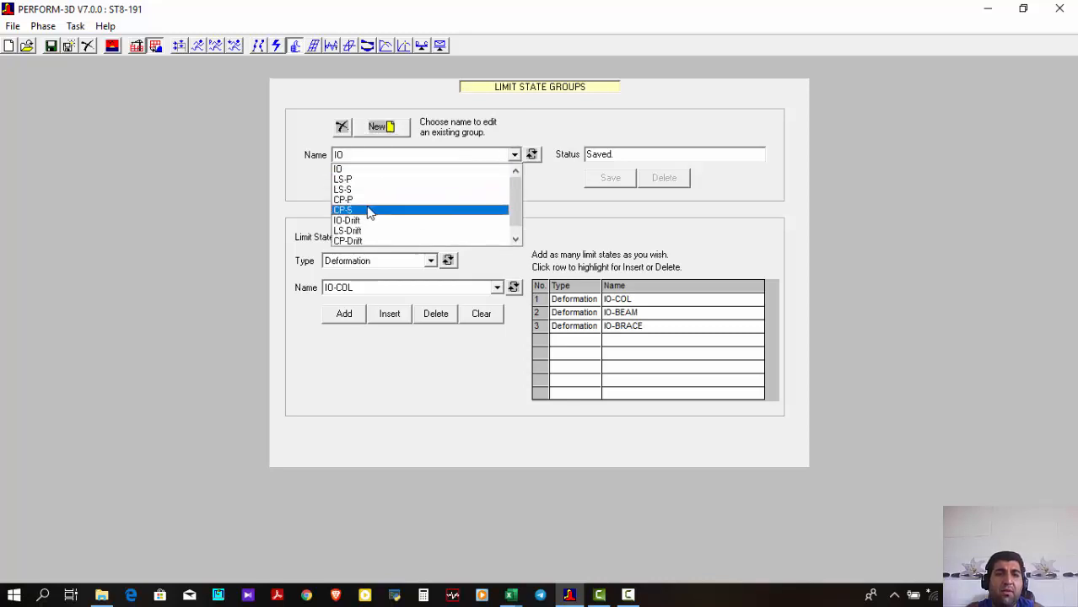
pyautogui.click(548, 104)
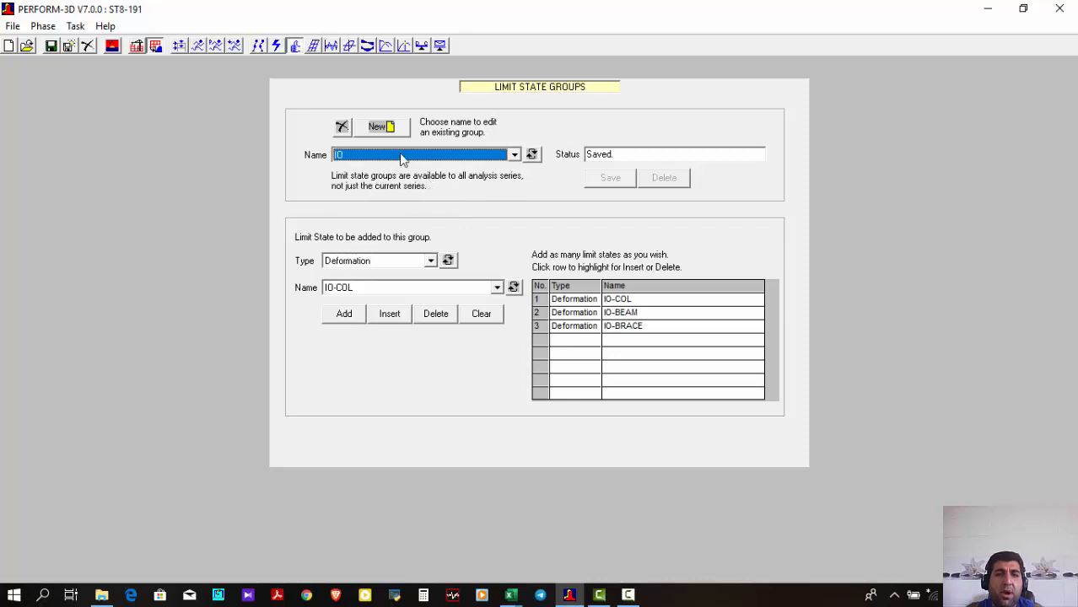
pyautogui.click(402, 154)
pyautogui.click(402, 154)
# Review the limit state types and deformation limit state names that can be added to the IO group, selecting IO-BEAM
pyautogui.click(342, 261)
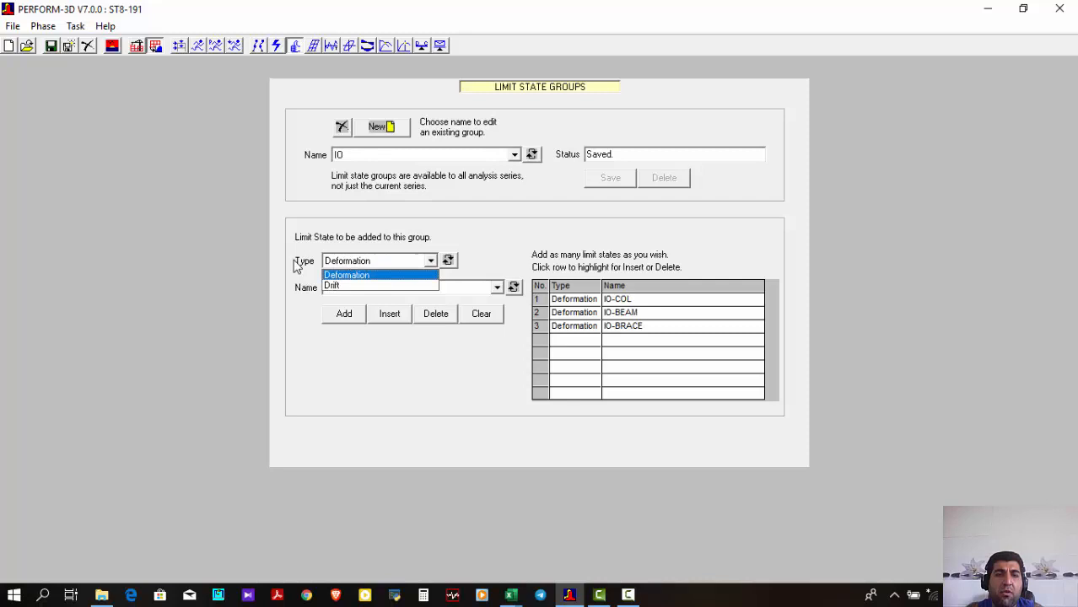
pyautogui.click(353, 263)
pyautogui.click(356, 288)
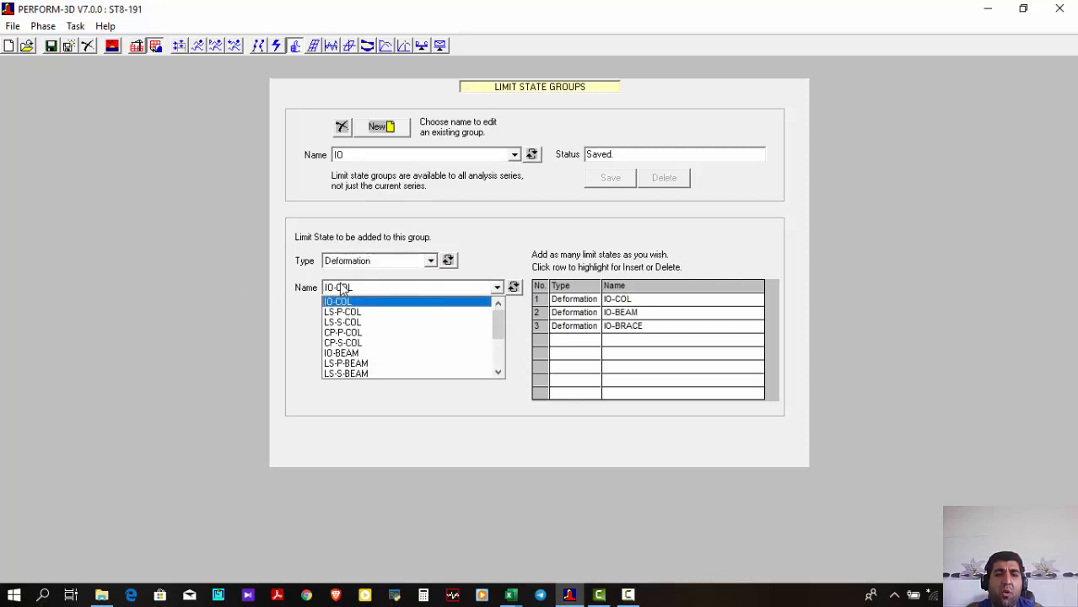
pyautogui.click(510, 270)
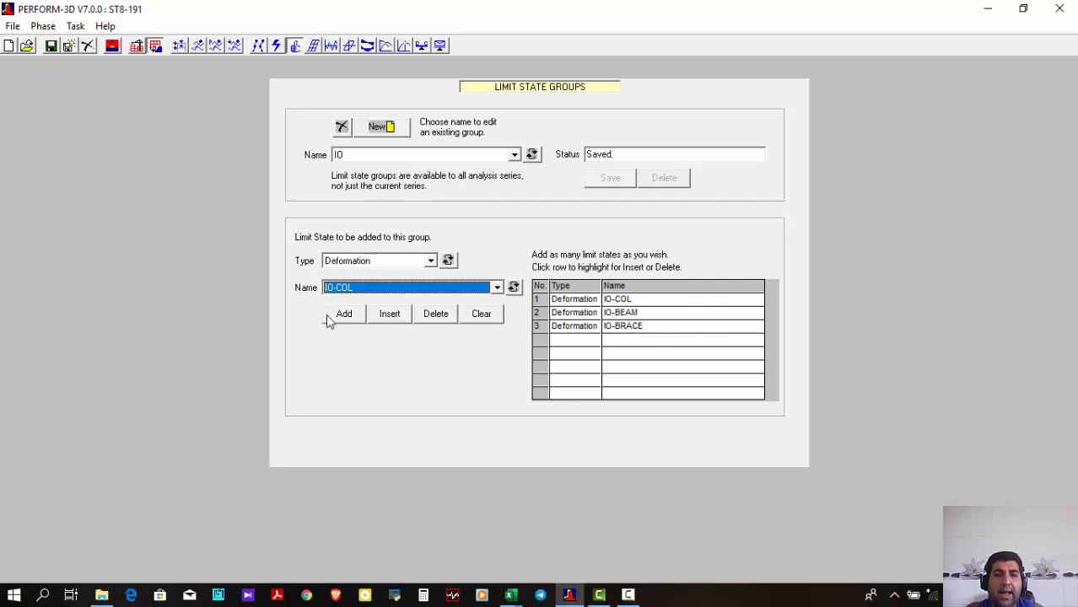
pyautogui.click(363, 289)
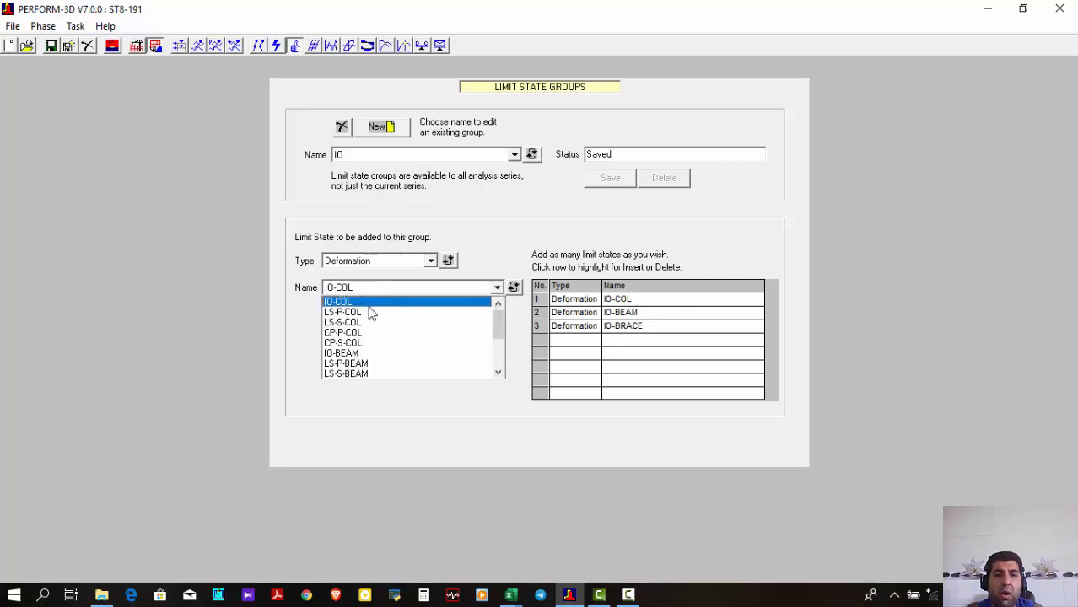
pyautogui.click(299, 334)
pyautogui.click(353, 290)
pyautogui.scroll(-1, 375, 333)
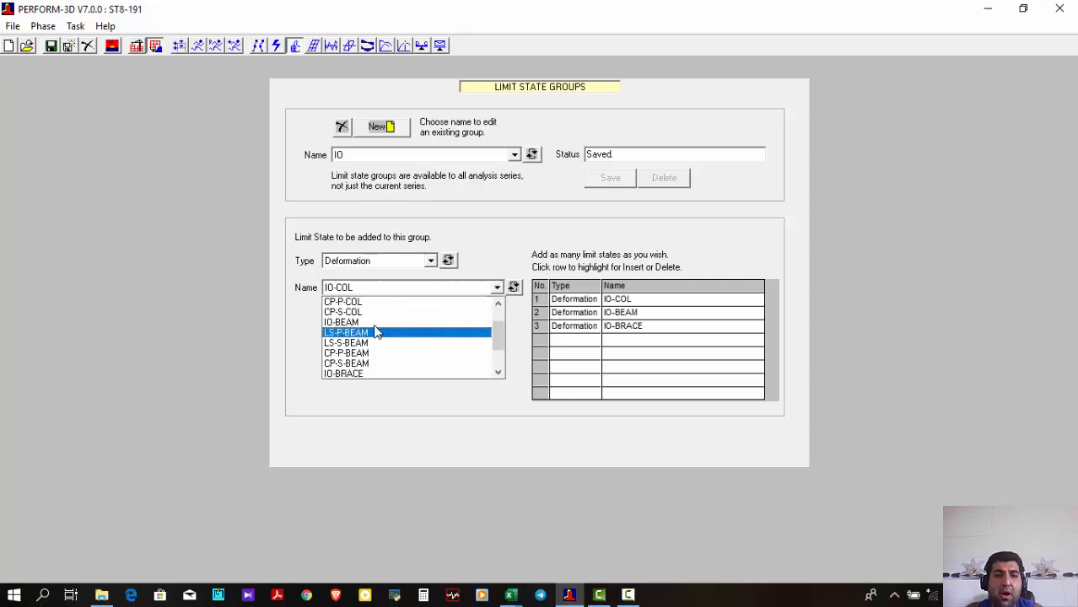
pyautogui.click(362, 323)
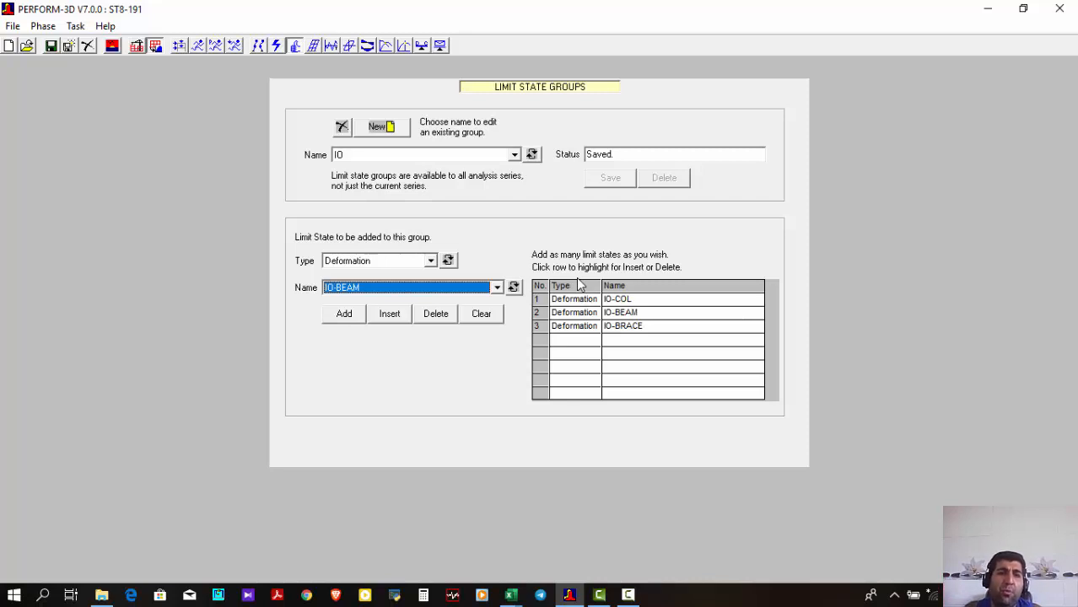
# Open the deflected shapes results and set the usage ratio plot type to color entire elements
pyautogui.click(313, 45)
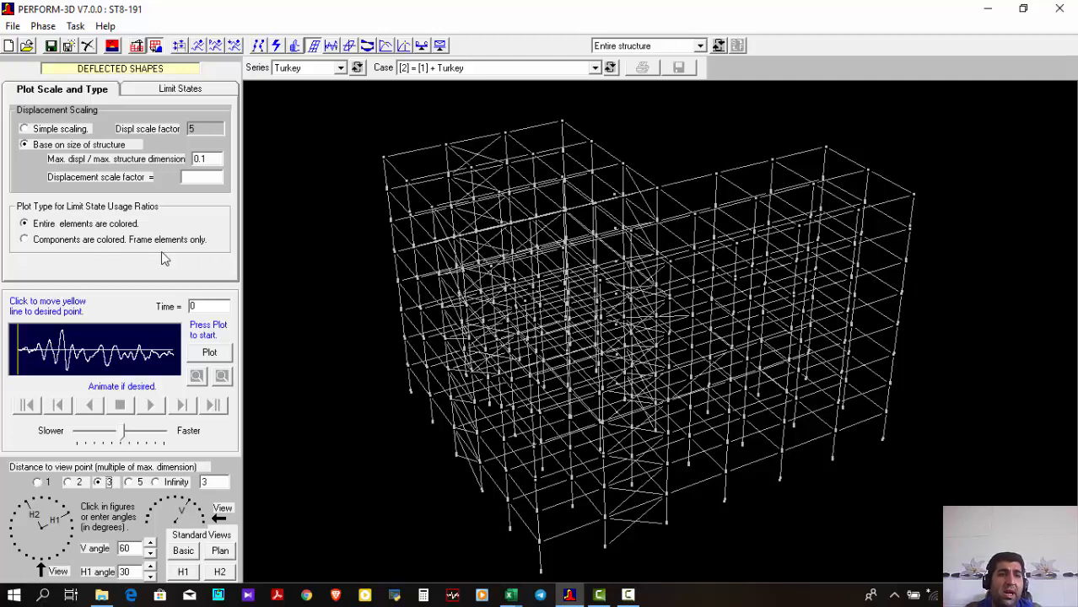
pyautogui.click(112, 225)
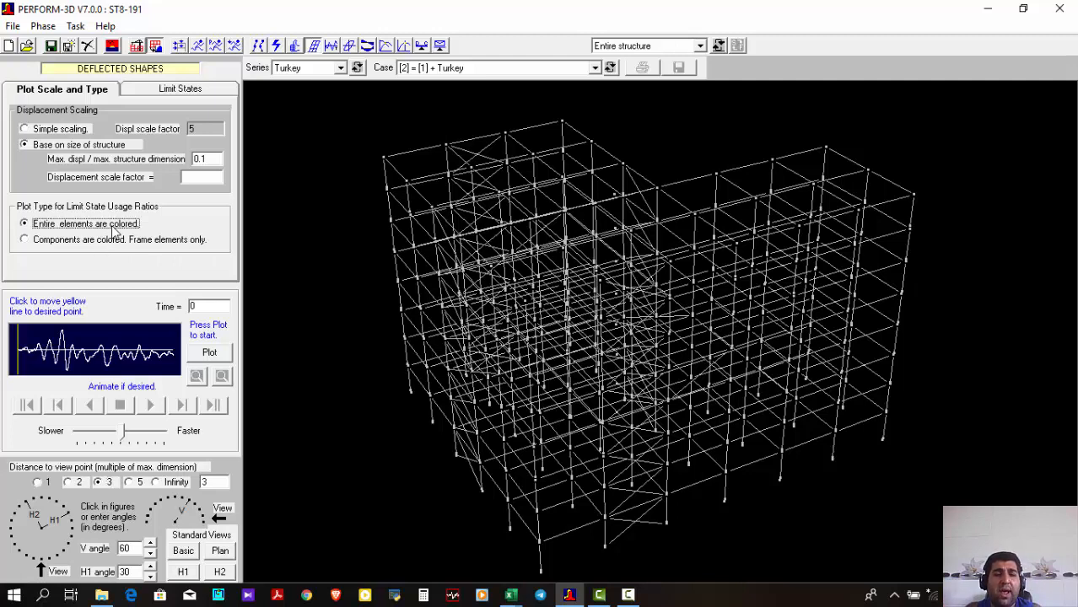
pyautogui.click(112, 241)
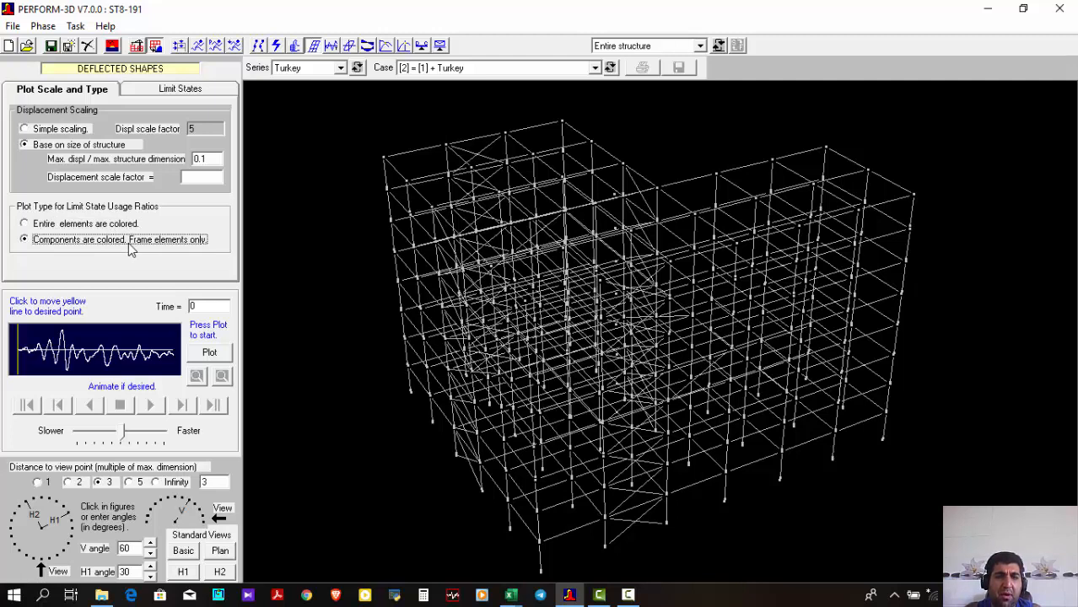
pyautogui.click(120, 227)
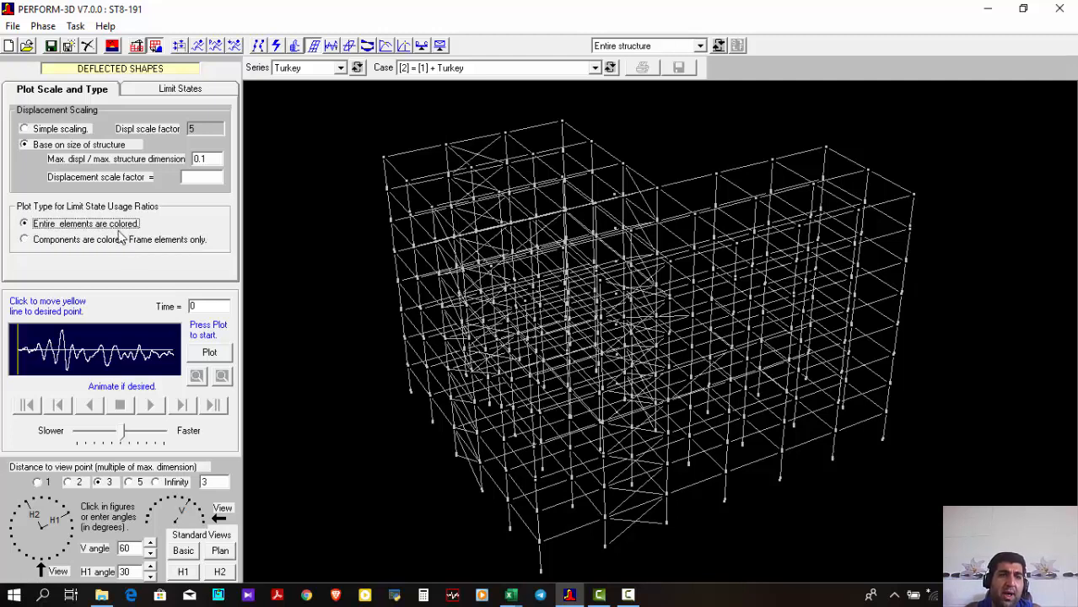
# Set the deflected shape plot to consider the LS-S limit state group, with usage ratio color group 2
pyautogui.click(180, 93)
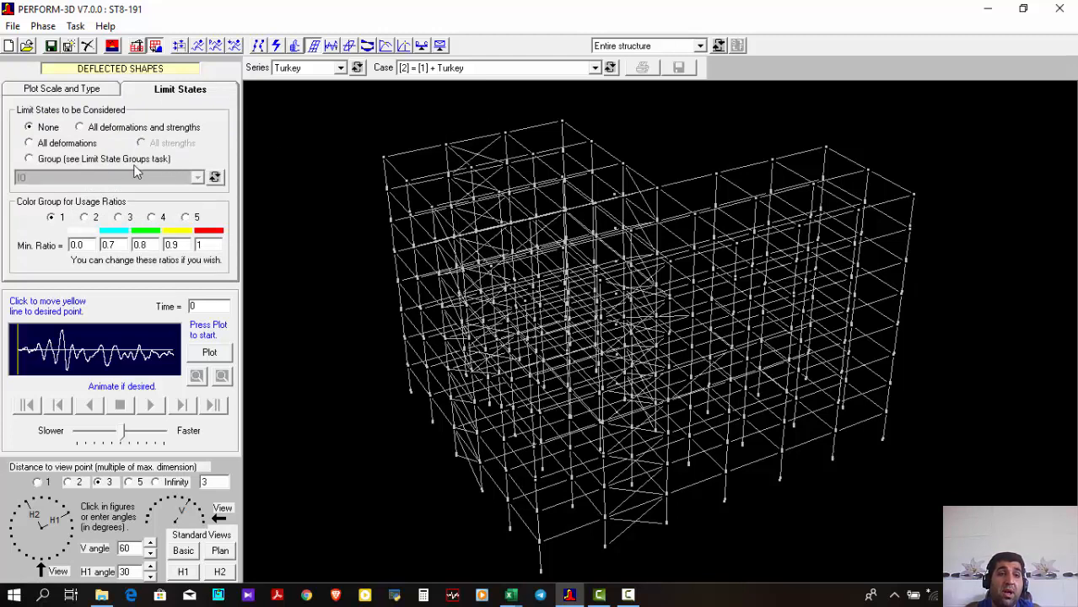
pyautogui.click(83, 160)
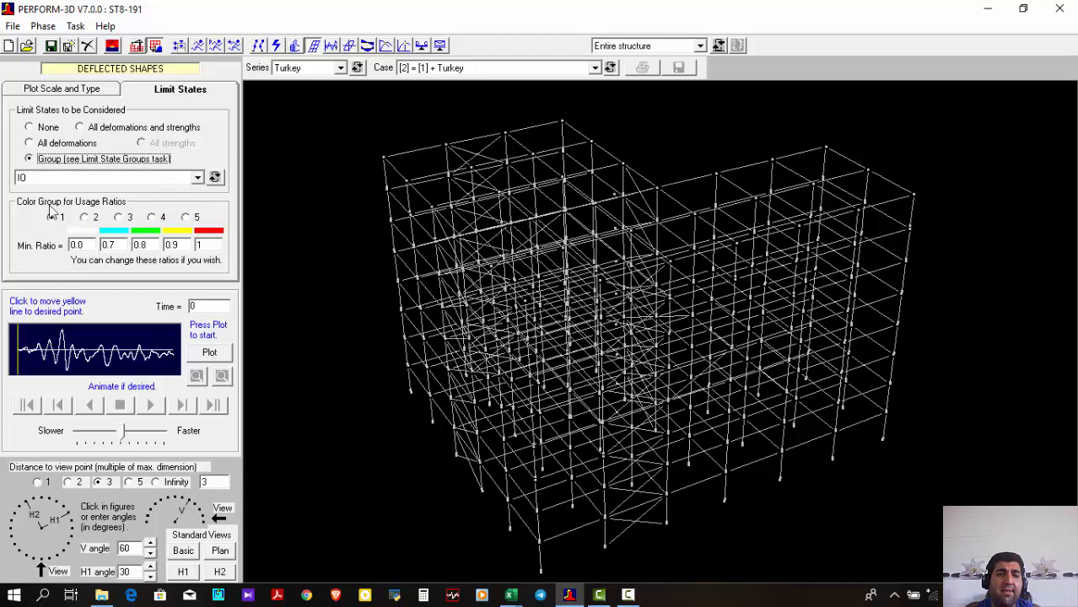
pyautogui.click(164, 176)
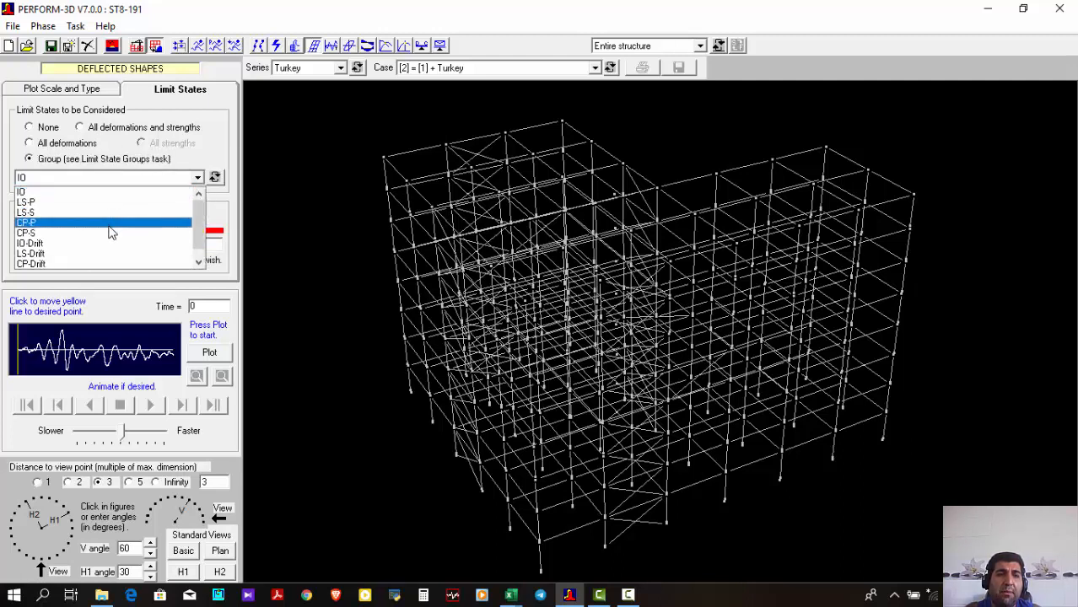
pyautogui.click(132, 159)
pyautogui.click(127, 173)
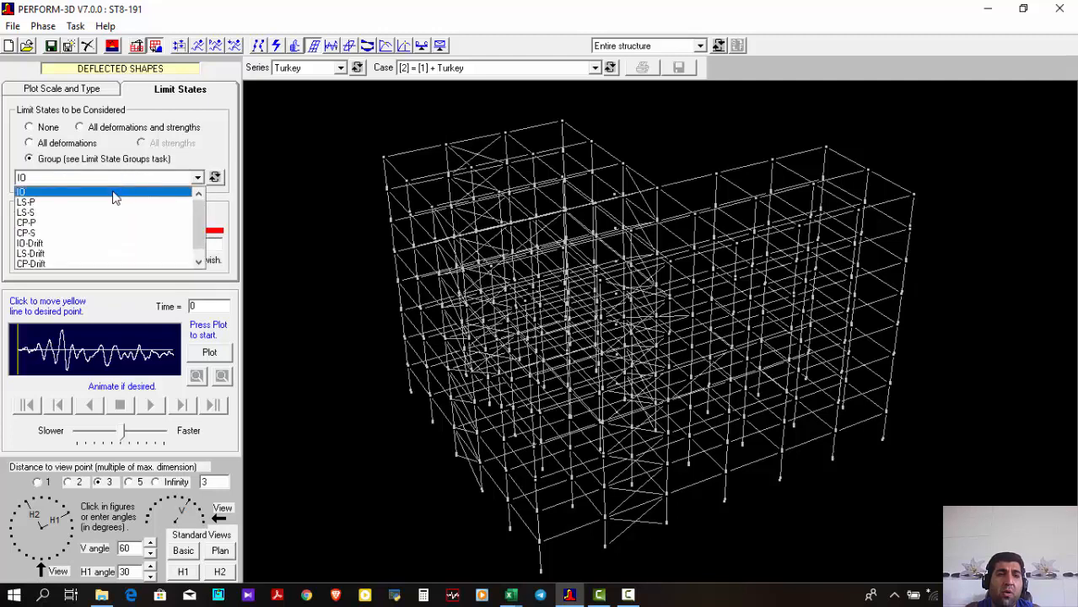
pyautogui.click(110, 193)
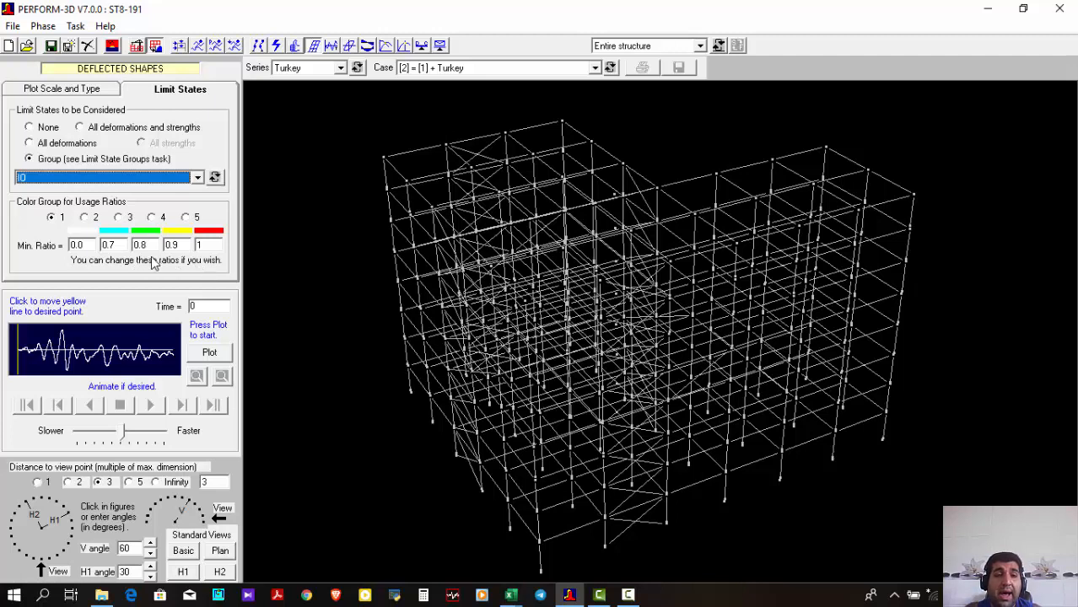
pyautogui.click(86, 180)
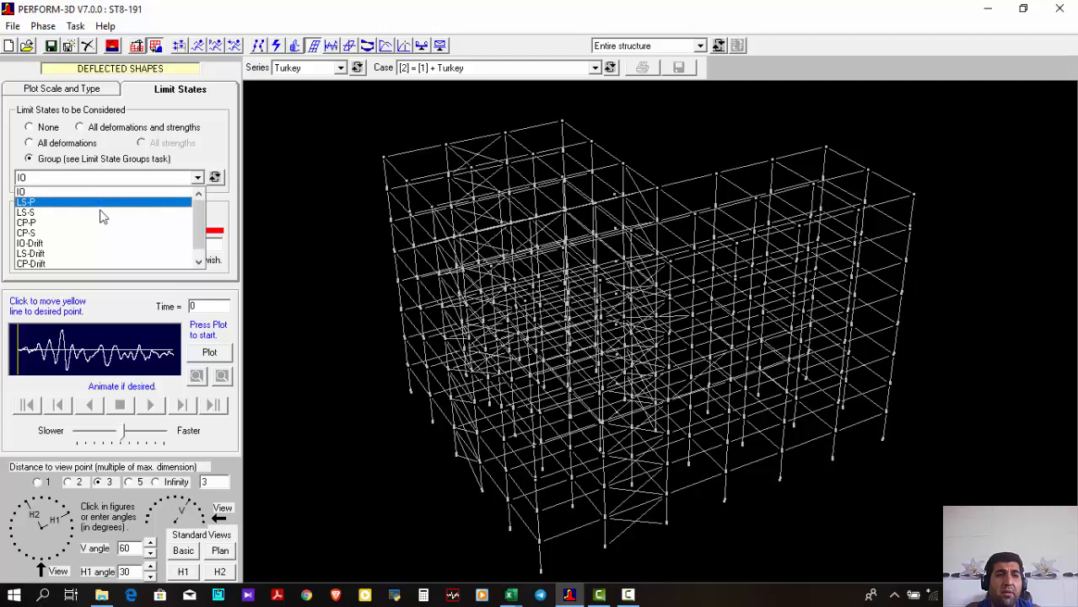
pyautogui.click(99, 213)
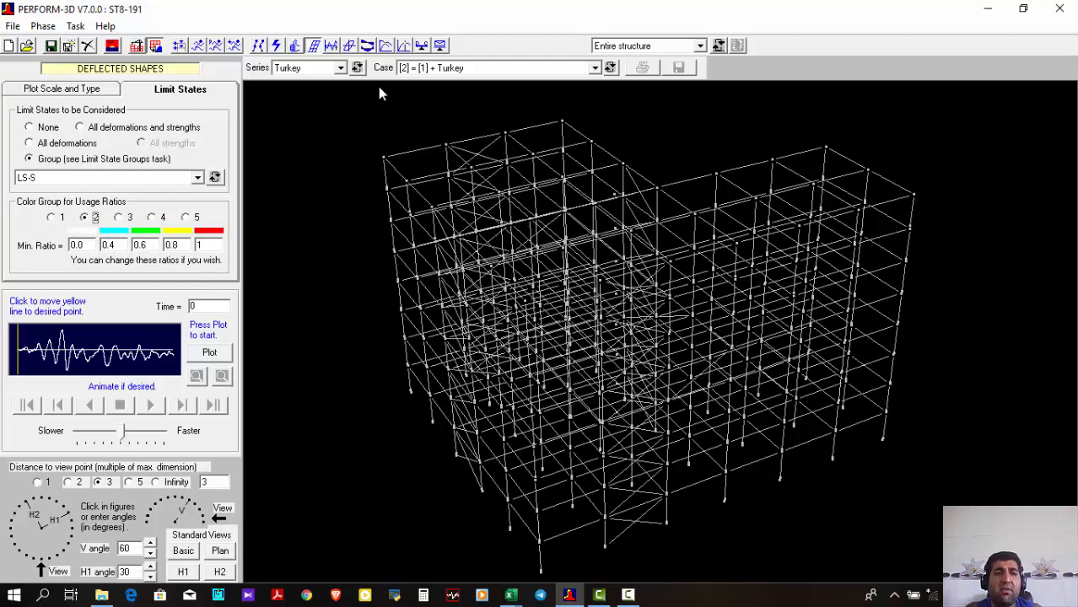
# Switch the deflected shapes to the Northridge series and its [2] = [1] + Northridge load case
pyautogui.click(317, 68)
pyautogui.click(313, 72)
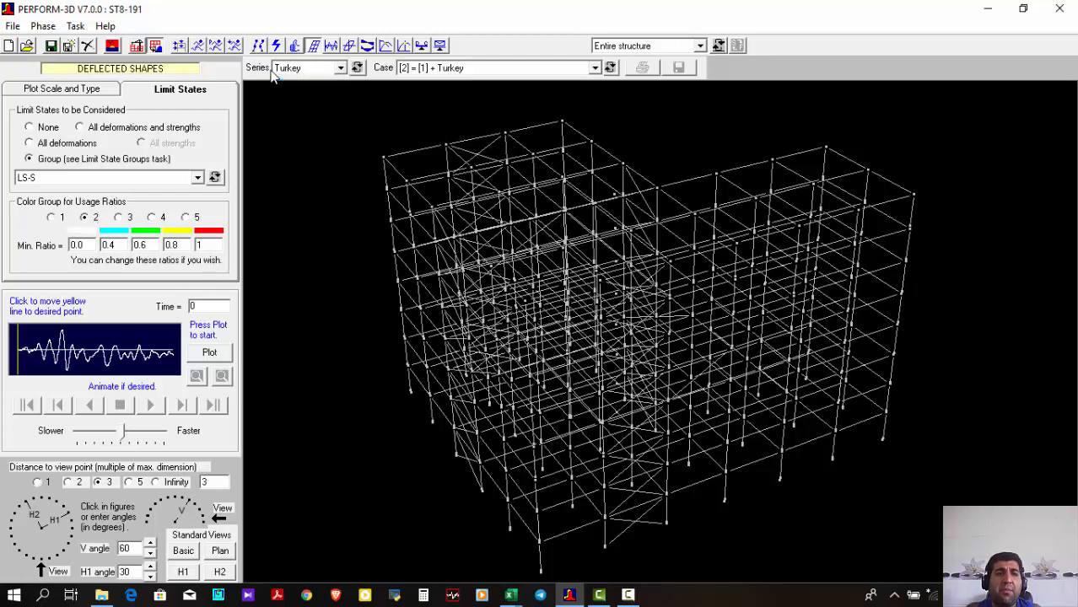
pyautogui.click(302, 73)
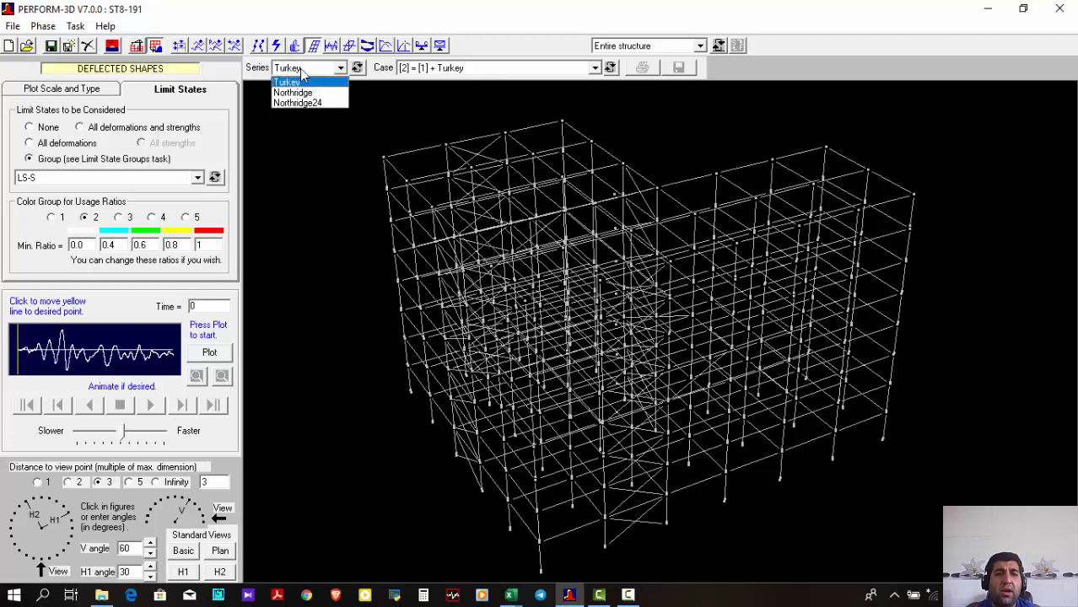
pyautogui.click(309, 96)
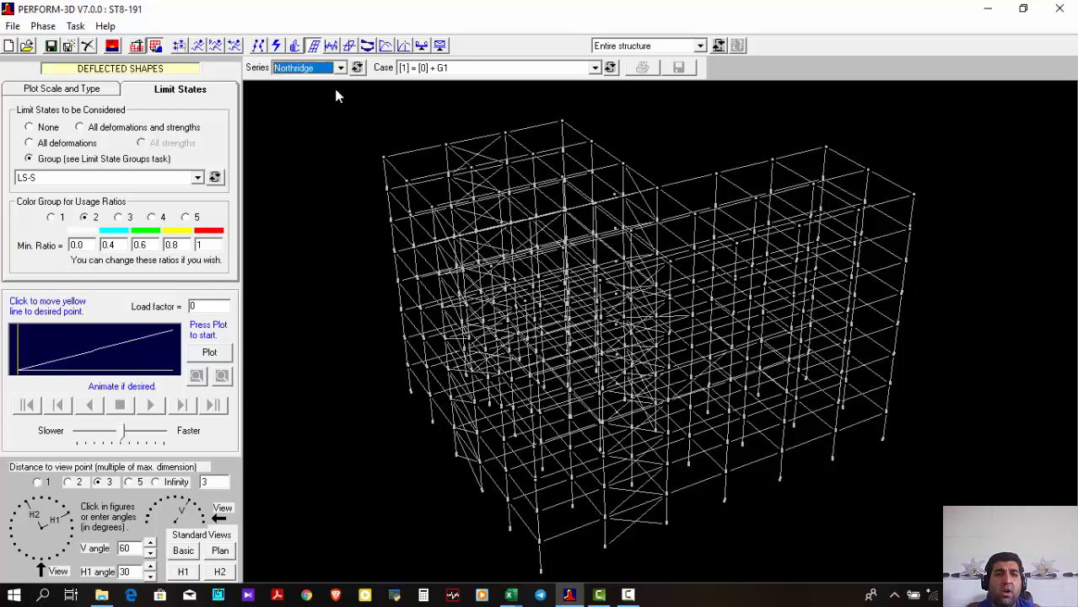
pyautogui.click(427, 69)
pyautogui.click(455, 92)
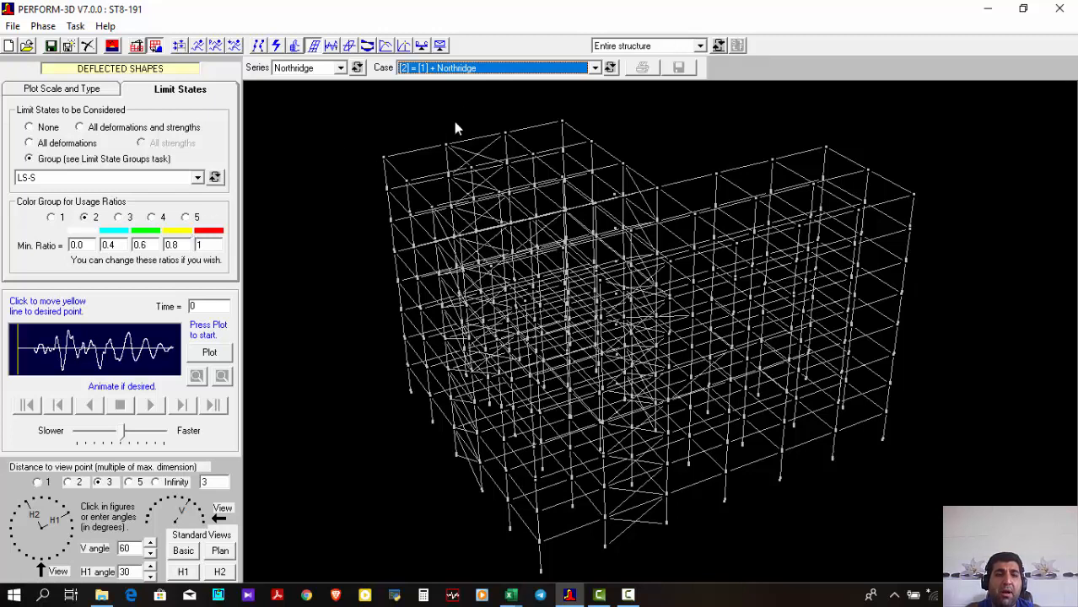
# Plot and animate the Northridge deflected shape at the fastest speed, and inspect its limit state colors at times 4.04 and 3.01
pyautogui.click(210, 354)
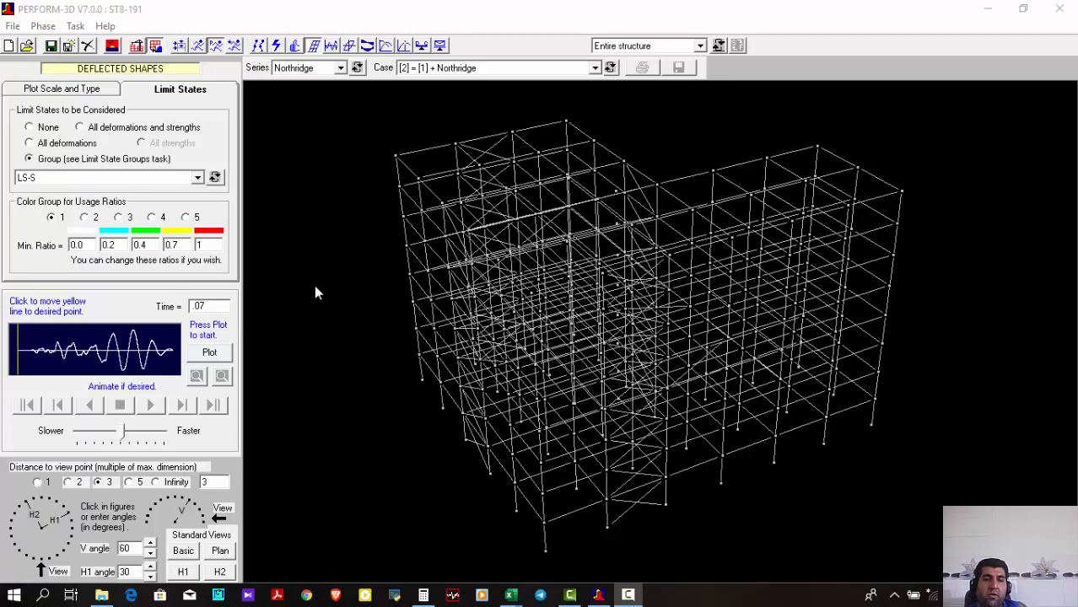
pyautogui.click(221, 354)
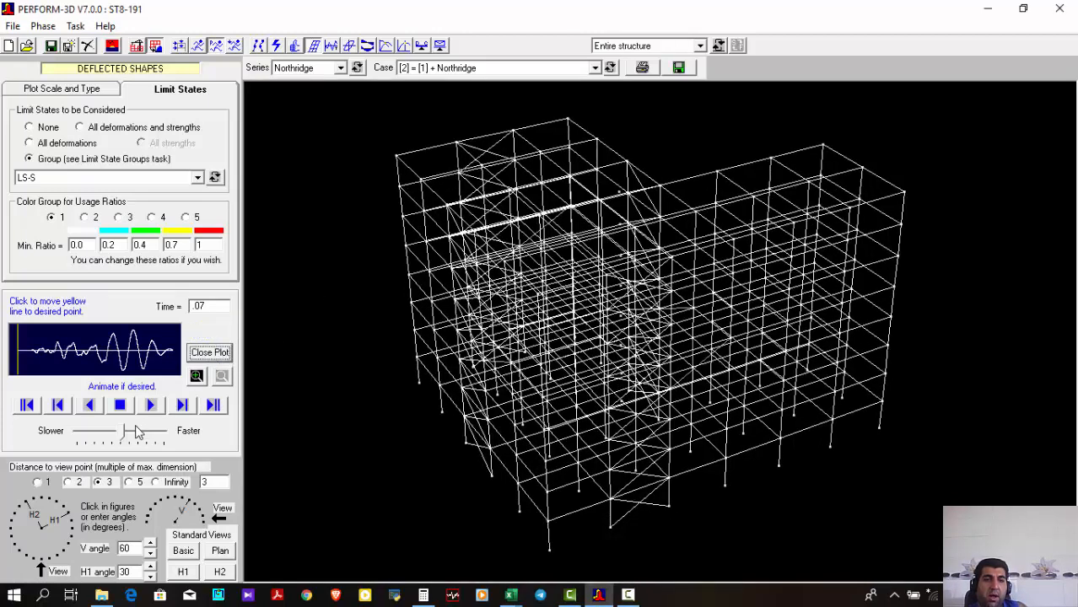
pyautogui.moveTo(130, 431); pyautogui.dragTo(179, 442)
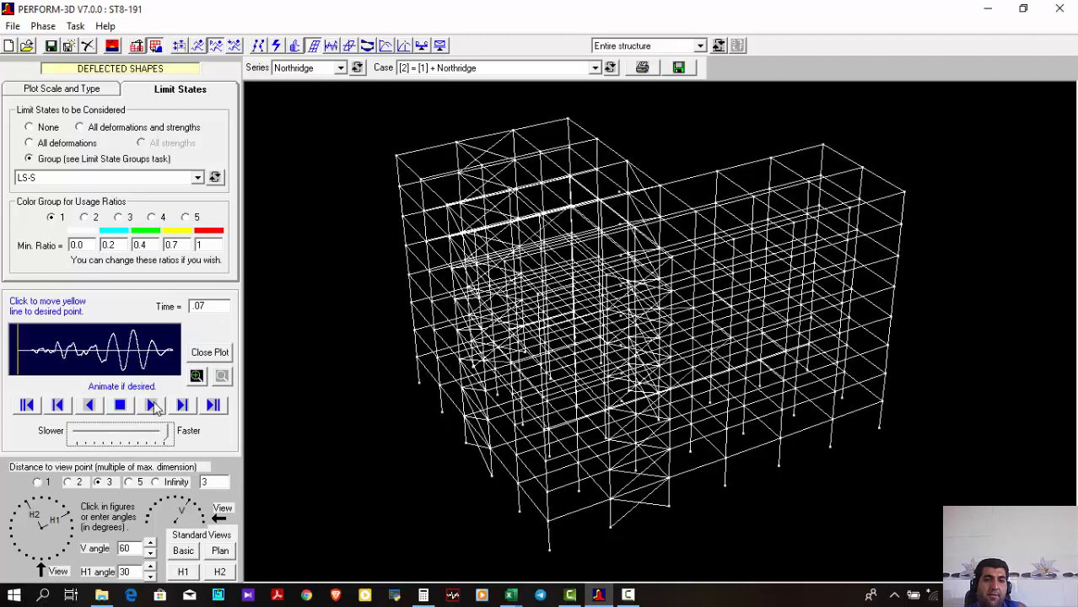
pyautogui.click(152, 405)
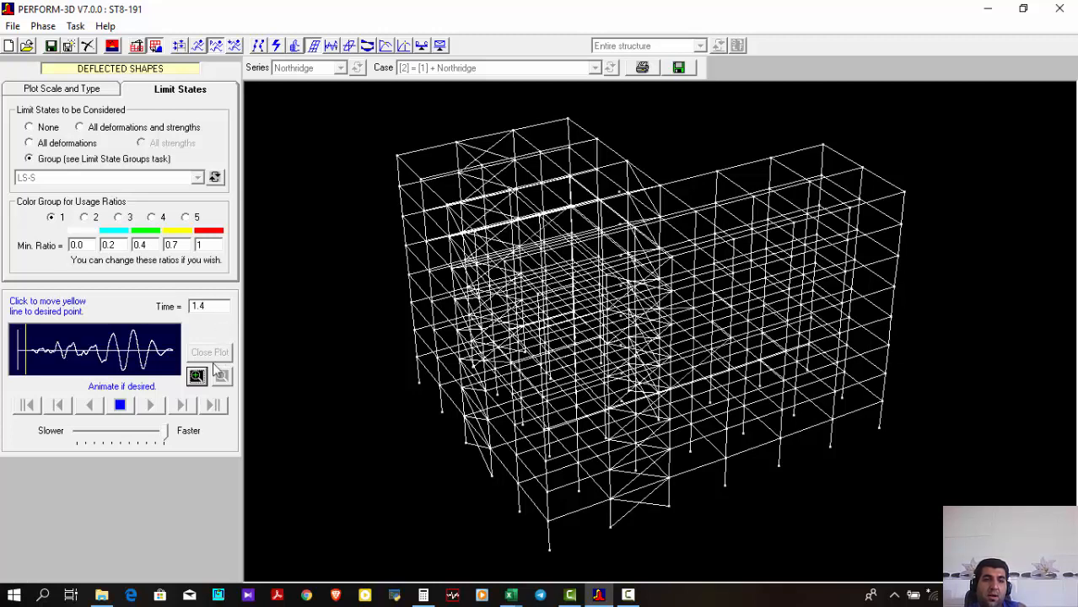
pyautogui.click(120, 405)
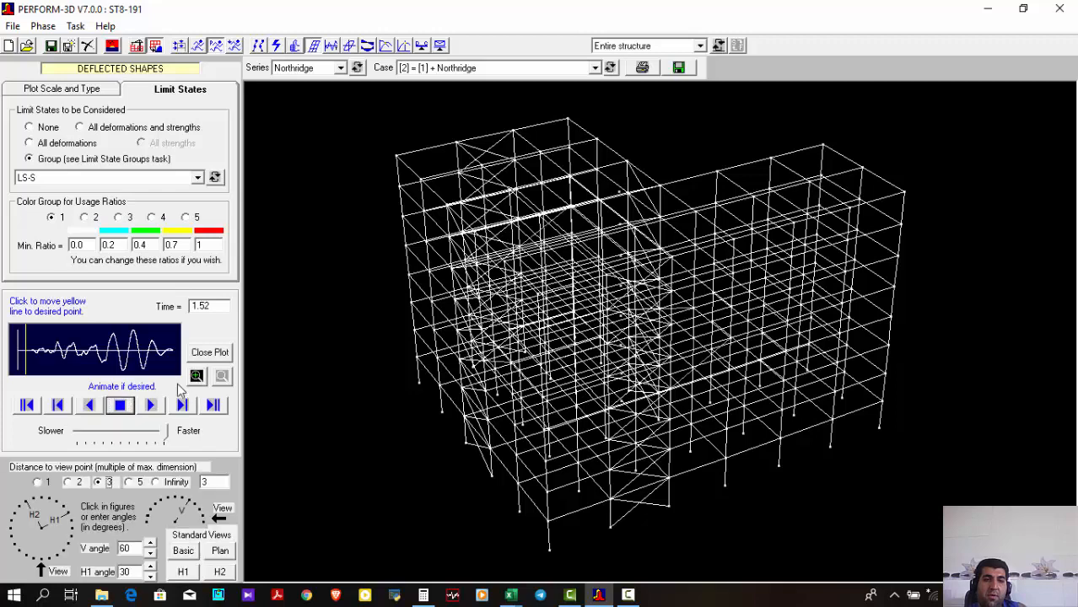
pyautogui.click(39, 352)
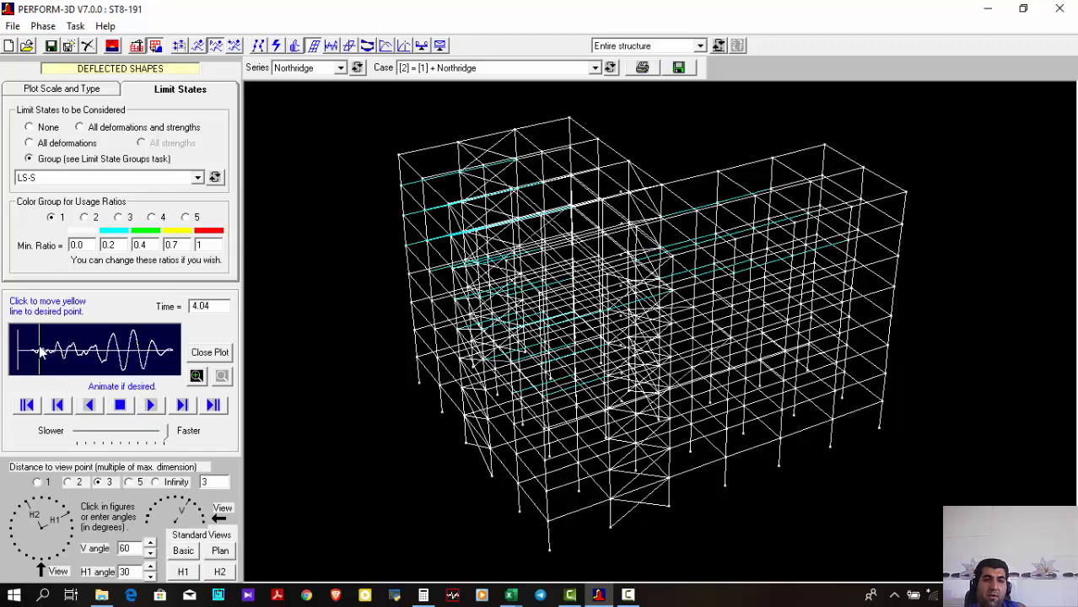
pyautogui.click(33, 354)
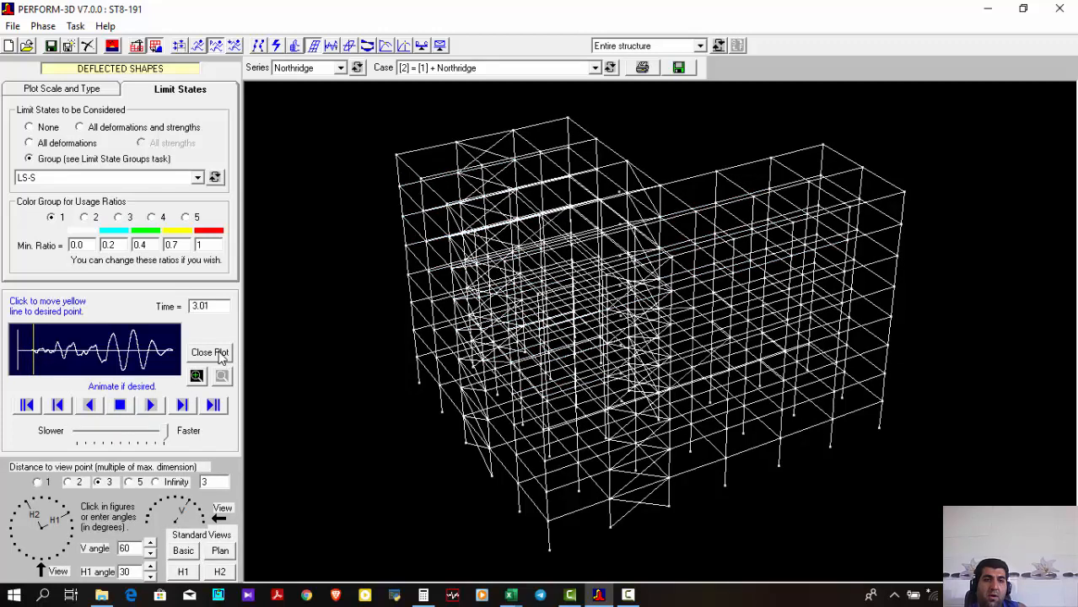
# Animate the Northridge deflected shape in stages and inspect its limit state colors at times 15.82 and 28.92
pyautogui.click(150, 406)
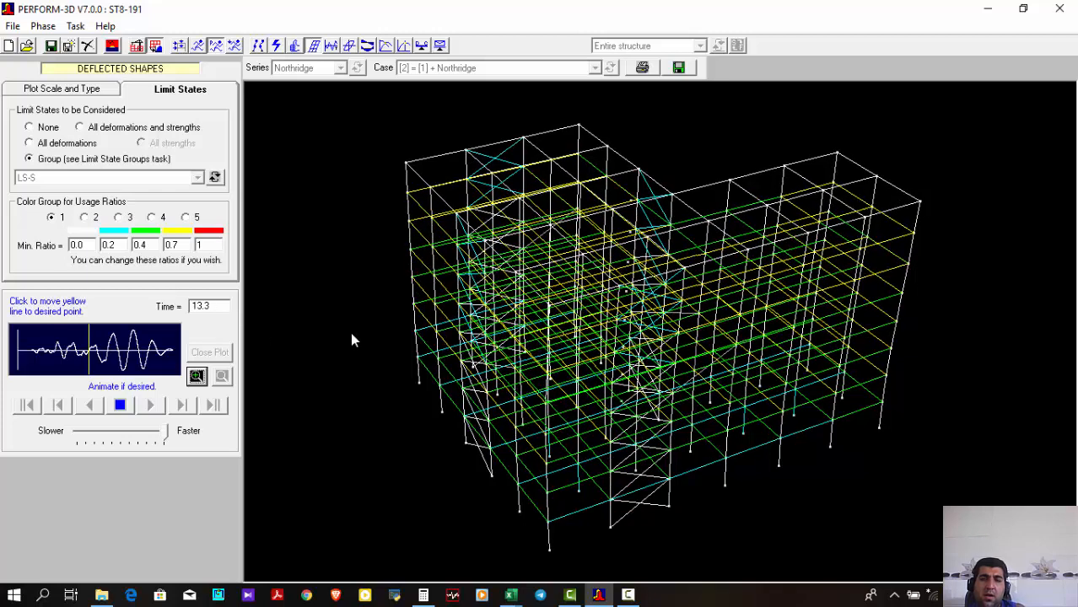
pyautogui.click(122, 406)
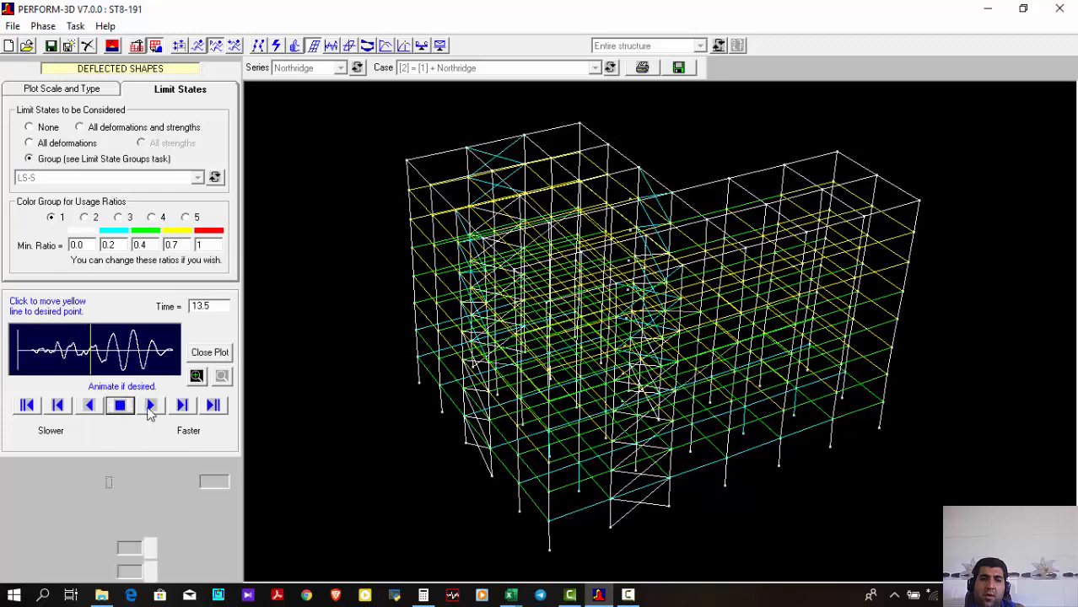
pyautogui.click(96, 359)
pyautogui.click(104, 359)
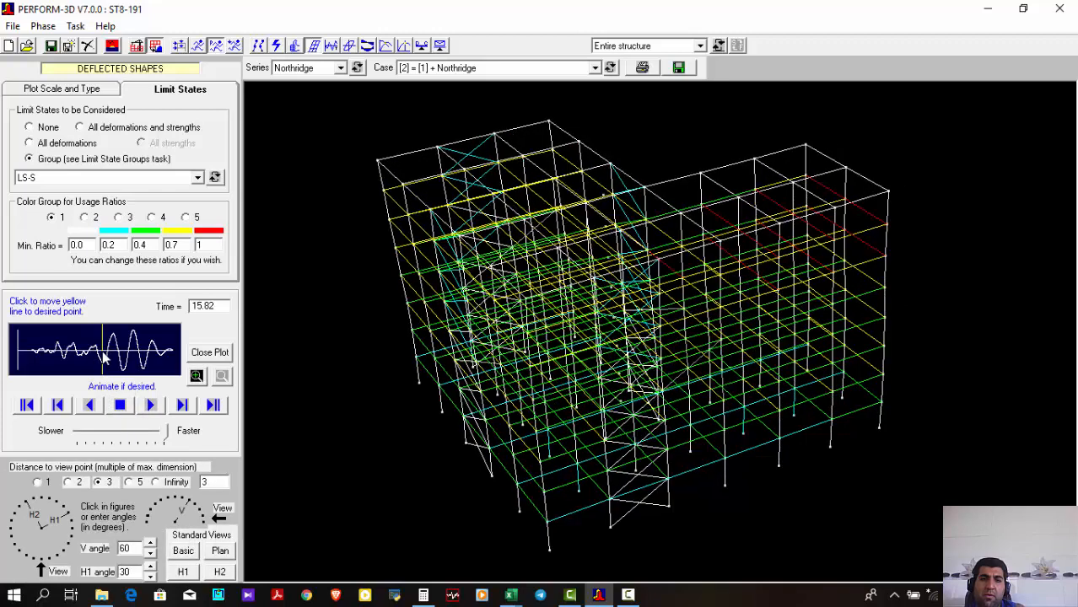
pyautogui.click(150, 405)
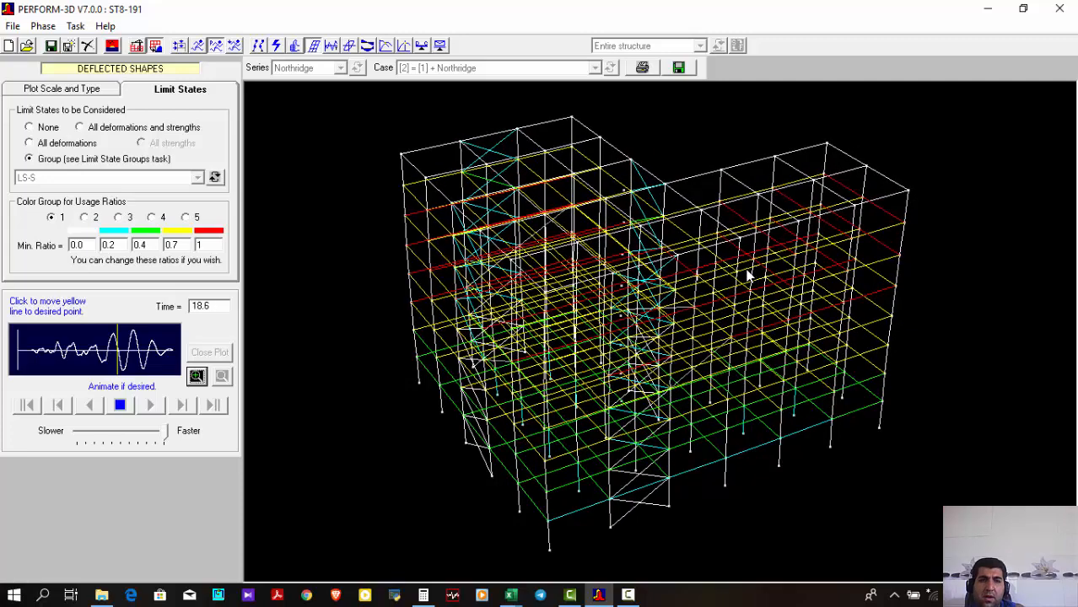
pyautogui.click(120, 405)
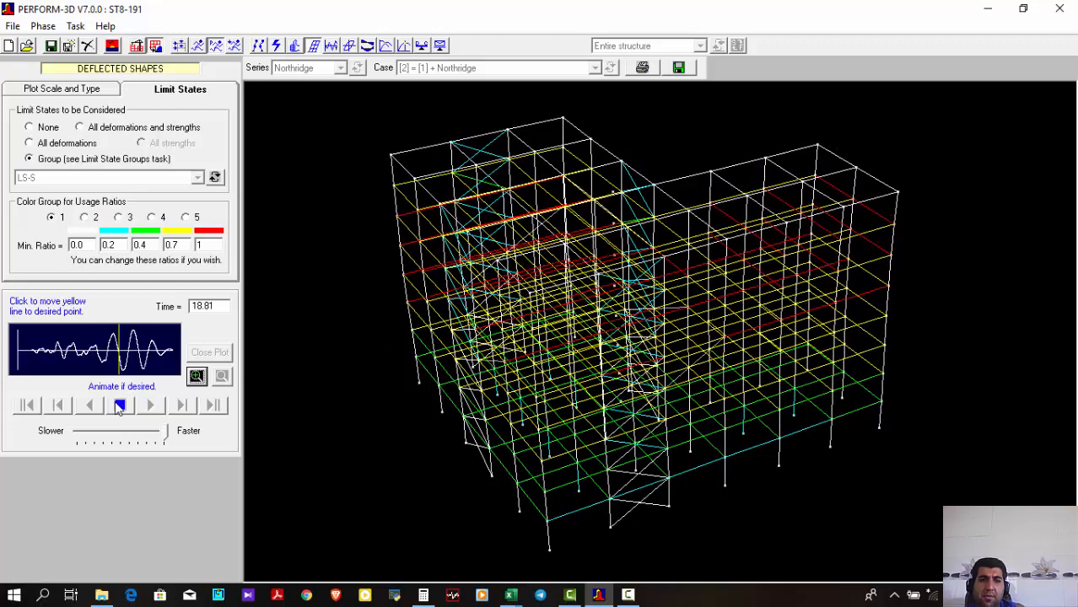
pyautogui.click(174, 356)
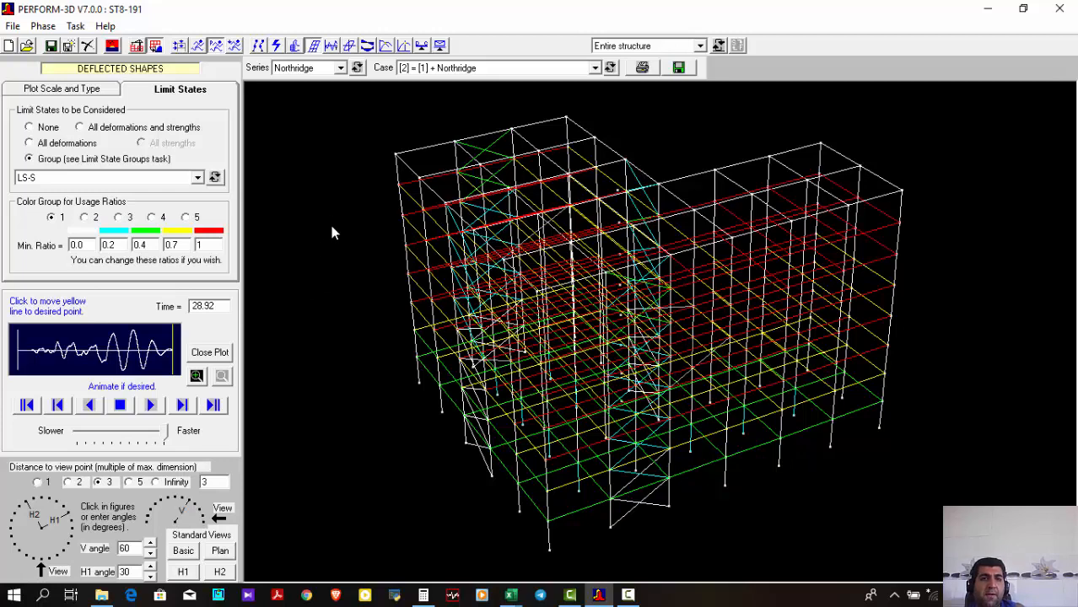
# Open the time history results, look through the drift and structure section options, and show the element results
pyautogui.click(331, 47)
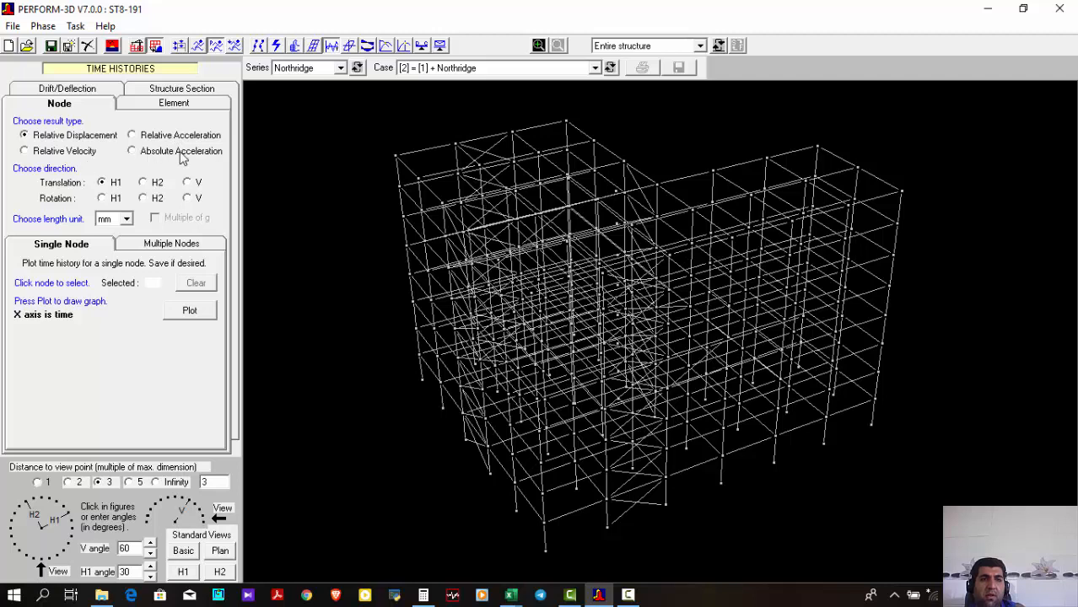
pyautogui.click(84, 91)
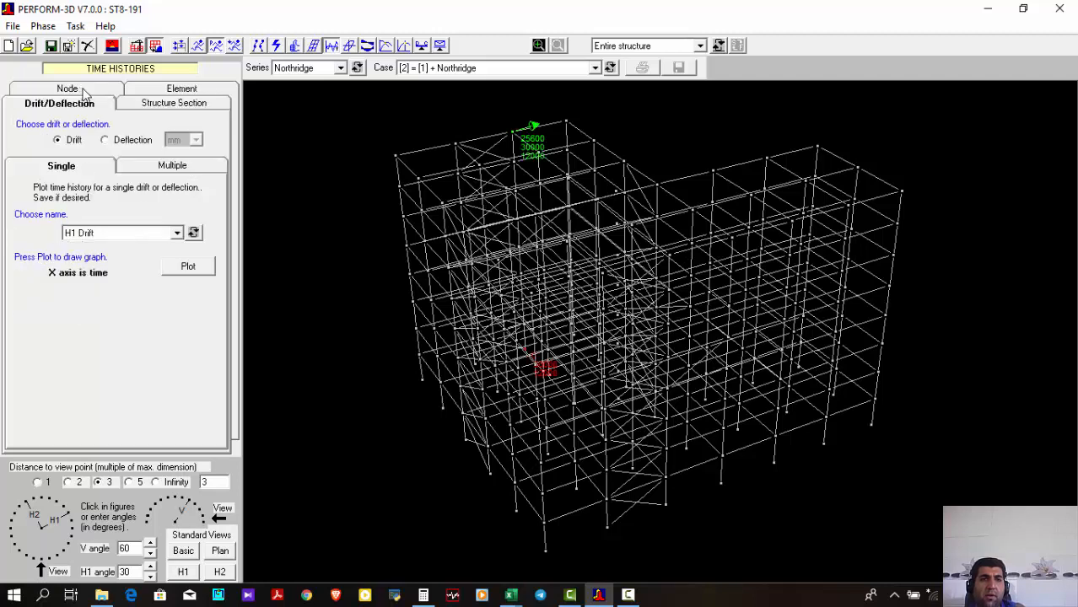
pyautogui.click(158, 103)
pyautogui.click(104, 103)
pyautogui.click(169, 85)
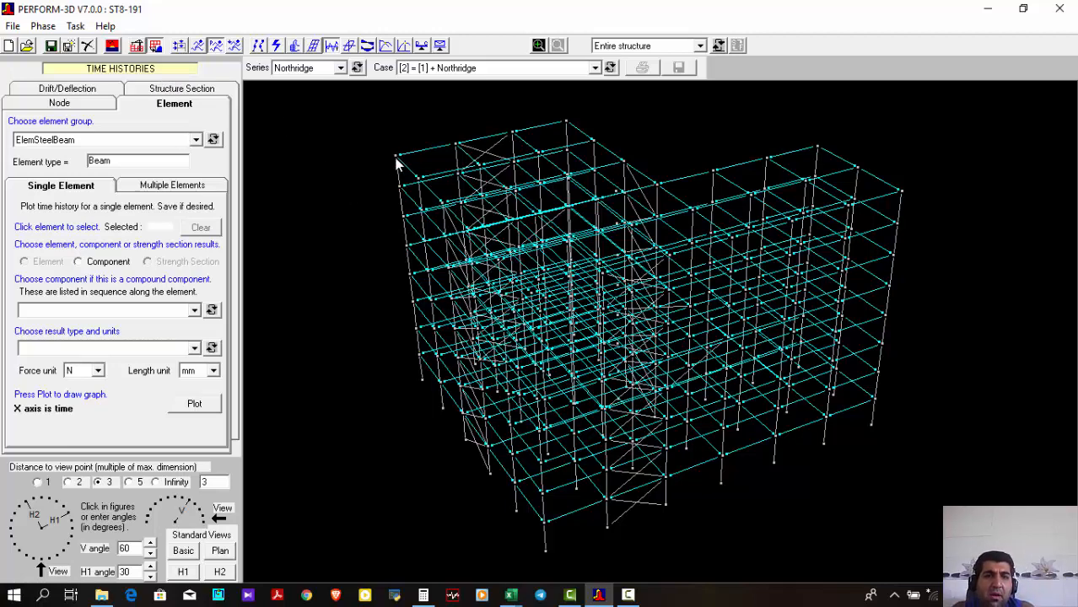
# Select an ElemSteelBeam beam on the model's near-left edge and choose its FEMA Beam, Steel Type (1) component
pyautogui.click(421, 265)
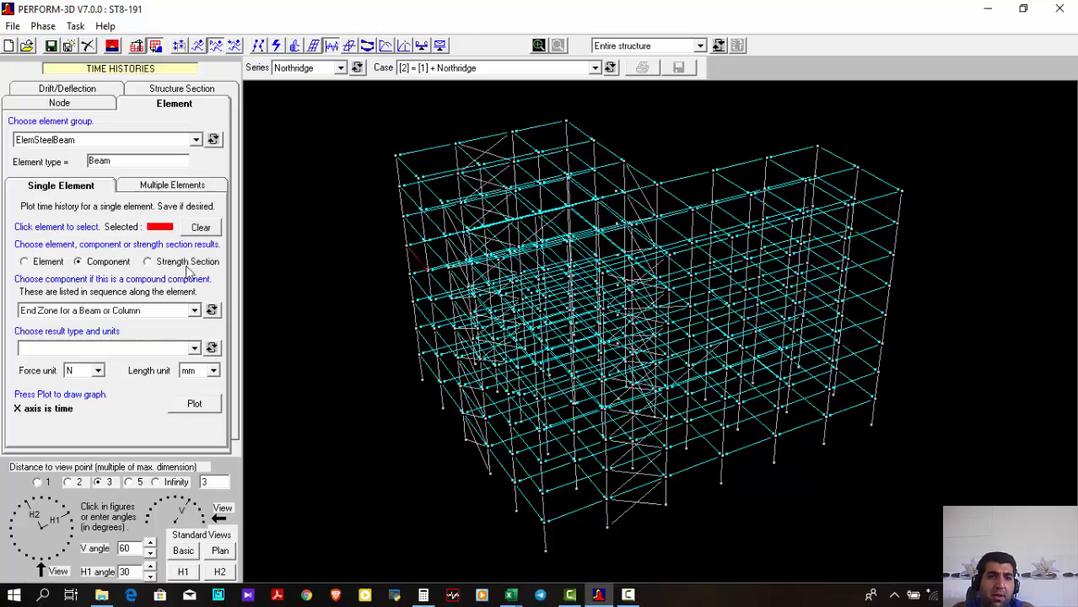
pyautogui.click(112, 313)
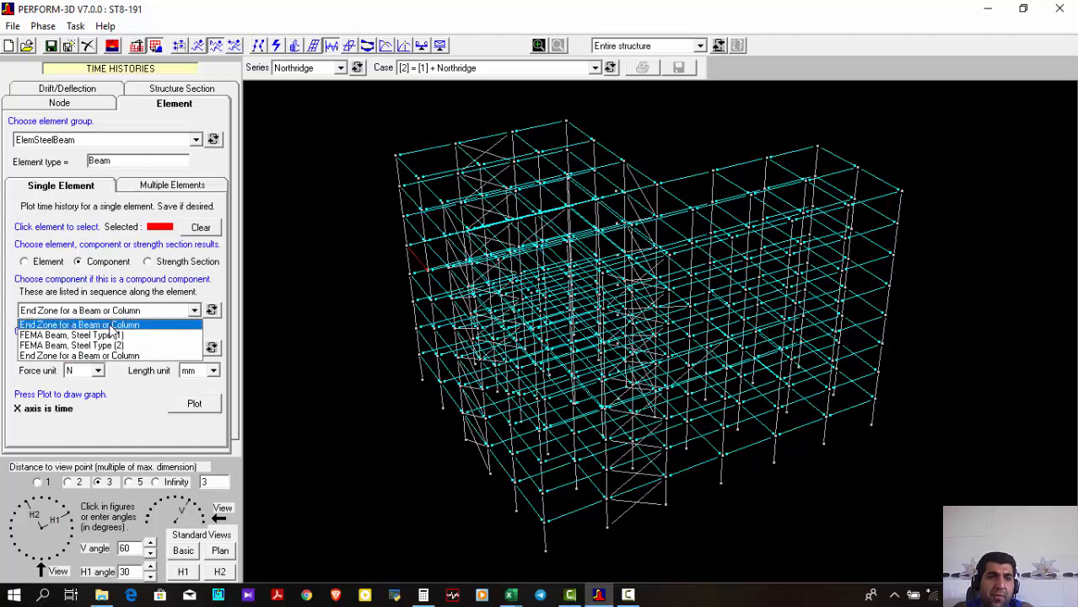
pyautogui.click(36, 312)
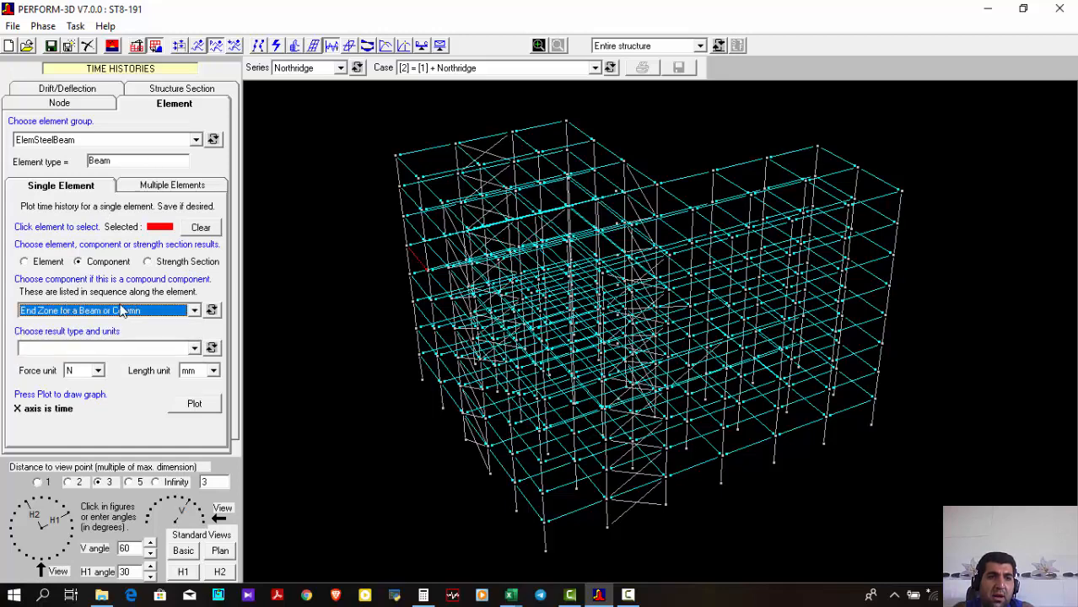
pyautogui.click(55, 312)
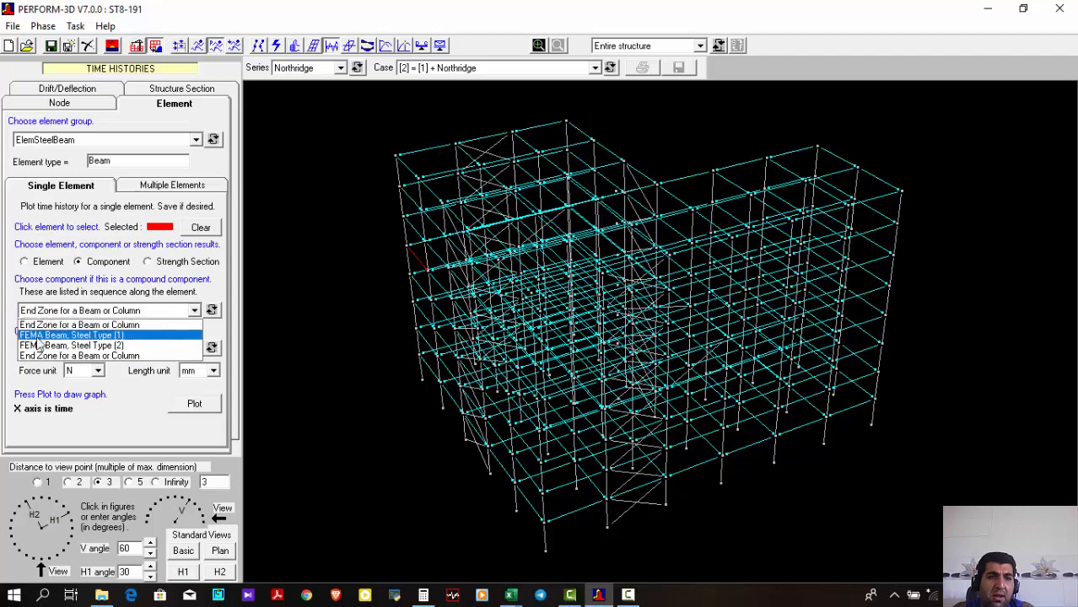
pyautogui.click(97, 336)
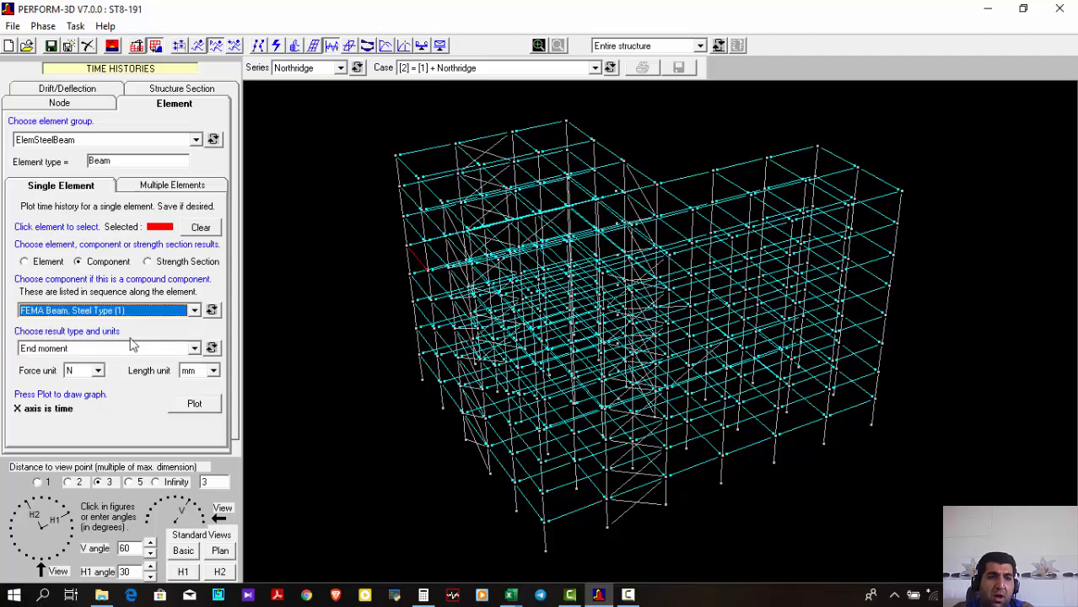
# Plot the selected beam's end moment time history in kN and m, and close the plot after viewing it
pyautogui.click(120, 349)
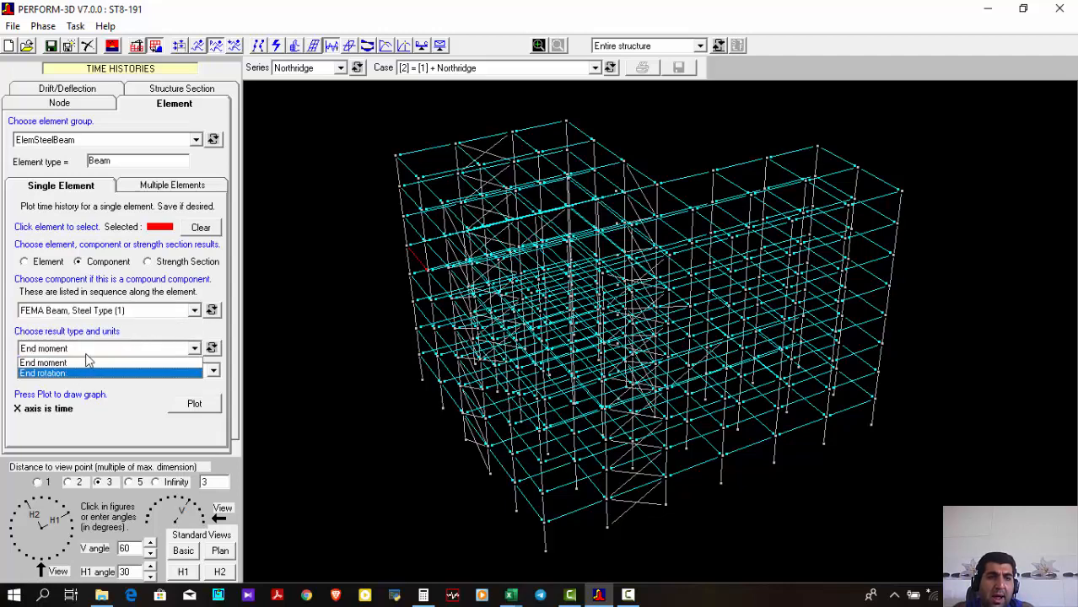
pyautogui.click(95, 351)
pyautogui.click(87, 373)
pyautogui.click(80, 393)
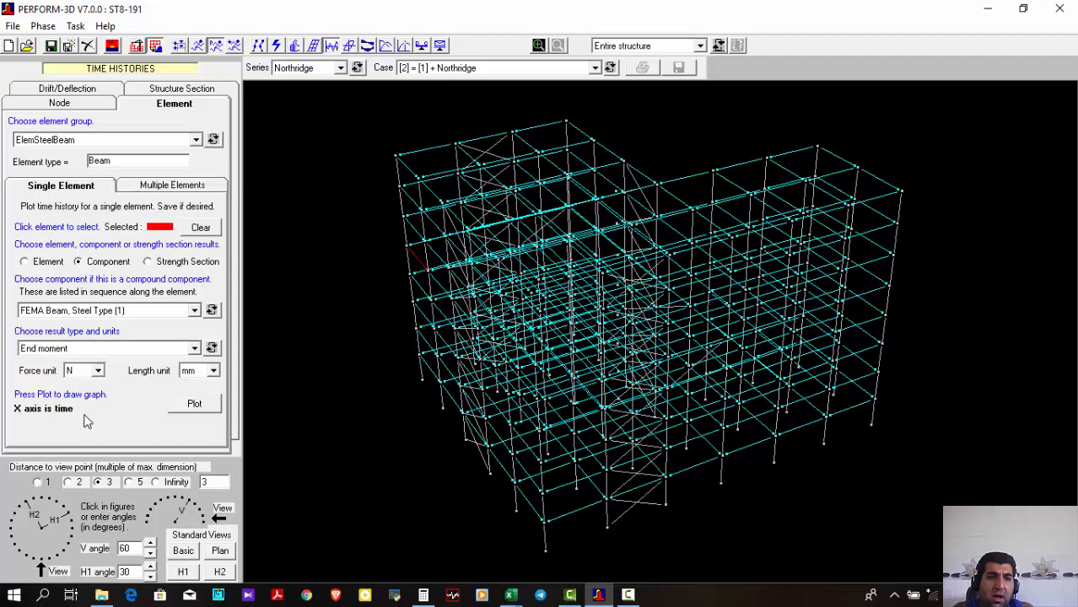
pyautogui.click(214, 372)
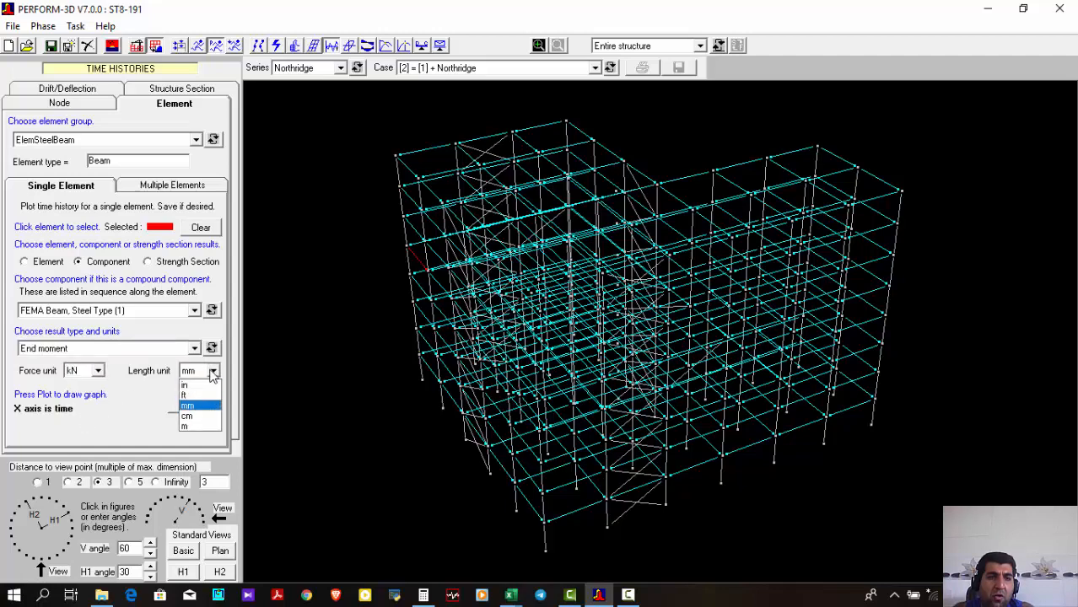
pyautogui.click(185, 426)
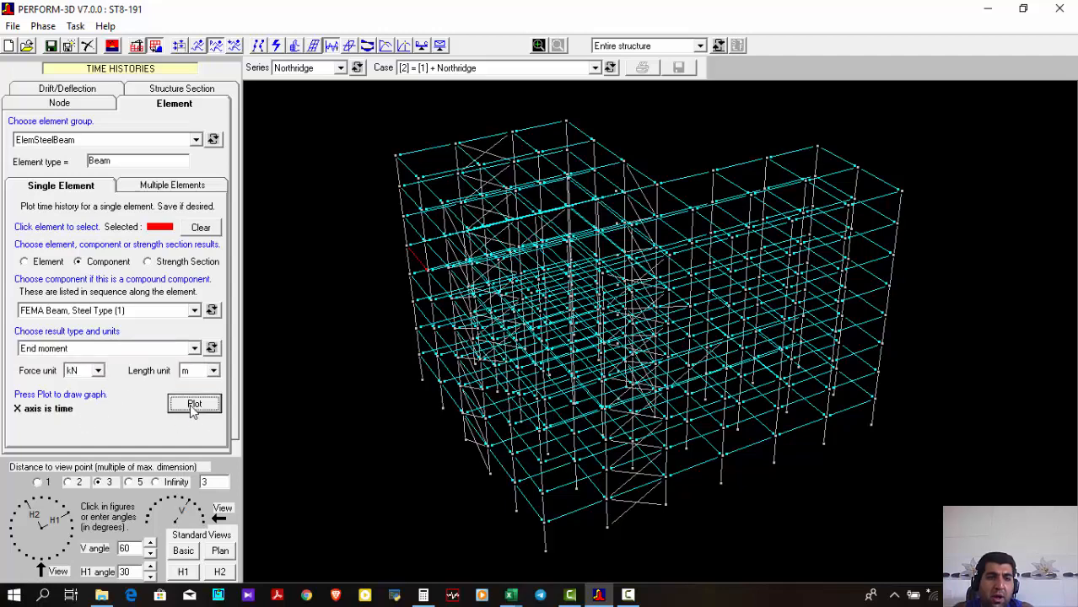
pyautogui.click(193, 405)
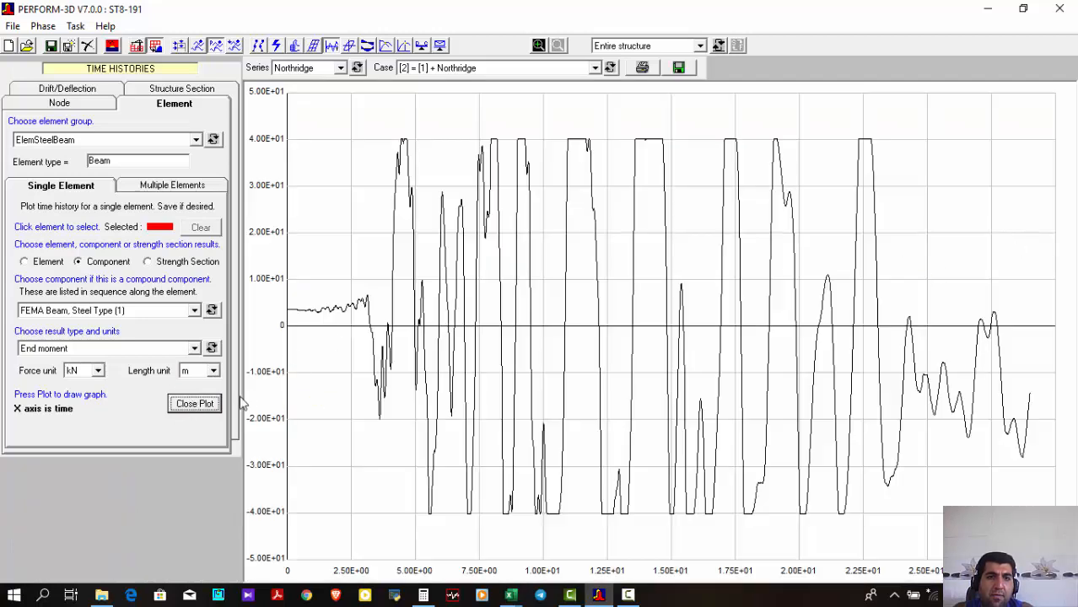
pyautogui.click(184, 411)
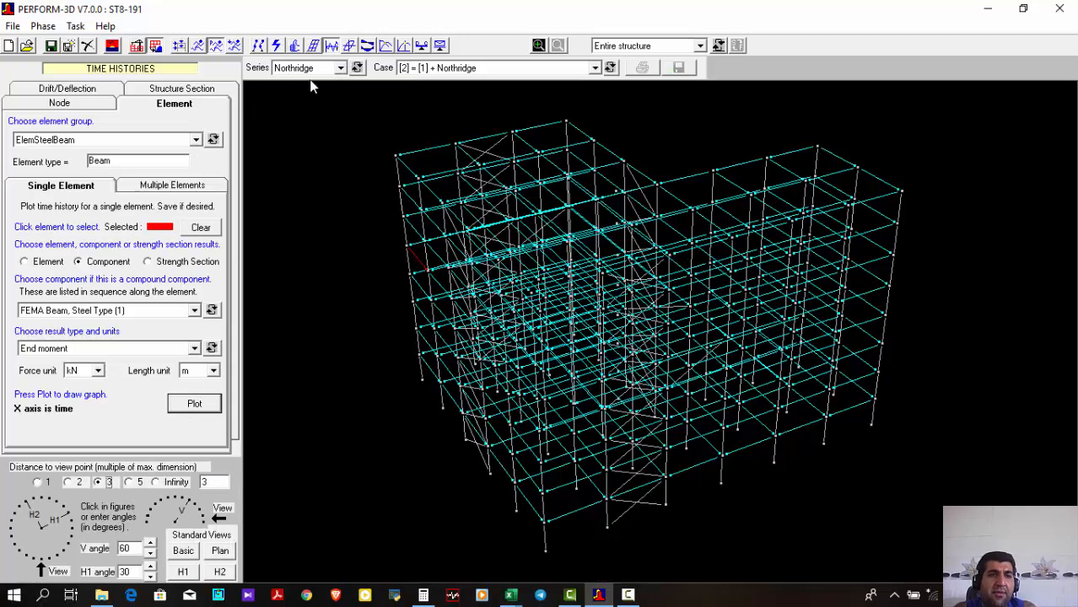
# Open the hysteresis loops results, select a lower-storey edge beam, and choose its FEMA Beam, Steel Type (1) component
pyautogui.click(351, 47)
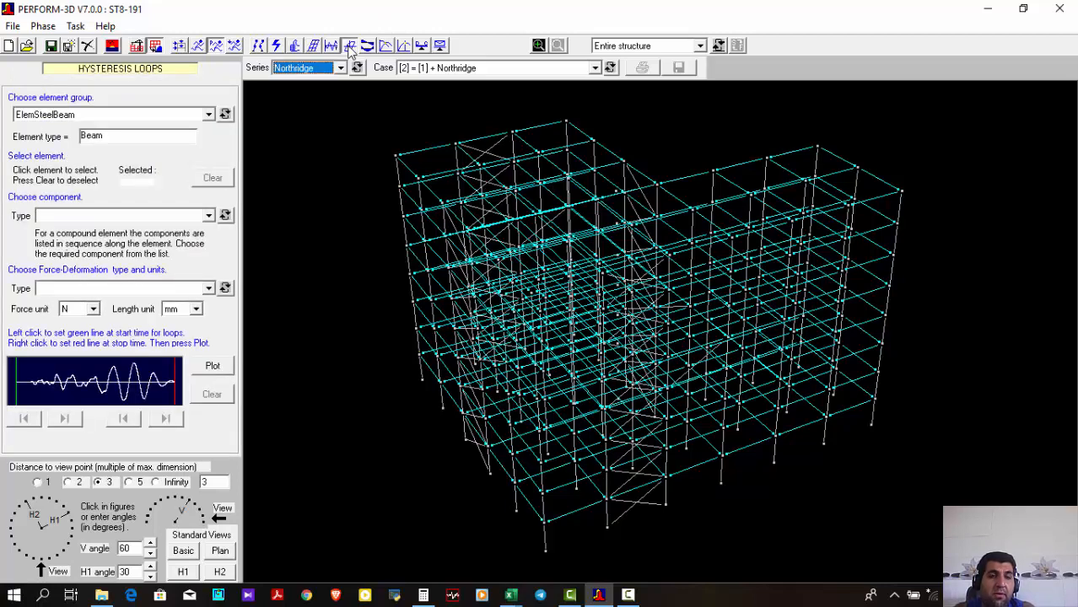
pyautogui.click(426, 323)
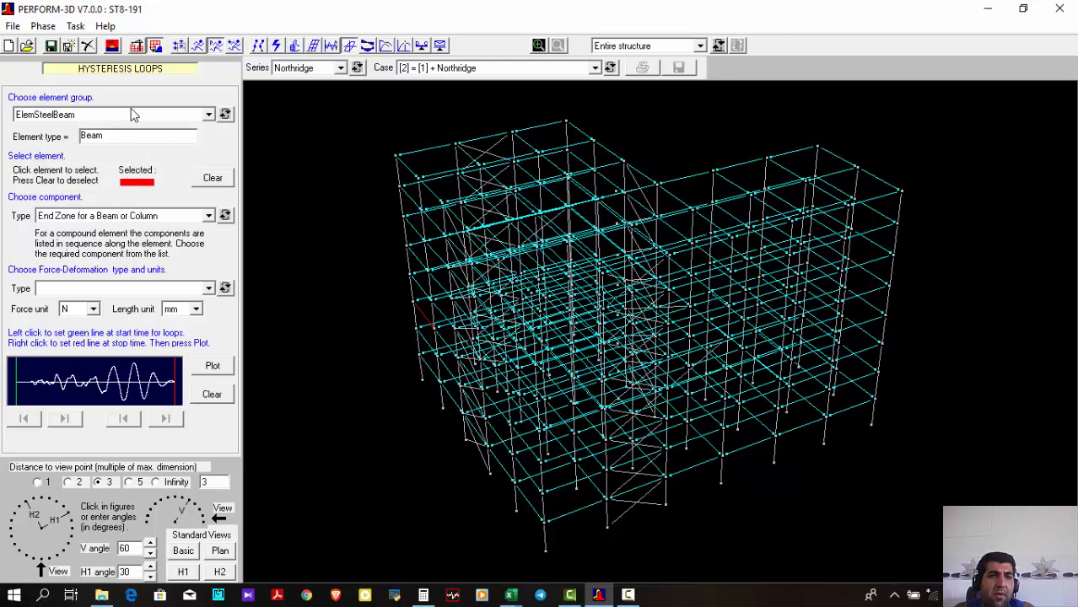
pyautogui.click(111, 216)
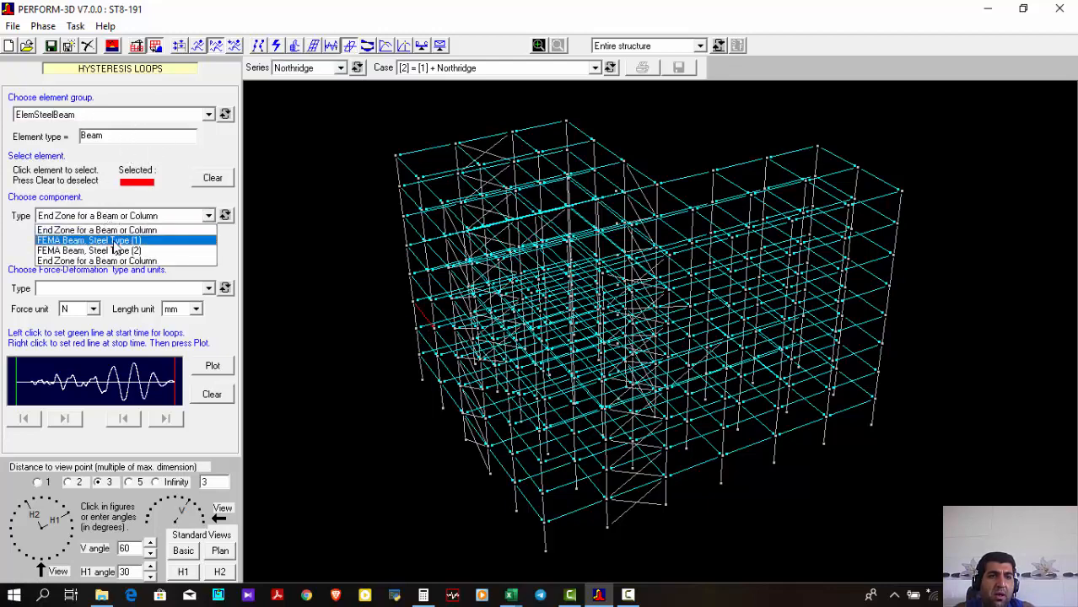
pyautogui.click(122, 241)
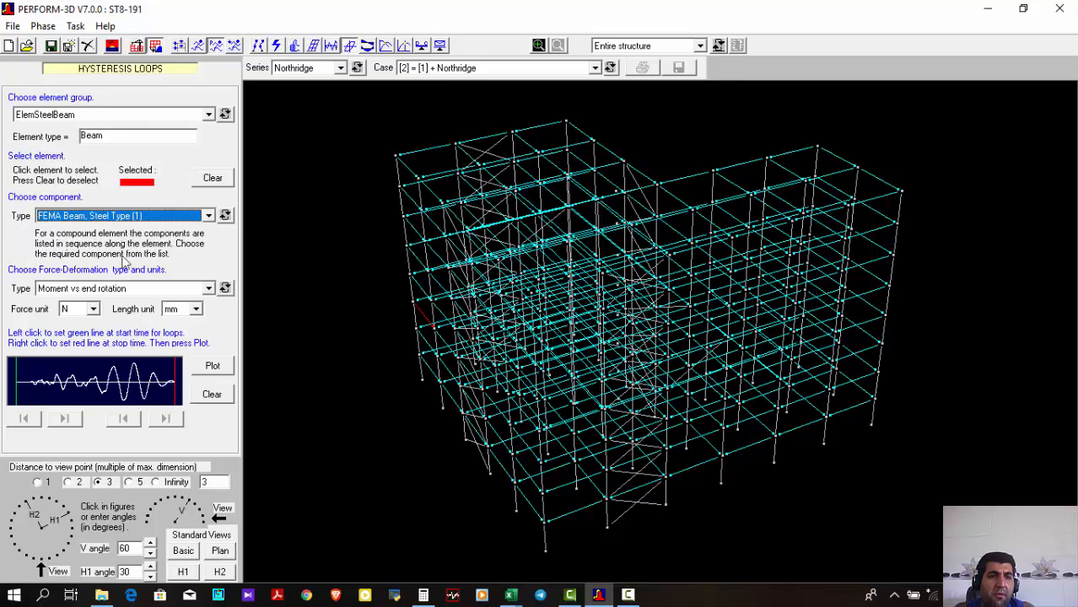
# Plot the beam's moment vs end rotation hysteresis loops in kN and m, and read a point on the loop
pyautogui.click(112, 288)
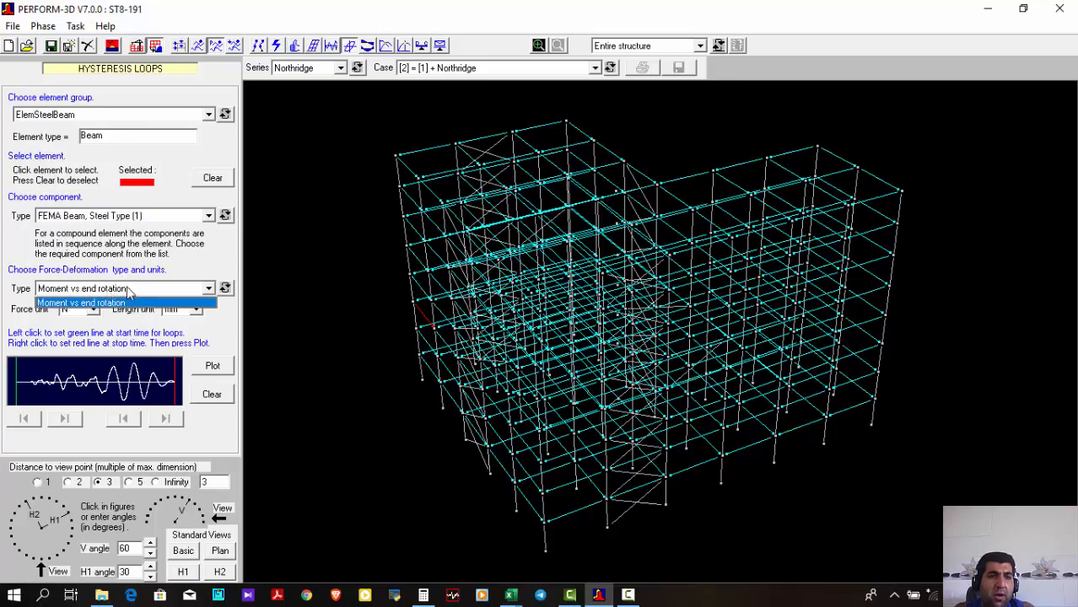
pyautogui.click(127, 298)
pyautogui.click(84, 309)
pyautogui.click(74, 332)
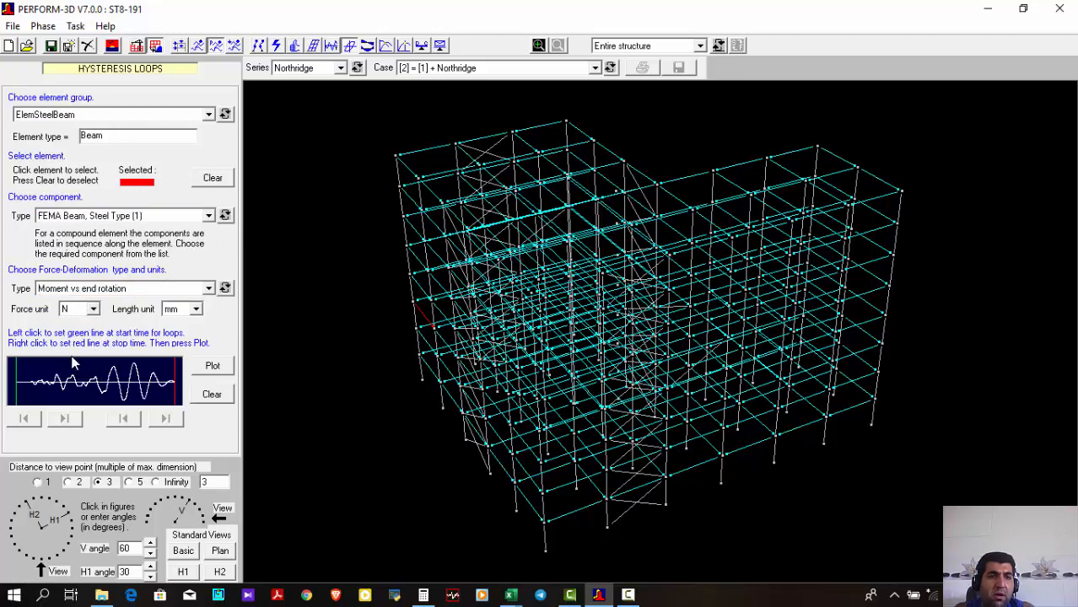
pyautogui.click(182, 310)
pyautogui.click(181, 342)
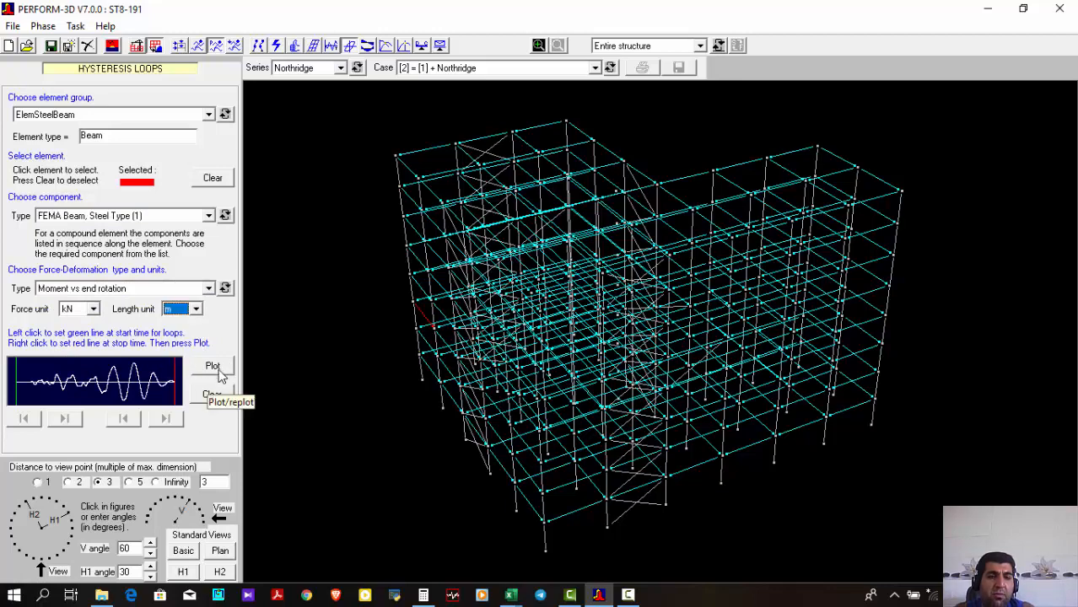
pyautogui.click(214, 369)
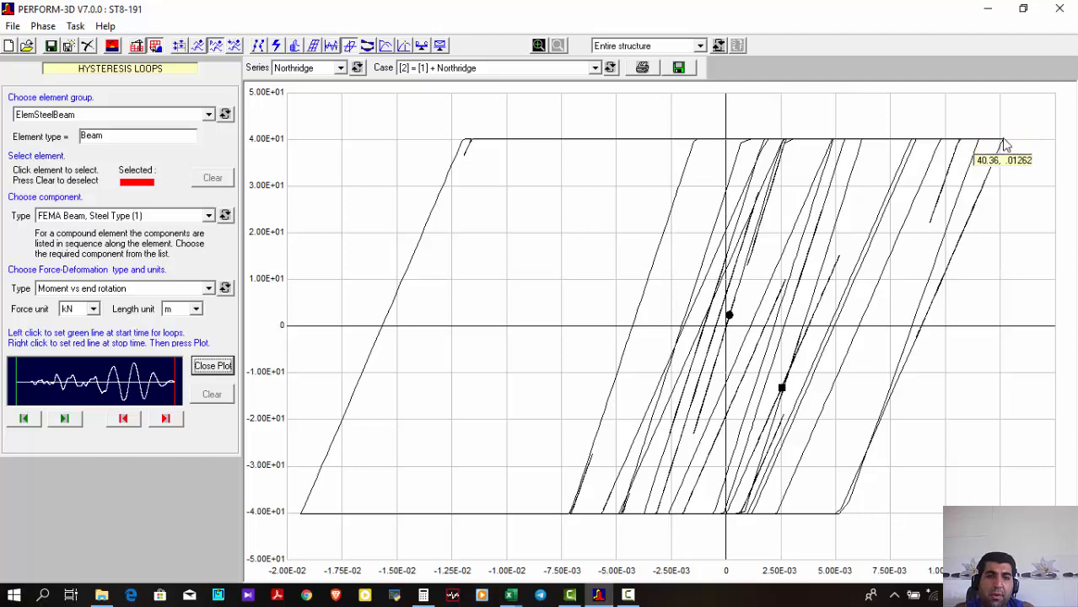
# Close the plot, view the moment vs end rotation loops of a first-floor beam on the long front side, and close them
pyautogui.click(211, 366)
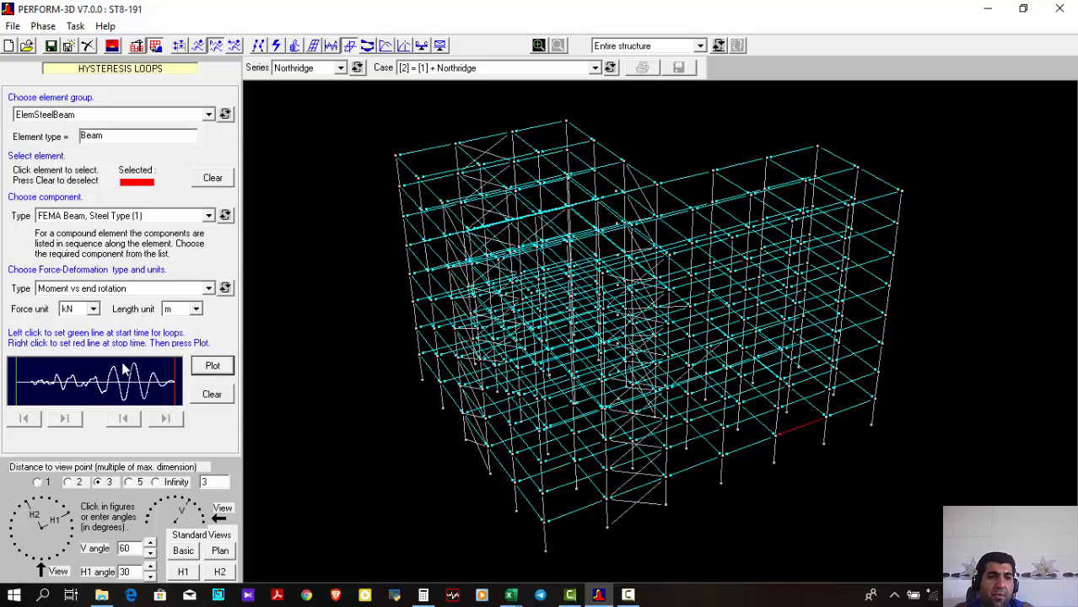
pyautogui.click(210, 368)
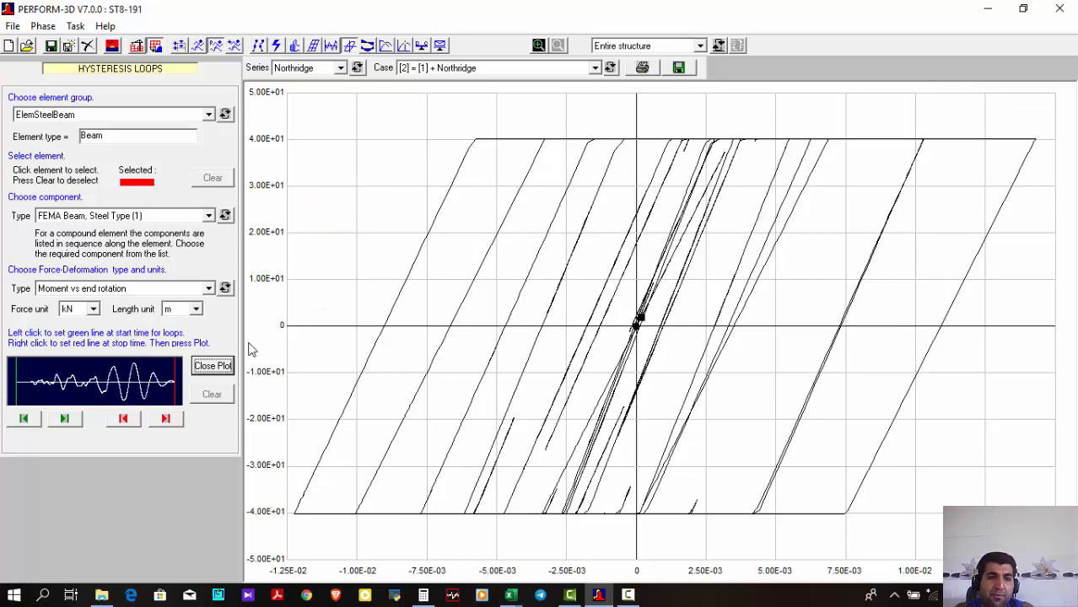
pyautogui.click(213, 366)
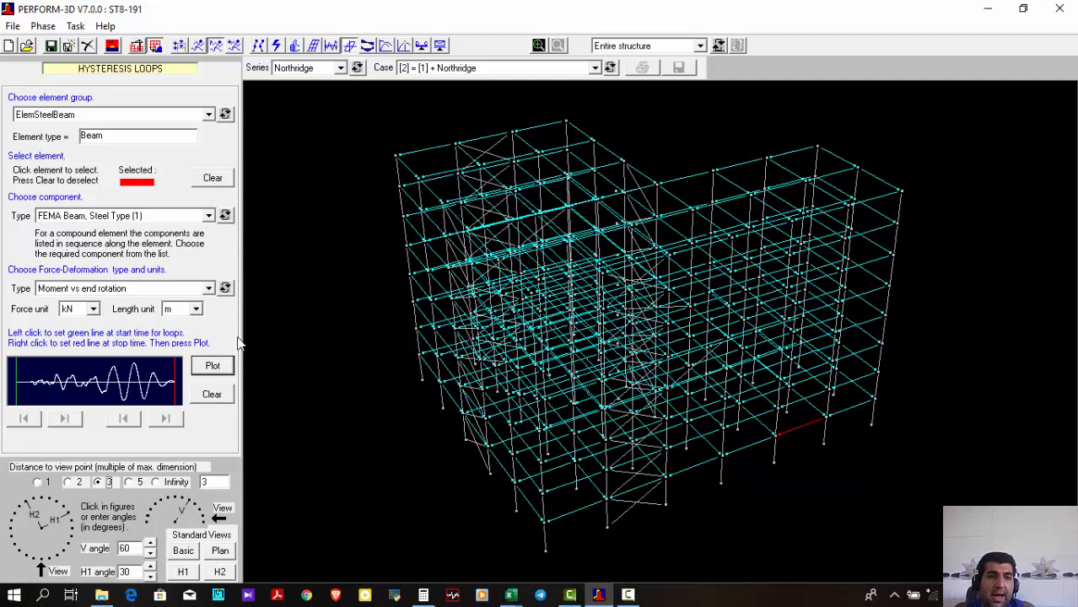
# Switch the hysteresis loops to the Brace group and select an upper-storey brace with Steel Bar/Tie/Strut and axial force vs axial strain
pyautogui.click(215, 396)
pyautogui.click(185, 119)
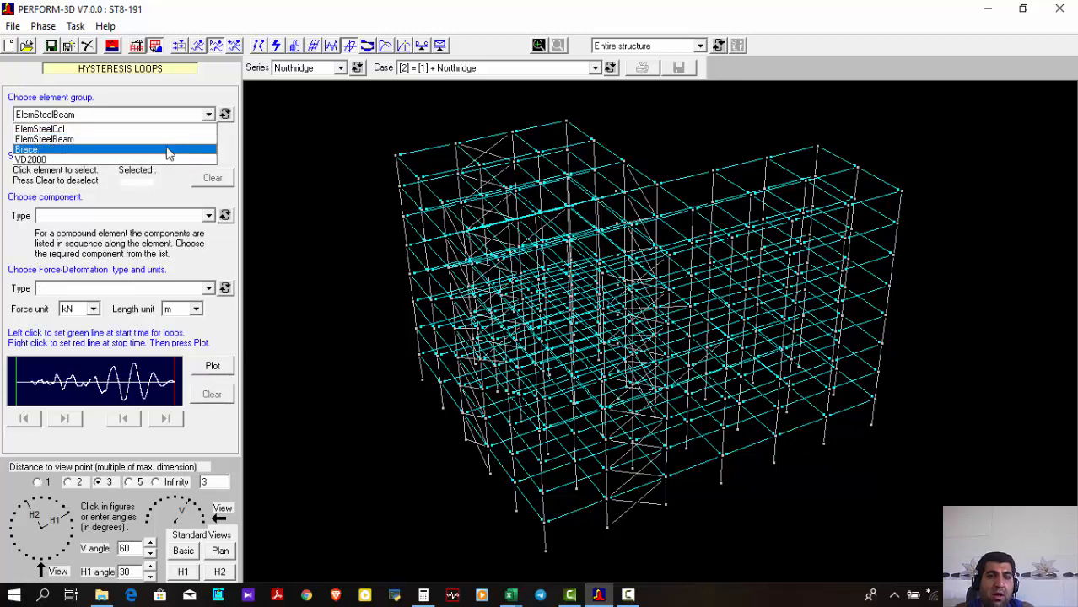
pyautogui.click(169, 149)
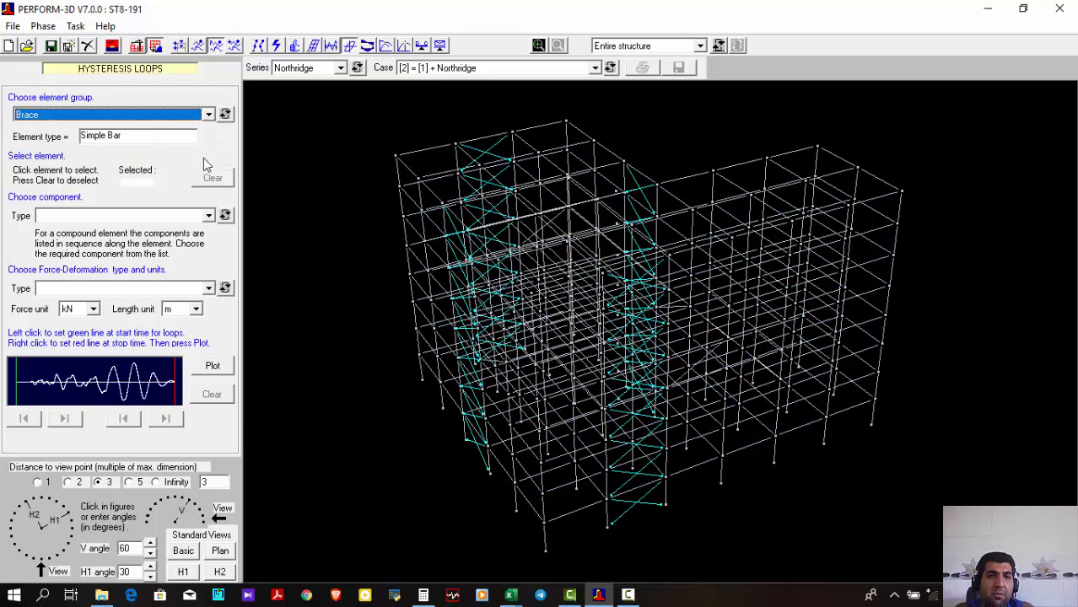
pyautogui.click(488, 185)
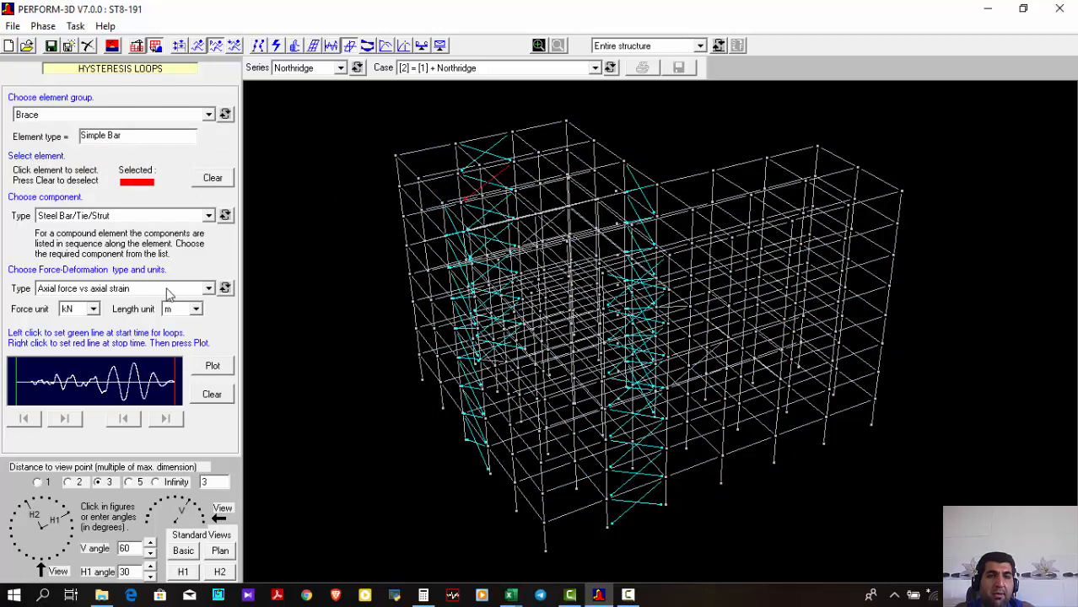
pyautogui.click(126, 288)
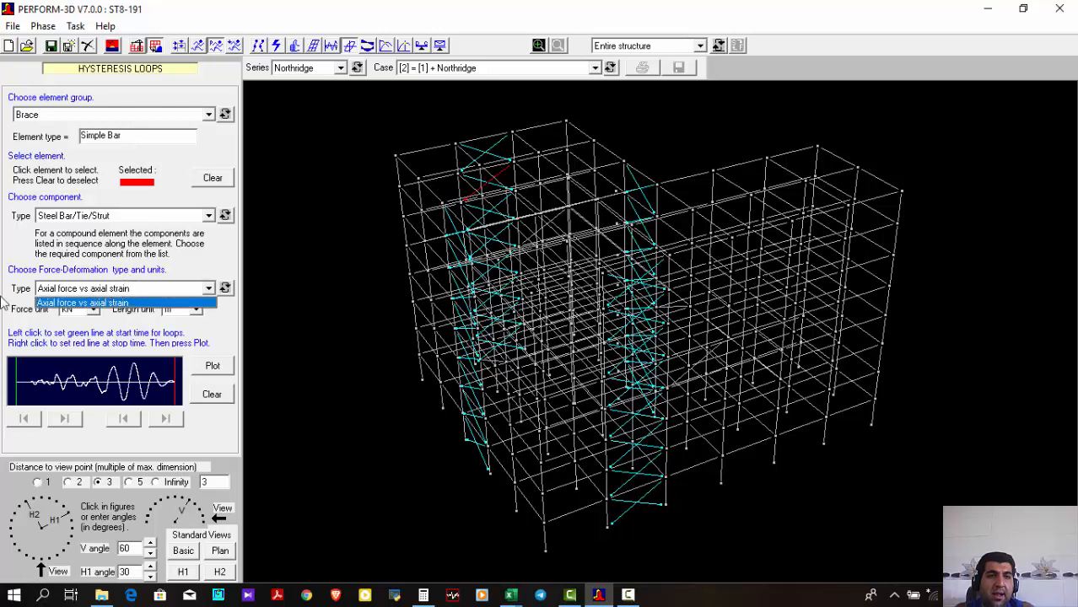
pyautogui.click(129, 226)
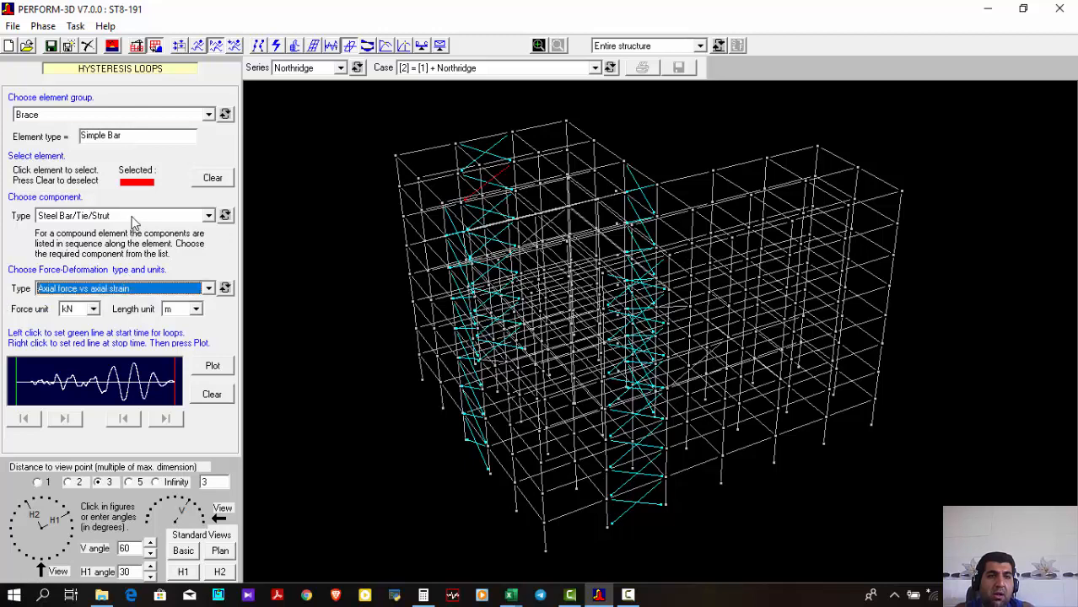
pyautogui.click(116, 217)
pyautogui.click(123, 226)
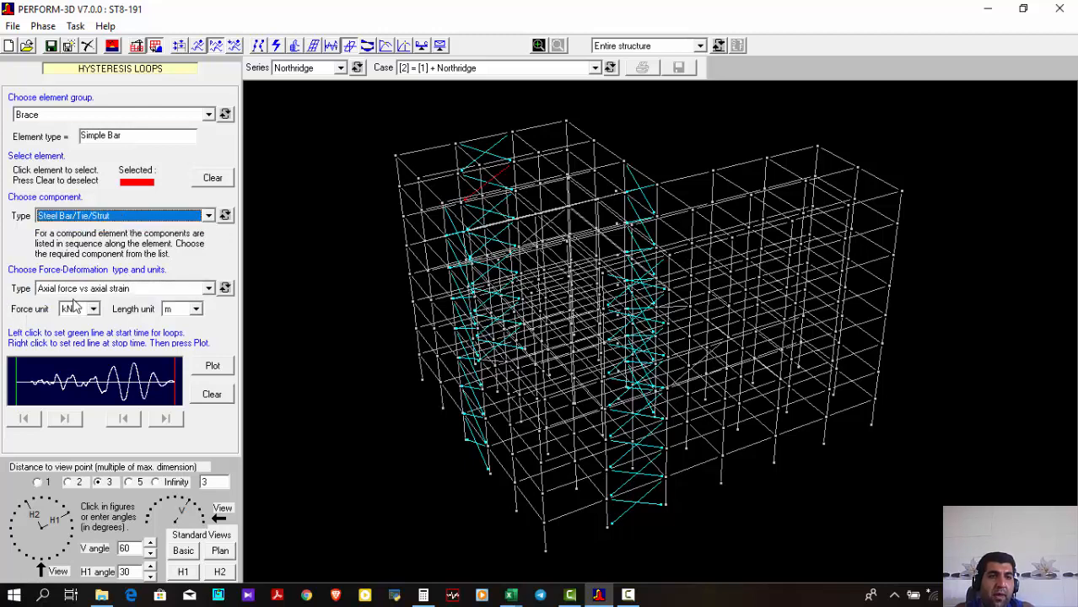
pyautogui.click(97, 289)
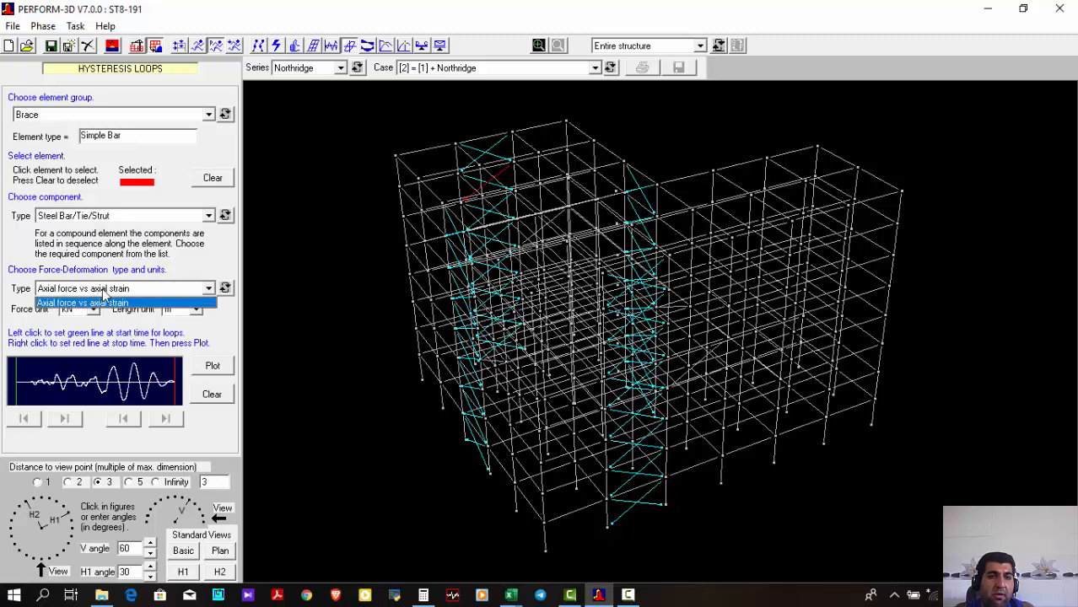
pyautogui.click(149, 290)
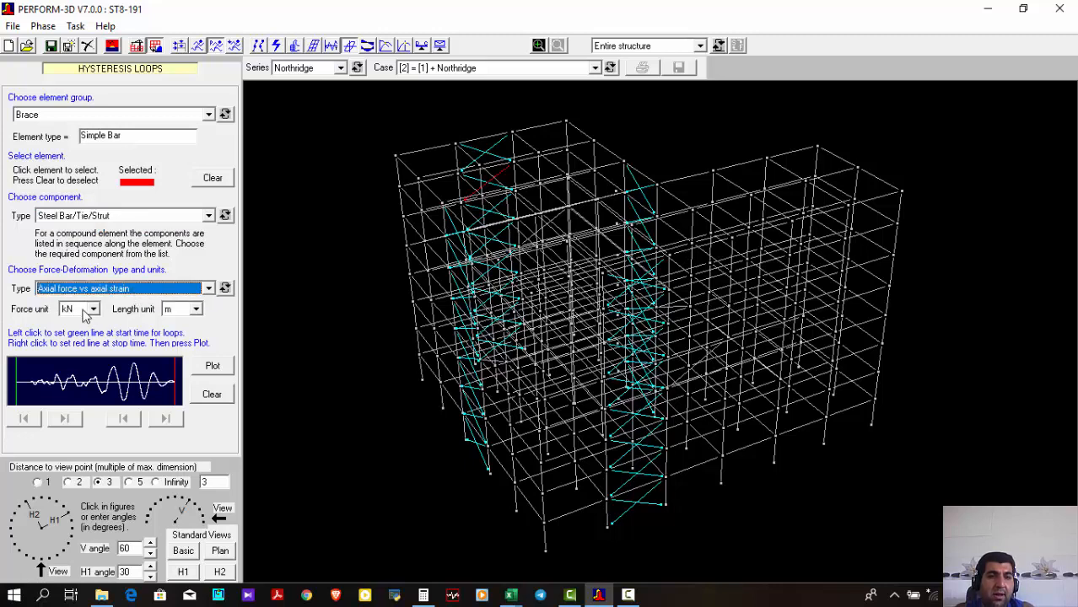
# Plot the selected brace's axial force vs axial strain loops in kN and m, close the plot, and clear the selection
pyautogui.click(212, 368)
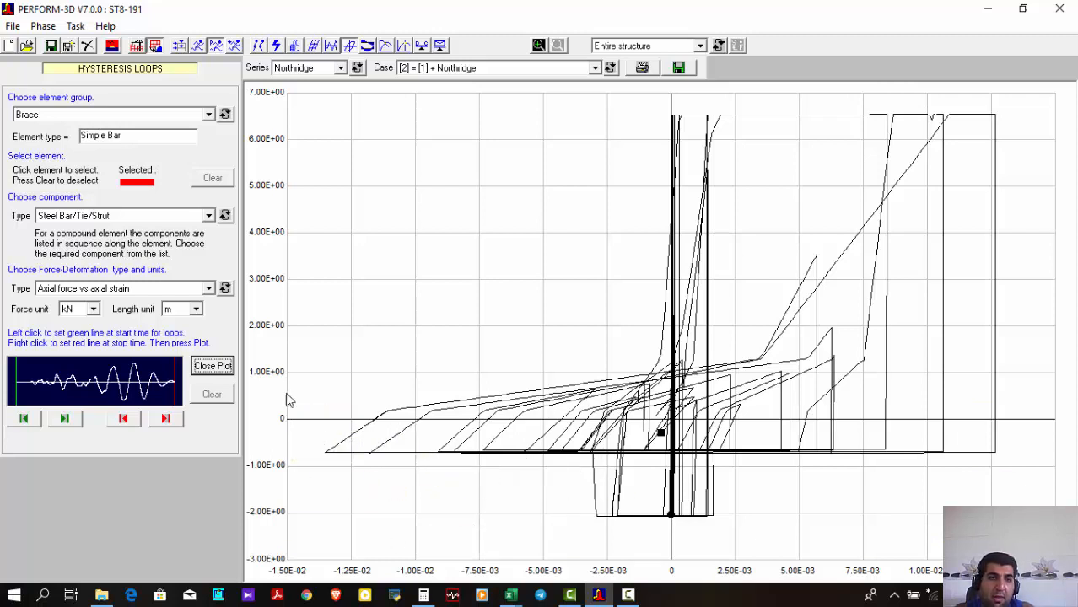
pyautogui.click(213, 366)
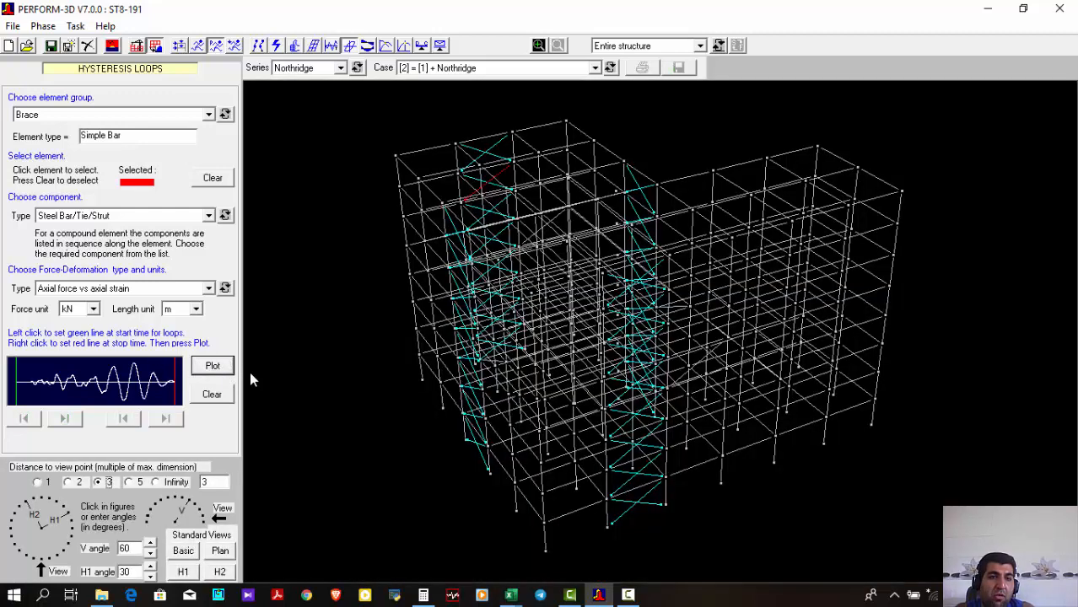
pyautogui.click(212, 395)
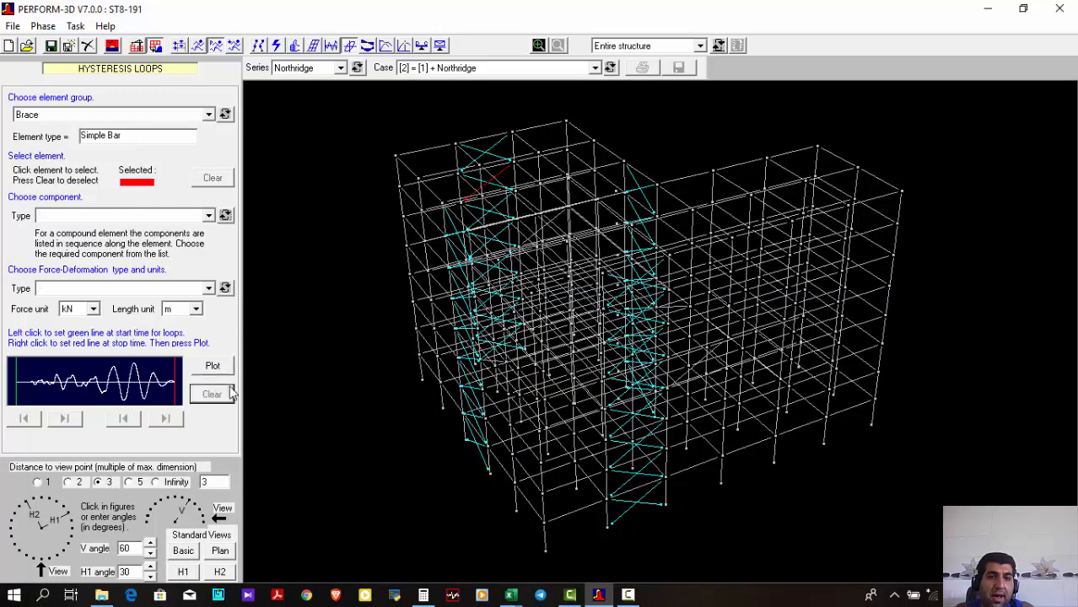
# View the axial force vs axial strain loops of a mid-height brace on the short side, close them, and deselect the brace
pyautogui.click(459, 296)
pyautogui.click(214, 366)
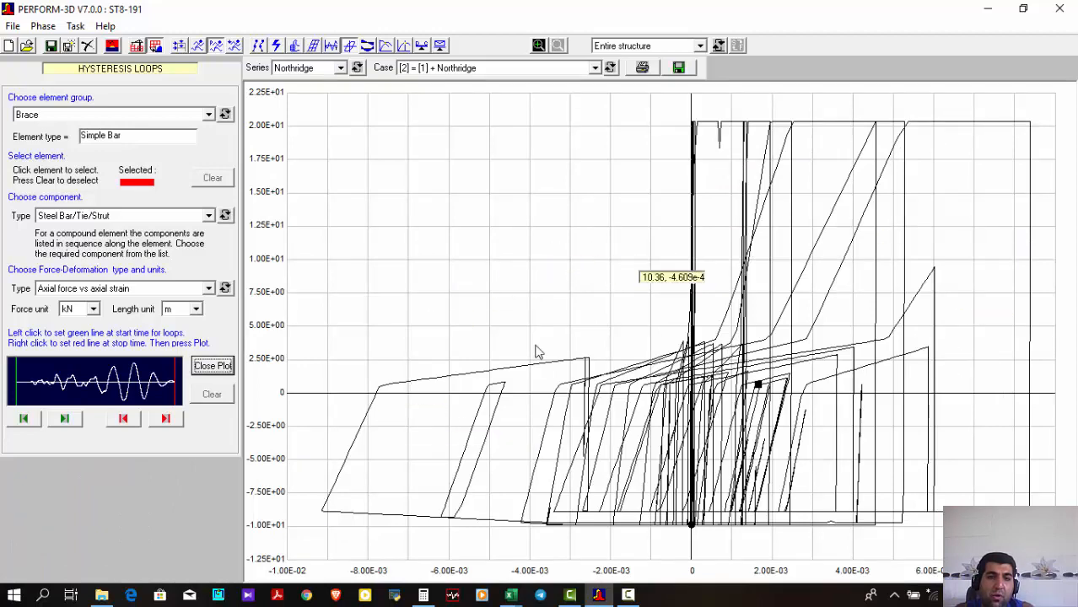
pyautogui.click(207, 368)
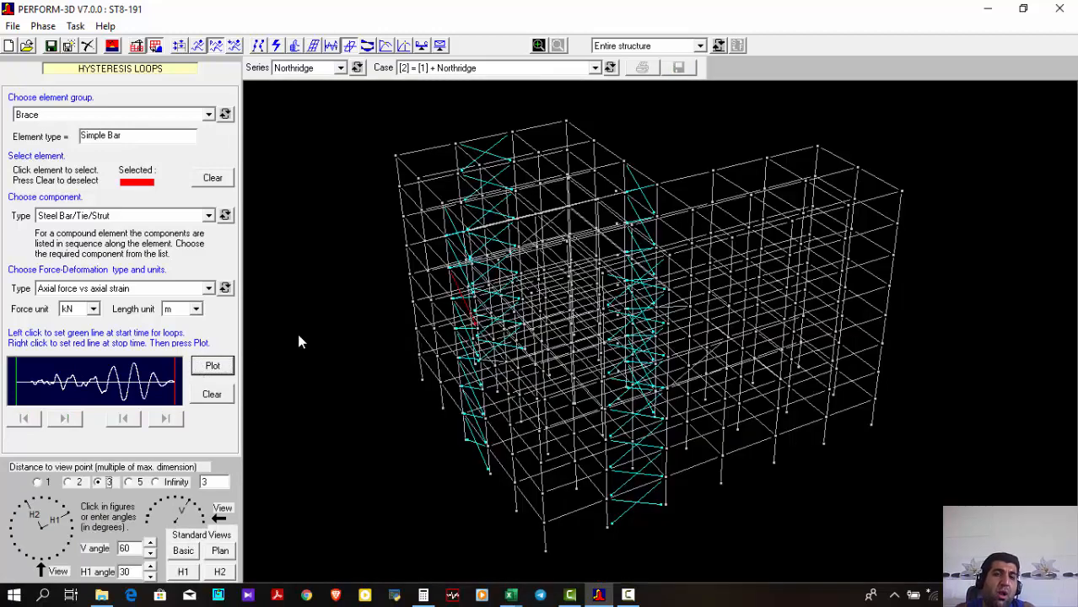
pyautogui.click(211, 394)
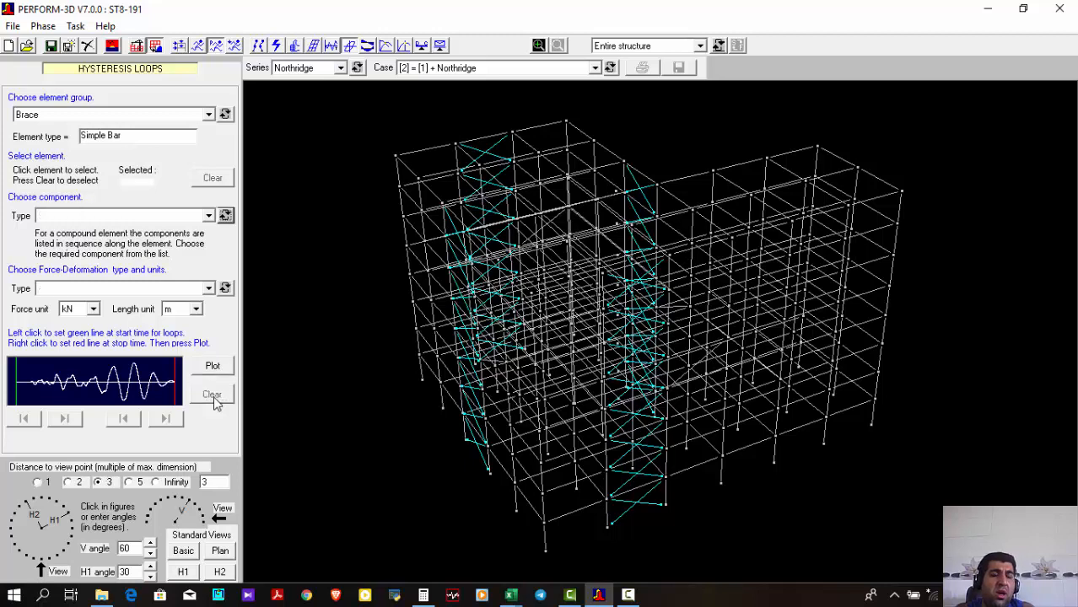
# Change the element group to VD2000, select the long diagonal damper in the lower storeys, and choose its Fluid Damper component
pyautogui.click(203, 118)
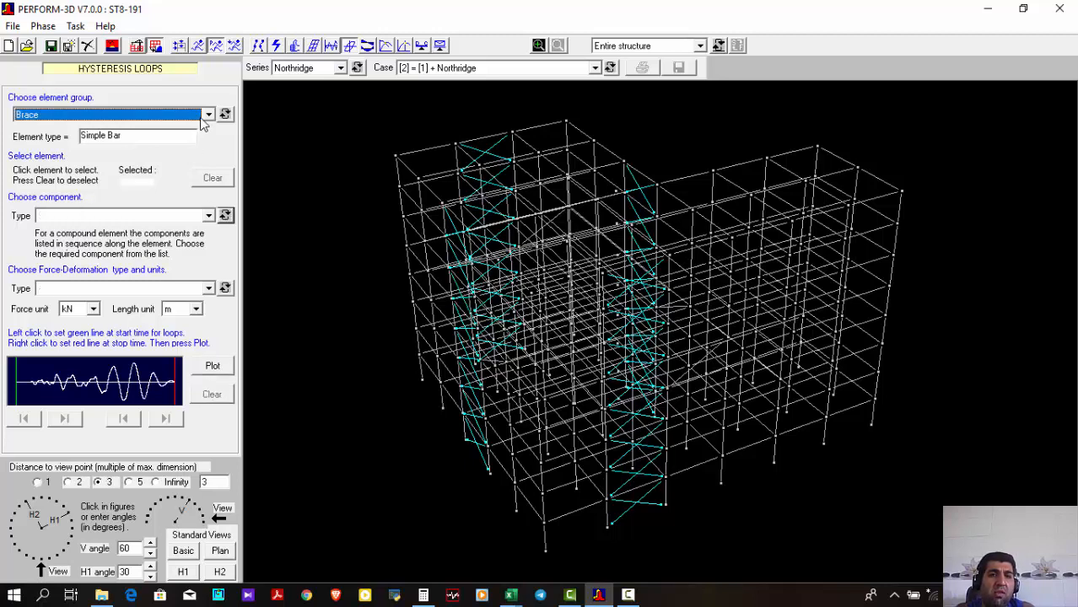
pyautogui.click(138, 160)
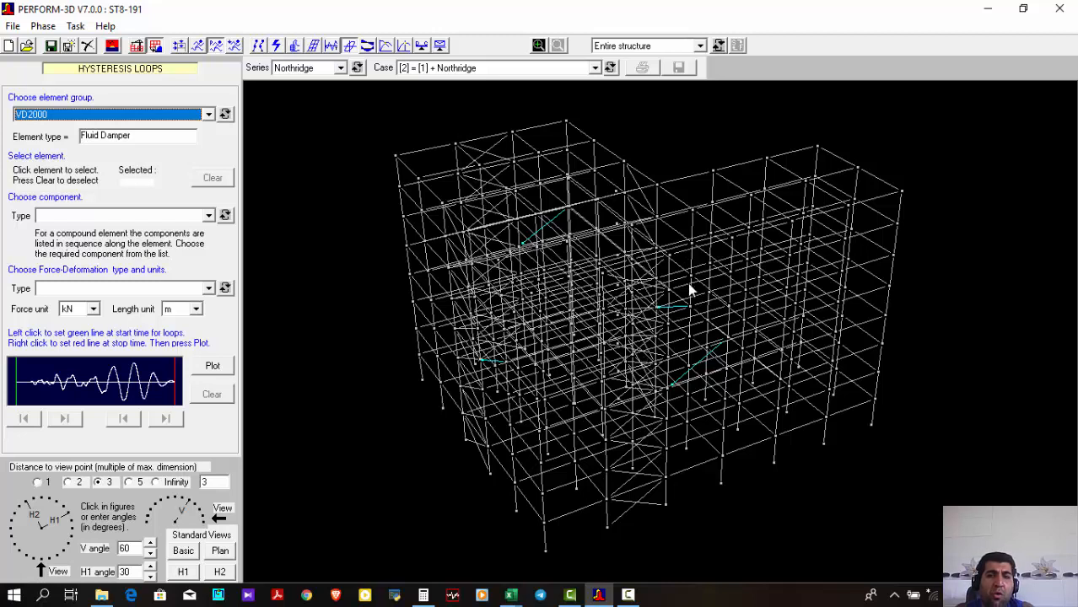
pyautogui.click(705, 367)
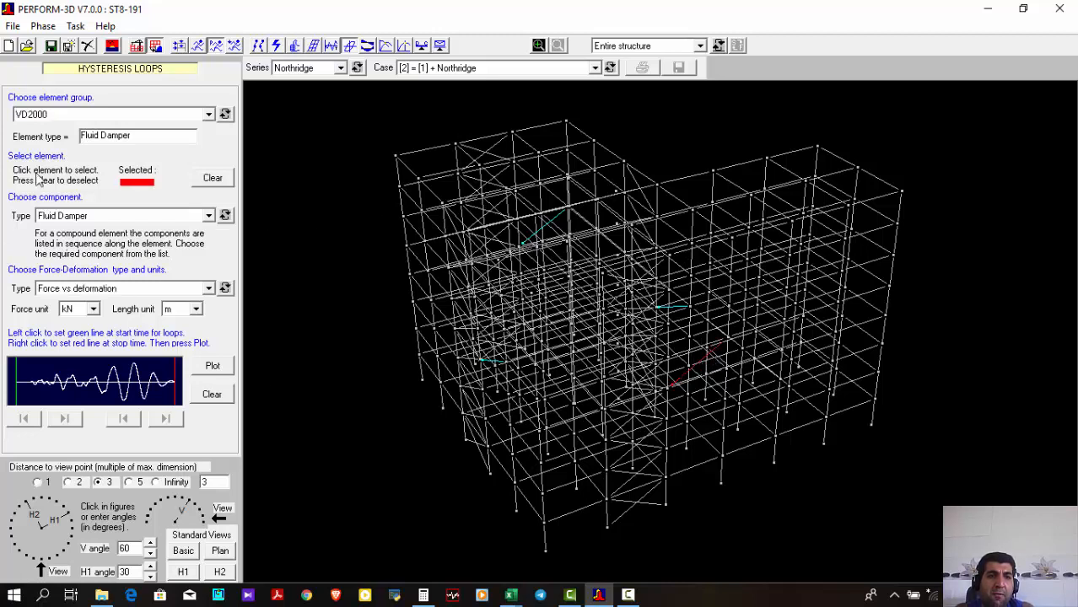
pyautogui.click(95, 217)
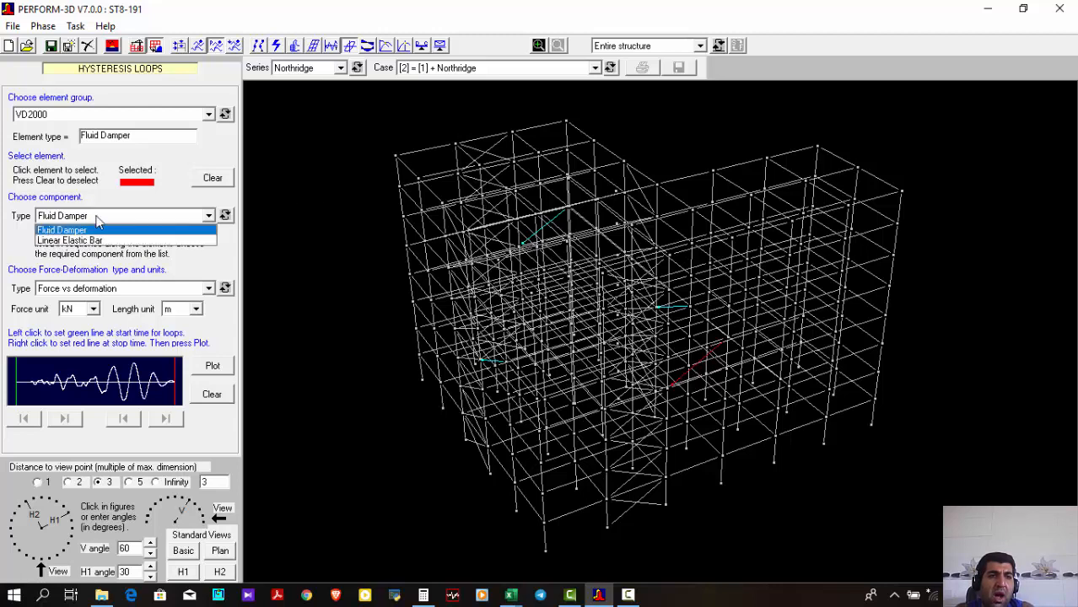
pyautogui.click(121, 218)
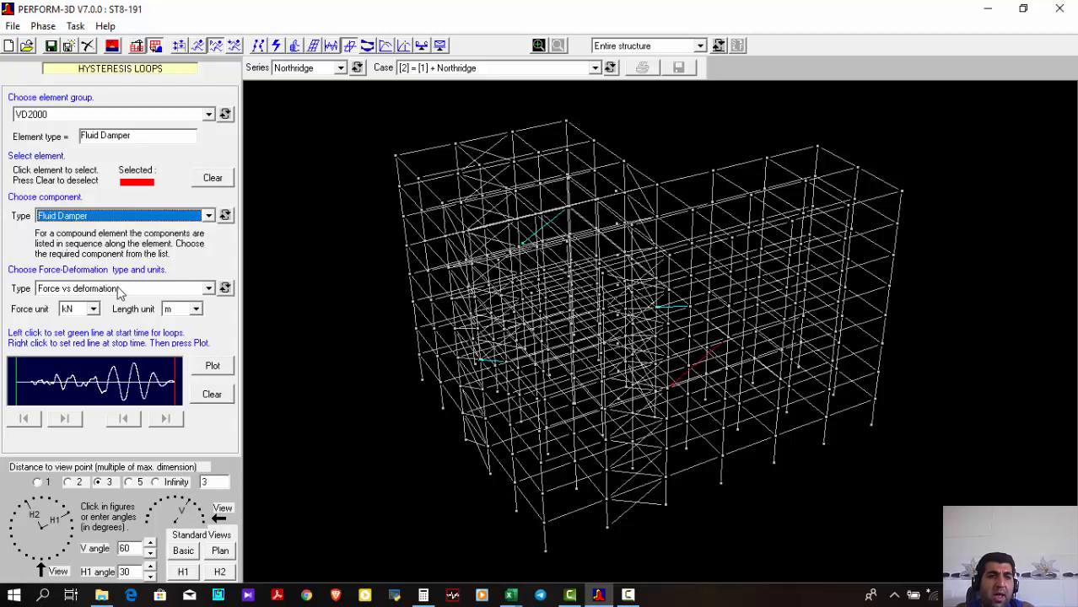
# Plot the damper's force vs deformation hysteresis loops in kN and m, inspect their extent, and close the plot
pyautogui.click(64, 290)
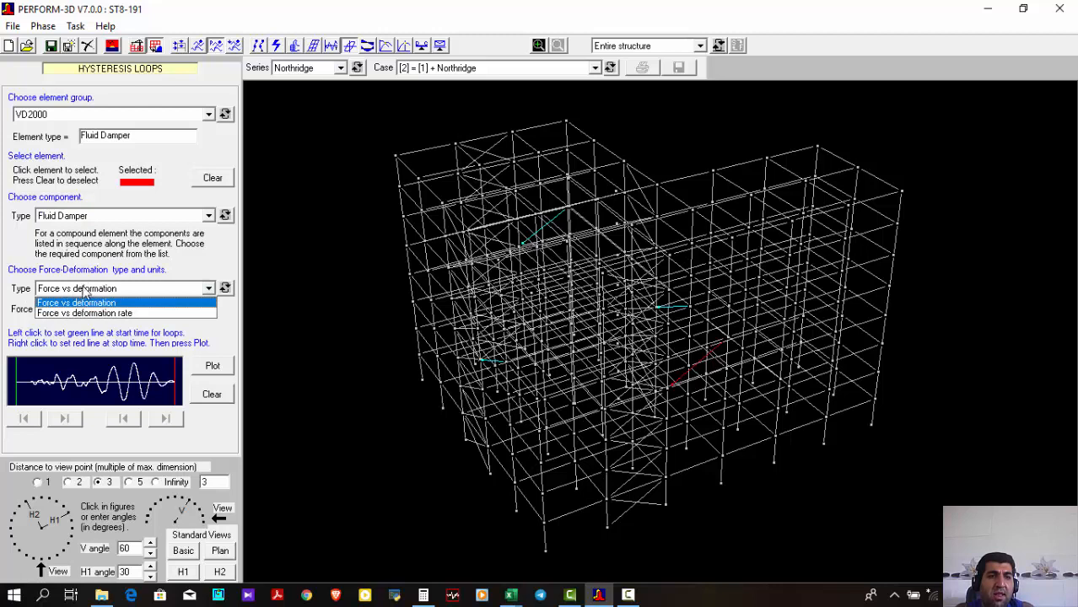
pyautogui.click(120, 289)
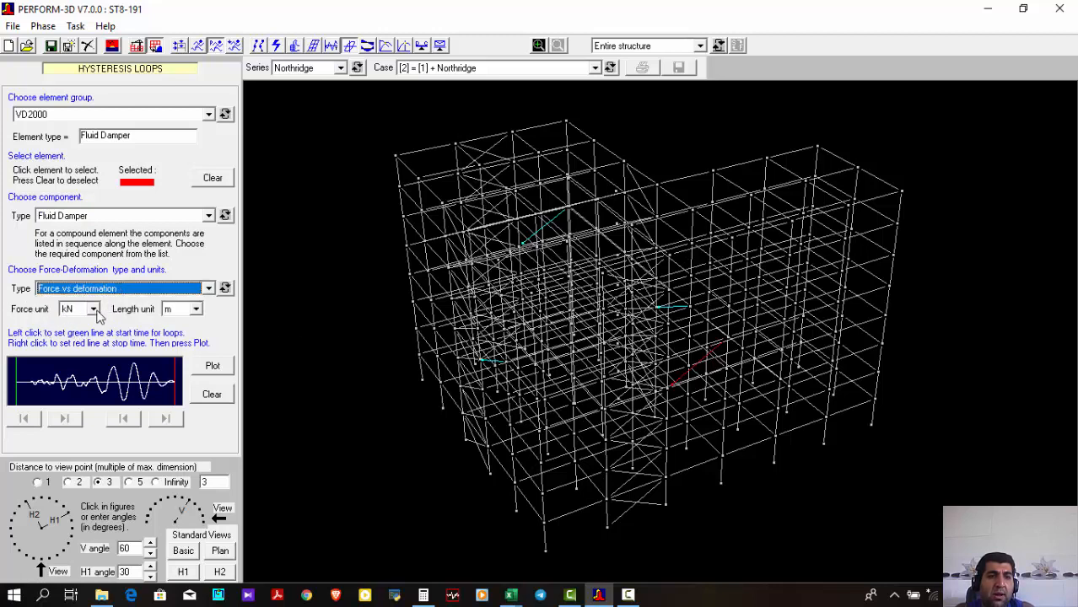
pyautogui.click(214, 366)
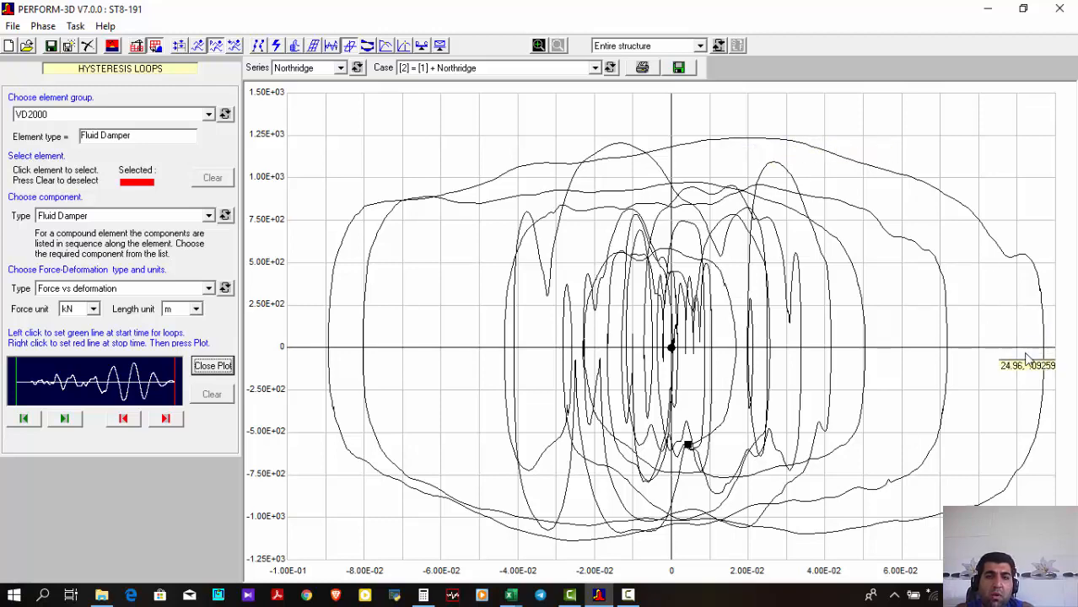
pyautogui.click(218, 365)
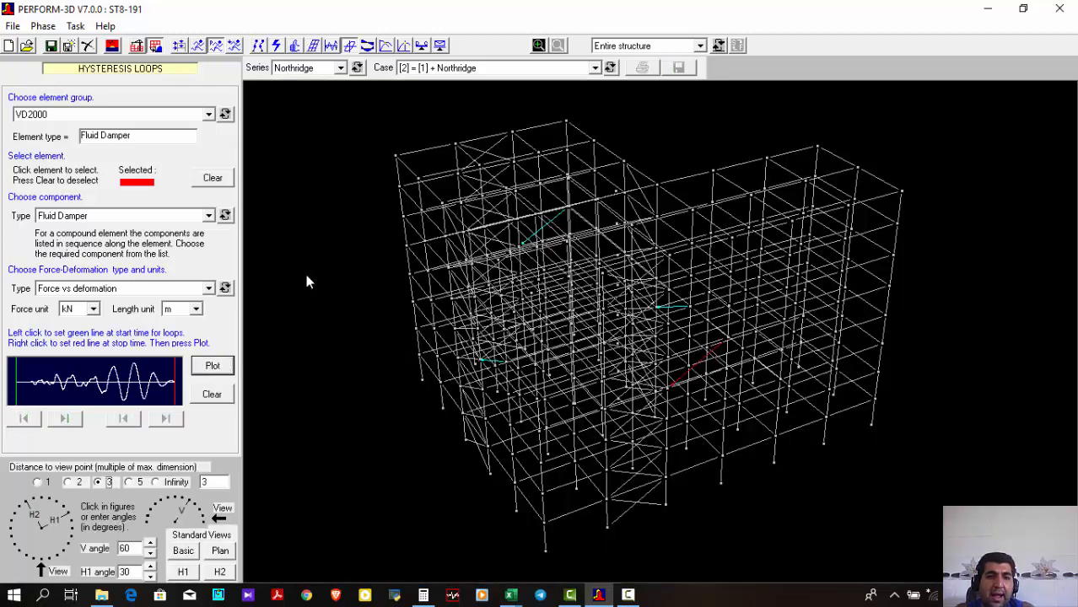
# View the force vs deformation loops of the two short, nearly horizontal dampers one after the other, closing each plot
pyautogui.click(671, 306)
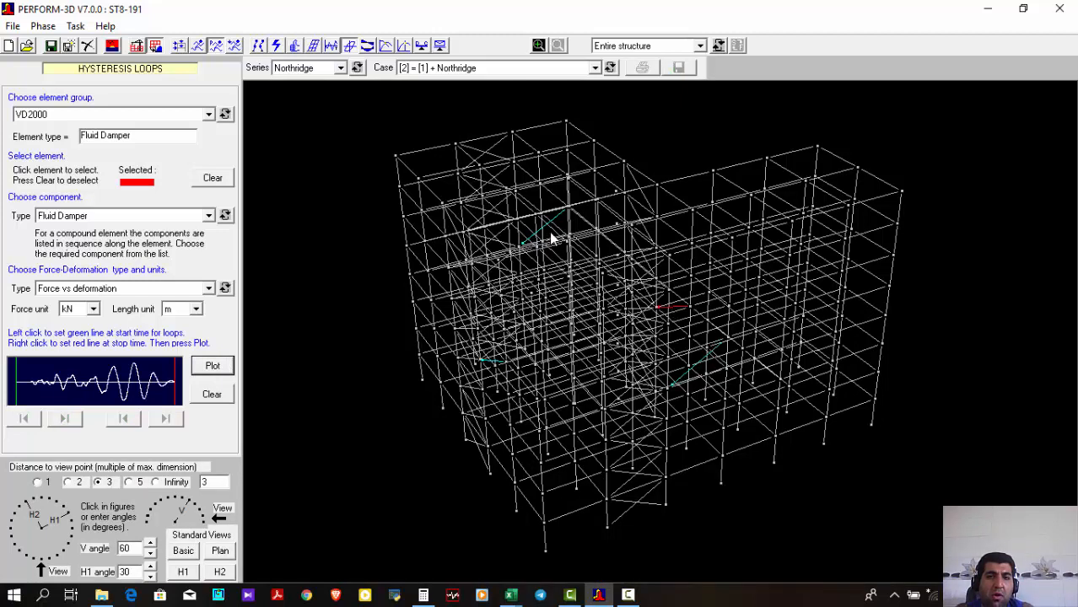
pyautogui.click(210, 365)
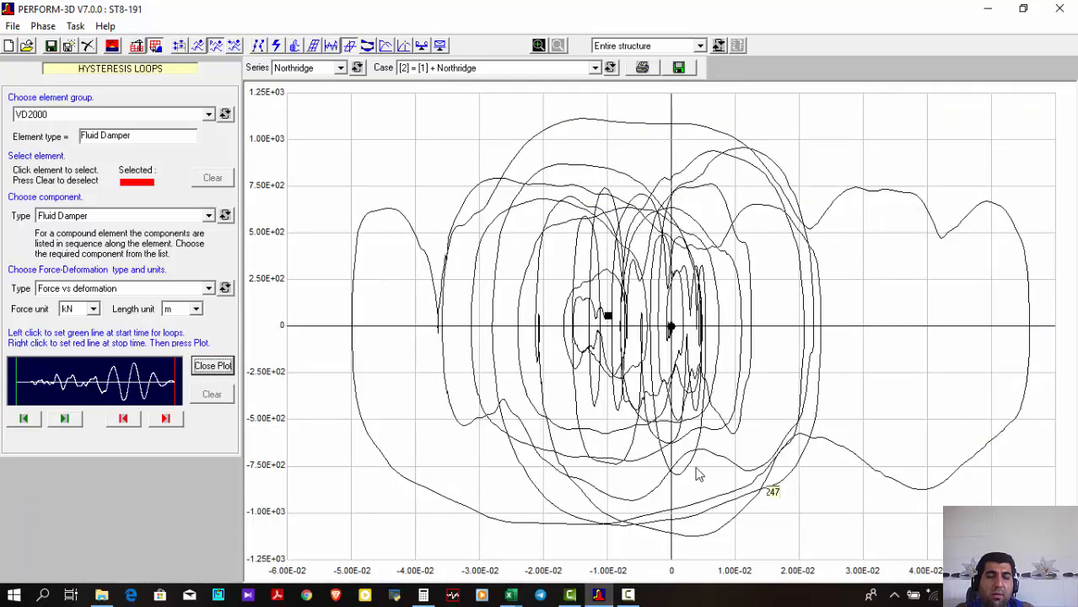
pyautogui.click(211, 368)
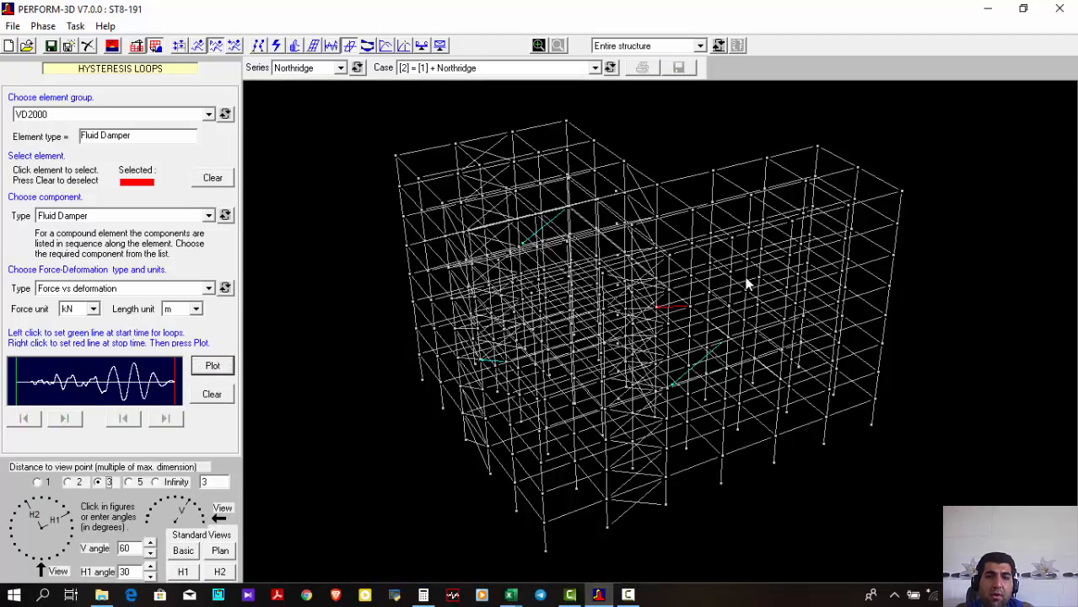
pyautogui.click(494, 363)
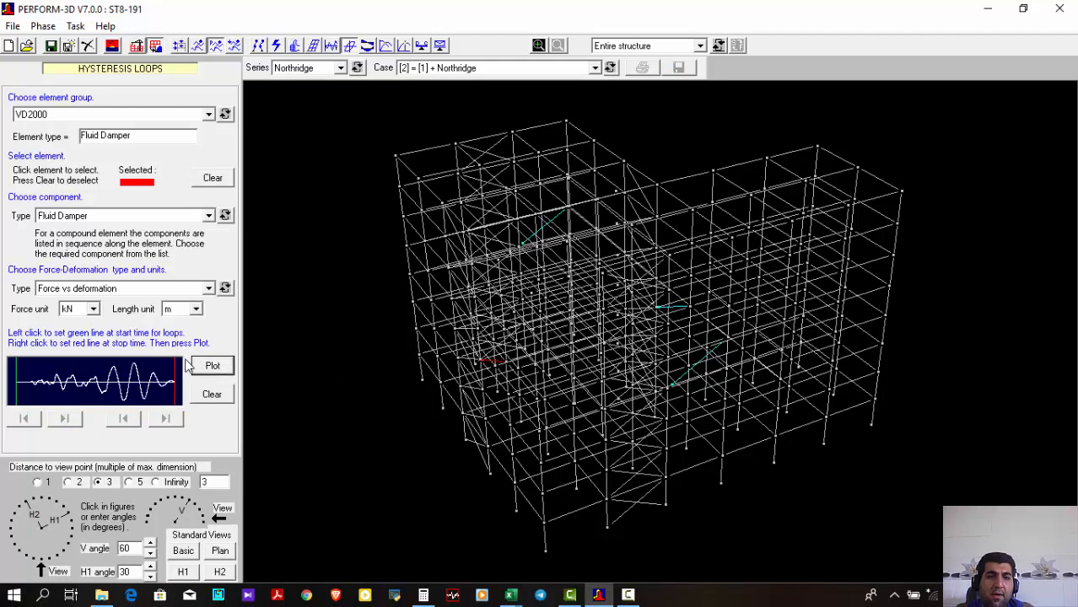
pyautogui.click(212, 368)
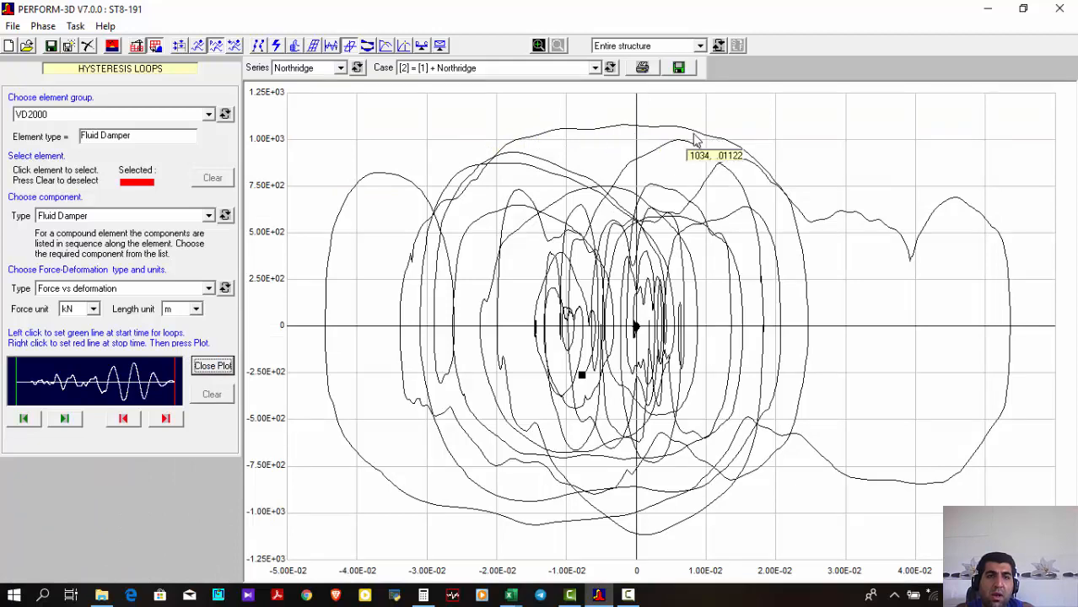
pyautogui.click(214, 367)
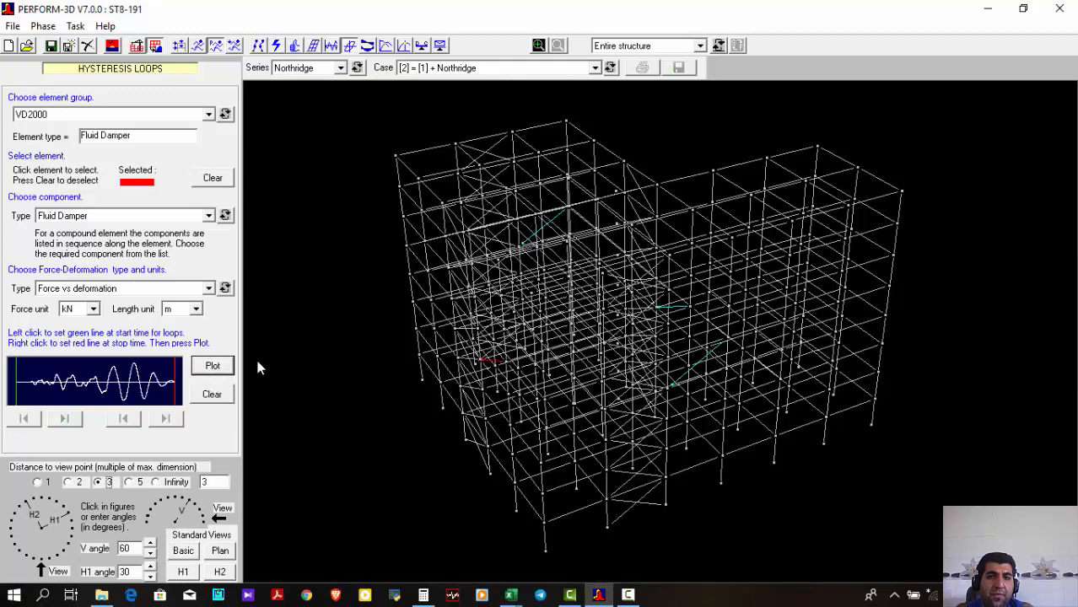
# View the force vs deformation loops of the upper diagonal damper, close the plot, and clear the damper selection
pyautogui.click(550, 224)
pyautogui.click(213, 364)
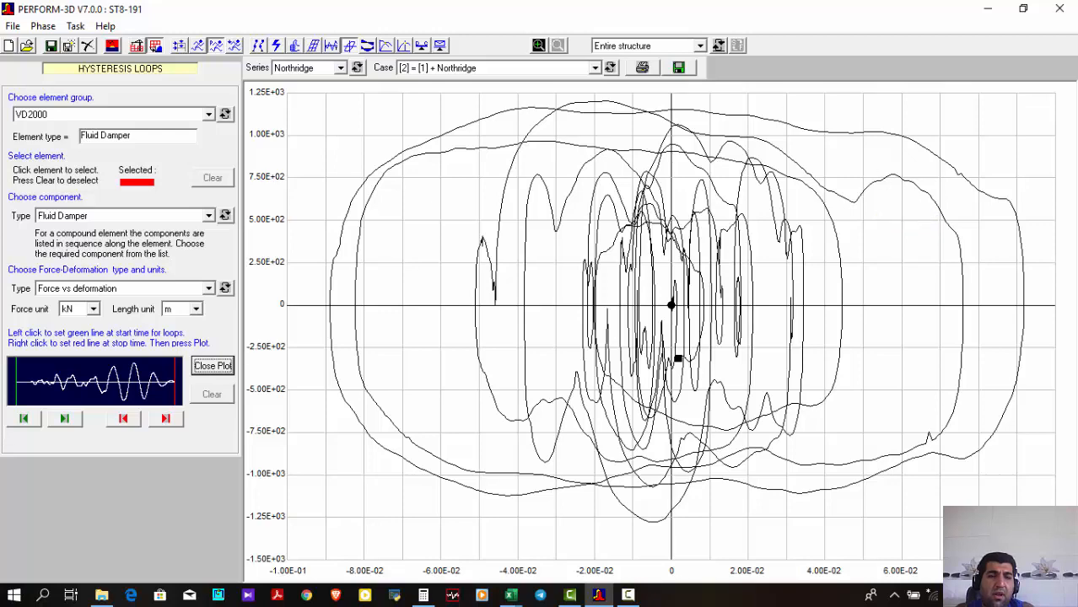
pyautogui.click(230, 364)
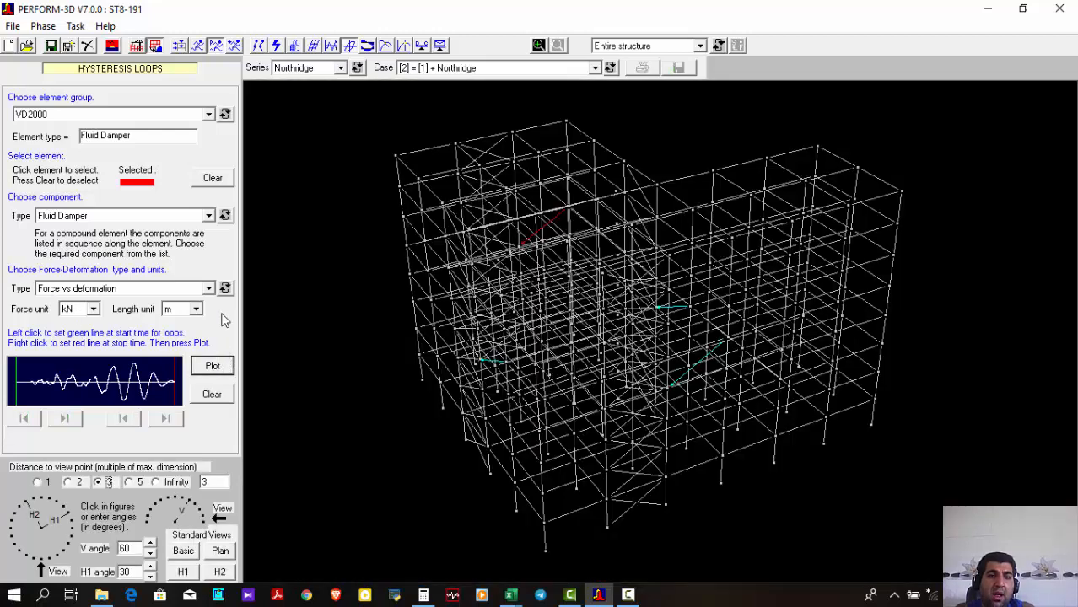
pyautogui.click(203, 394)
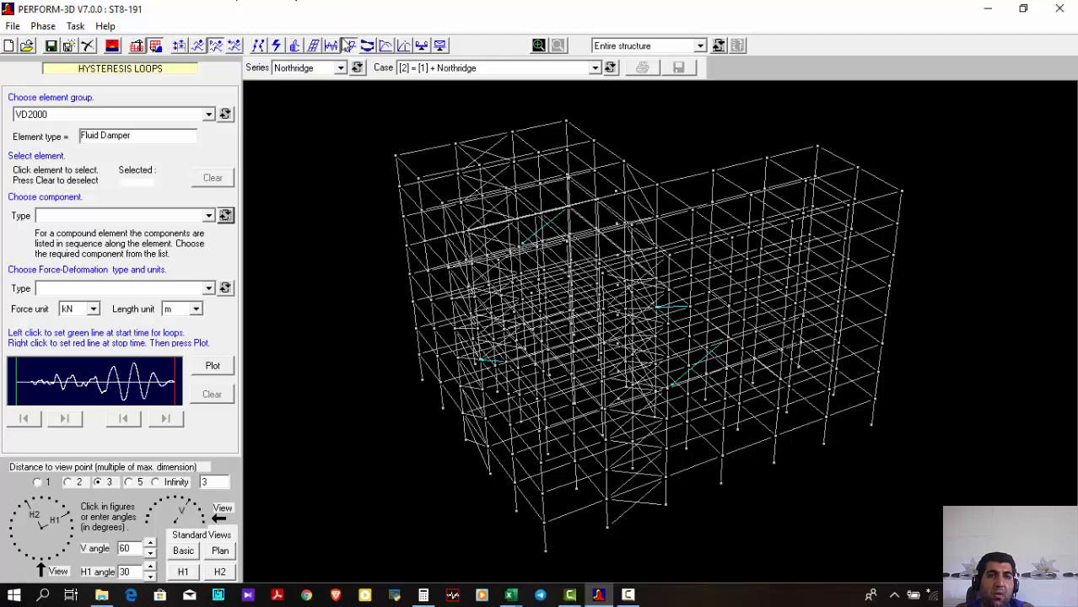
# Open the usage ratio graphs for the Northridge case and choose the limit state group LS-S
pyautogui.click(423, 47)
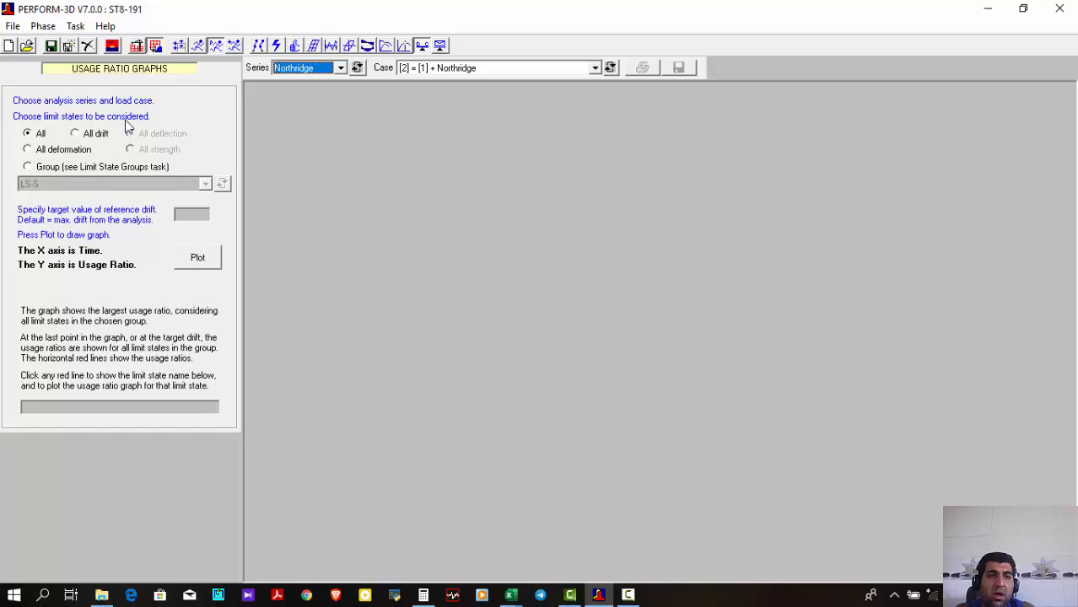
pyautogui.click(85, 168)
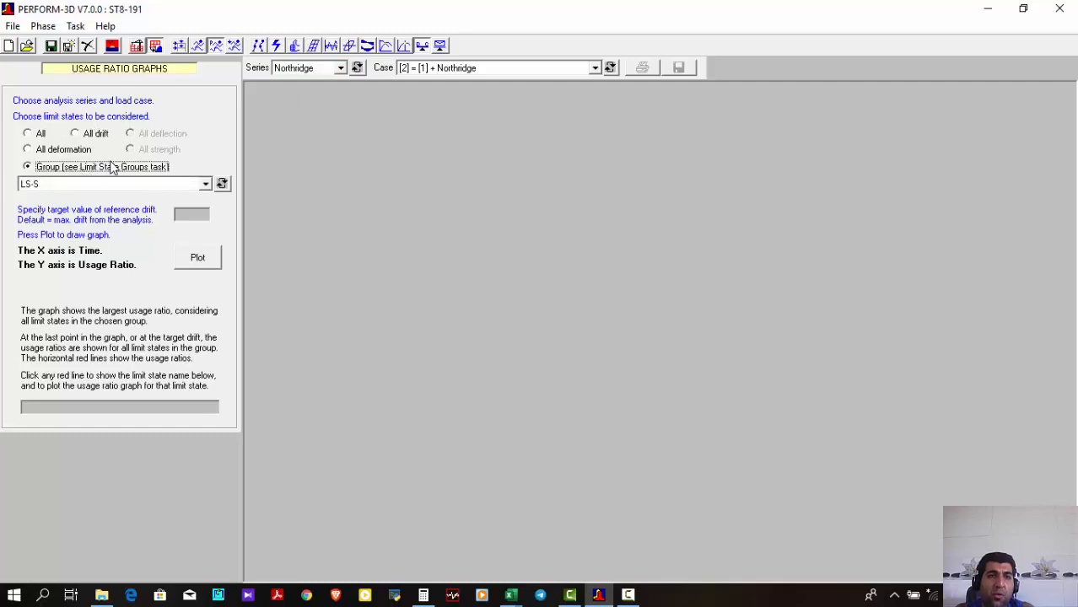
pyautogui.click(97, 184)
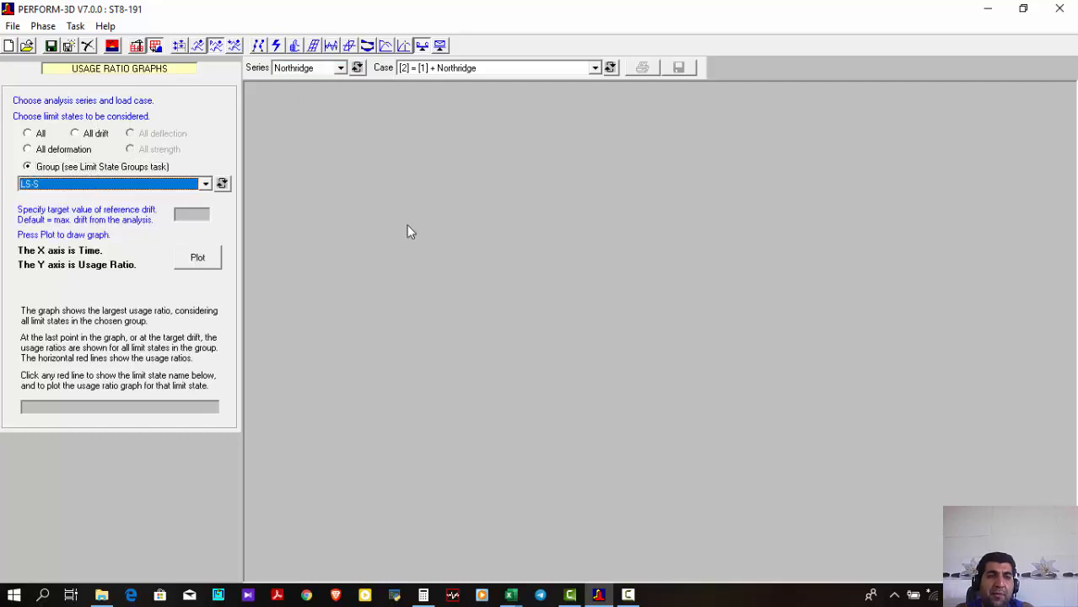
# Plot the LS-S usage ratio graph for Northridge, isolate the highest limit state's curve, close the plot, and choose all drift limit states
pyautogui.click(195, 265)
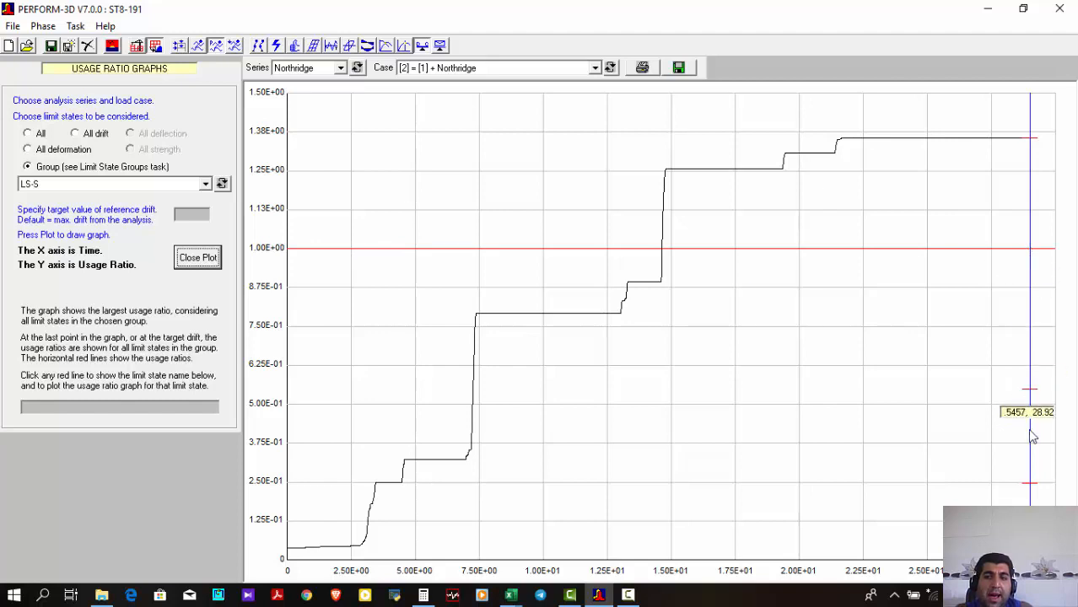
pyautogui.click(1031, 140)
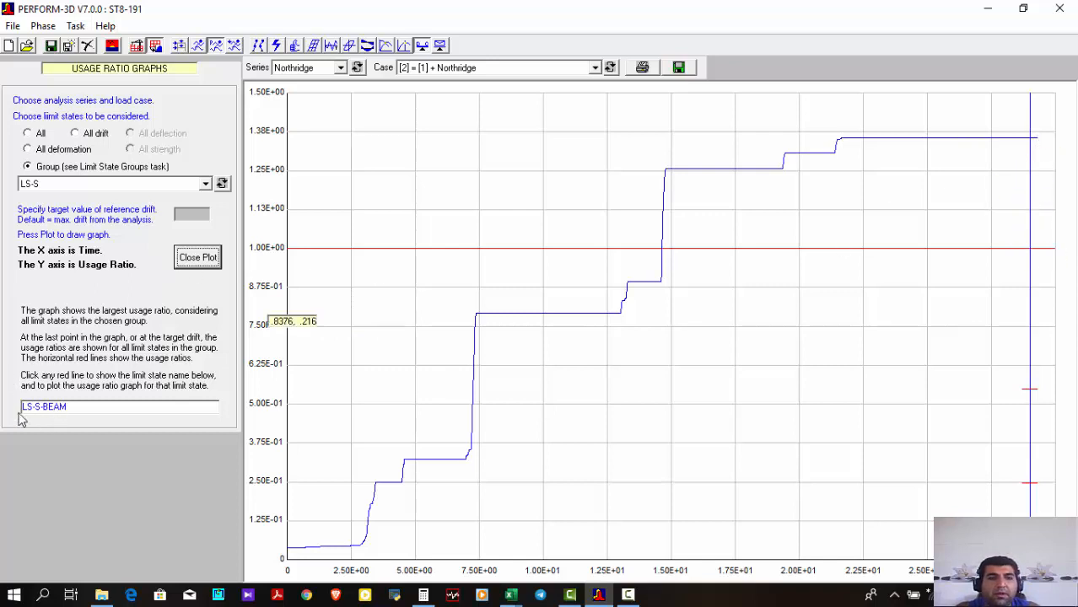
pyautogui.click(183, 261)
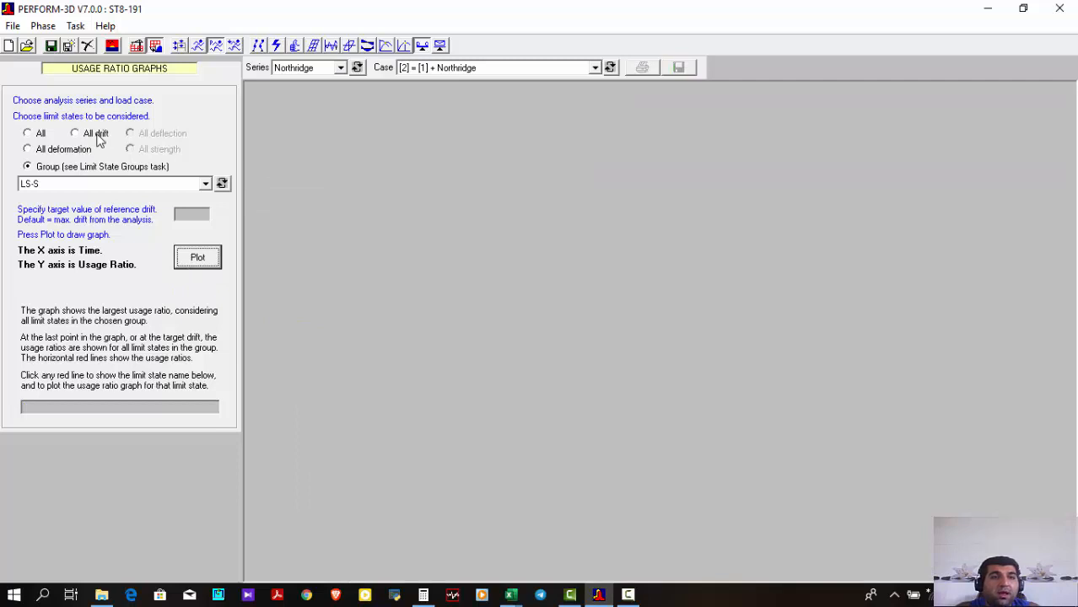
pyautogui.click(95, 135)
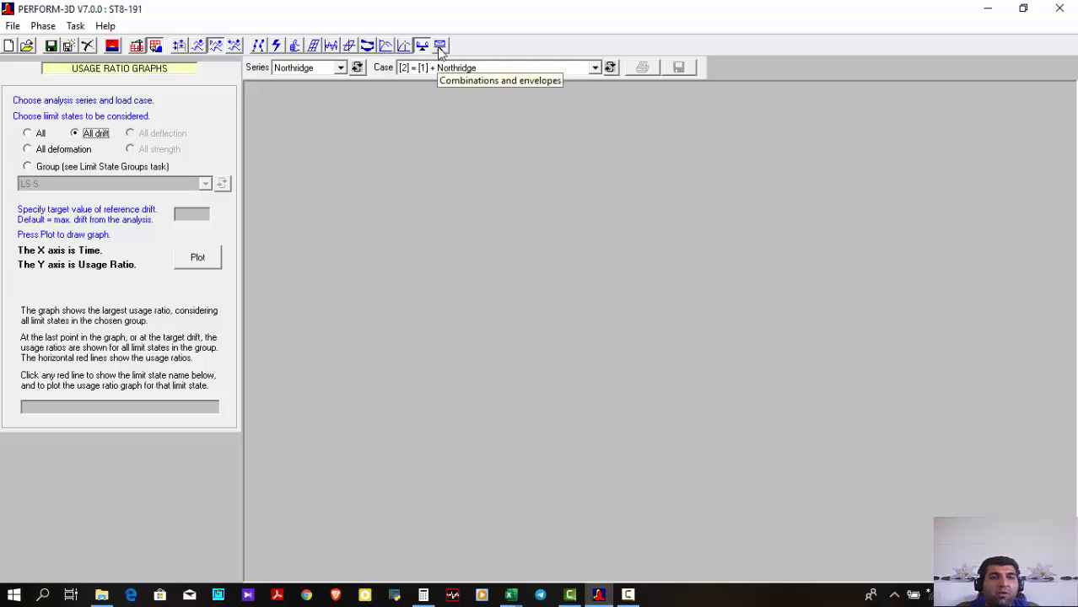
# Open the energy balance results and plot the inelastic dissipated energy contribution of the ElemSteelCol element group for Northridge
pyautogui.click(439, 47)
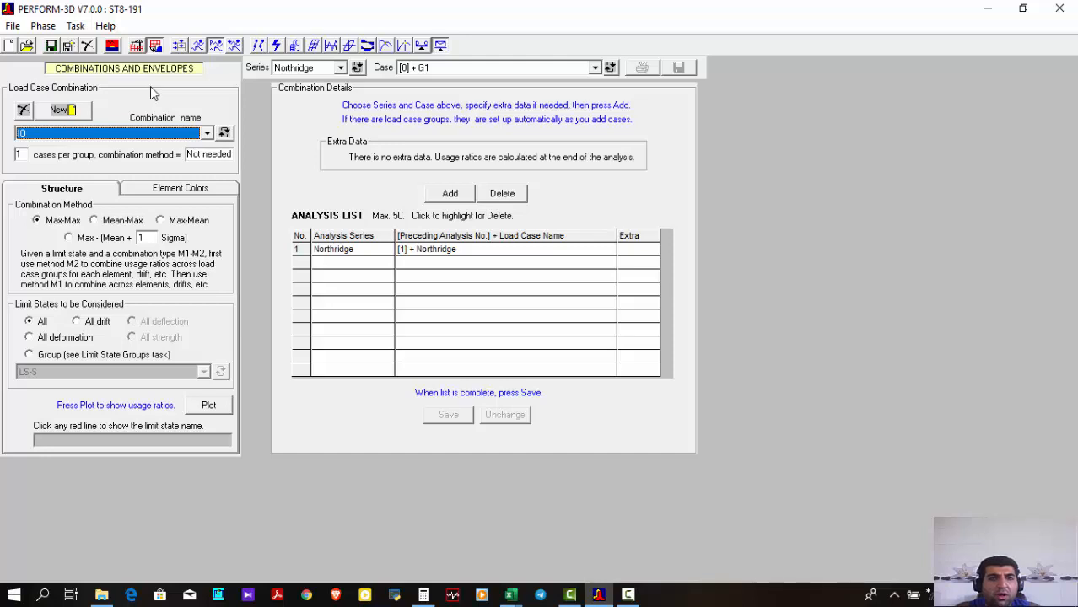
pyautogui.click(278, 46)
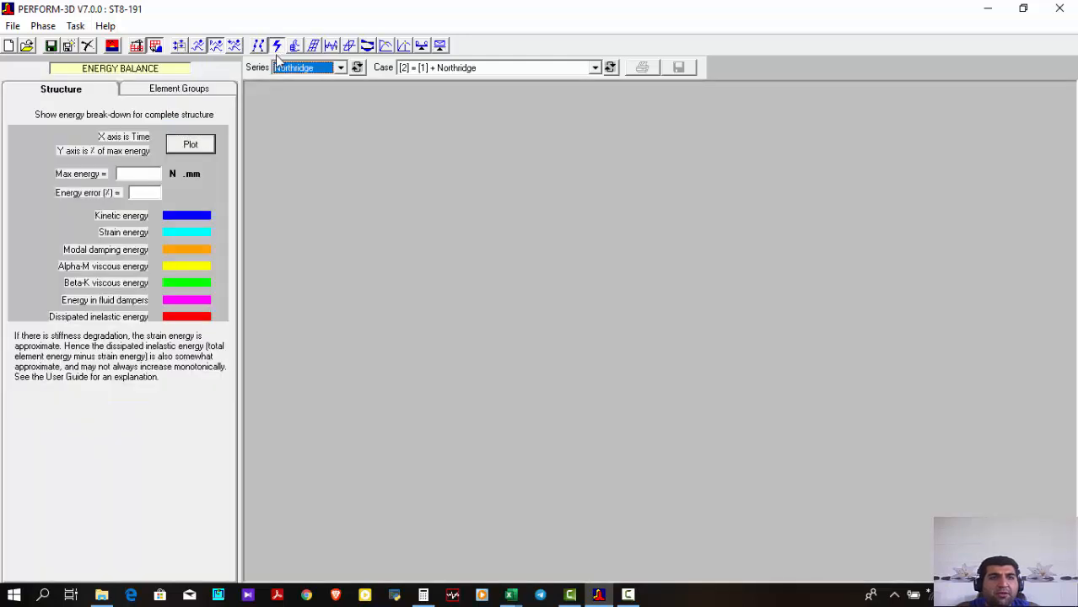
pyautogui.click(201, 91)
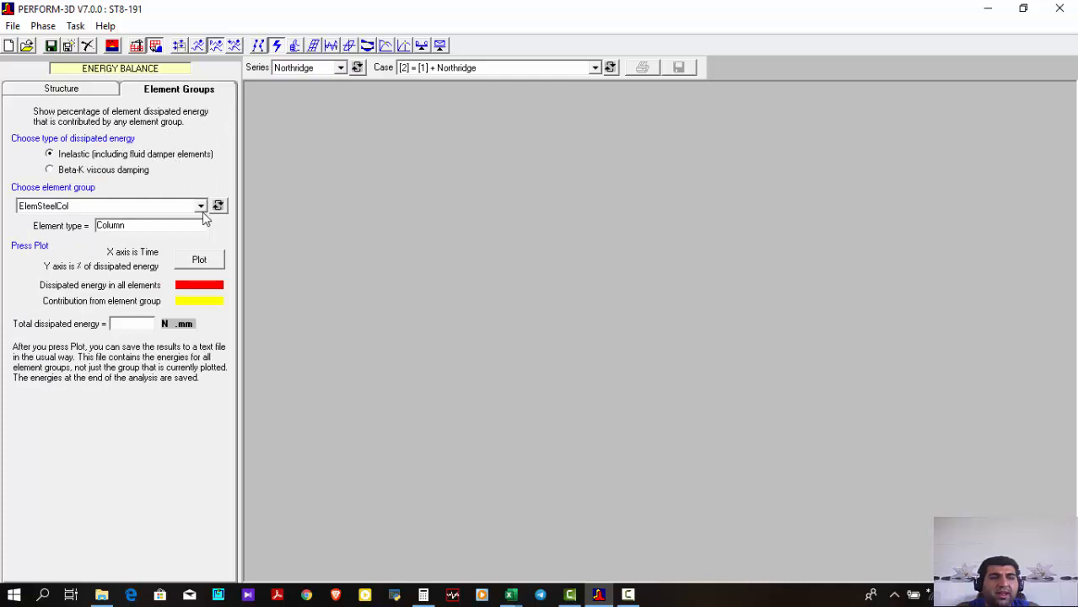
pyautogui.click(196, 263)
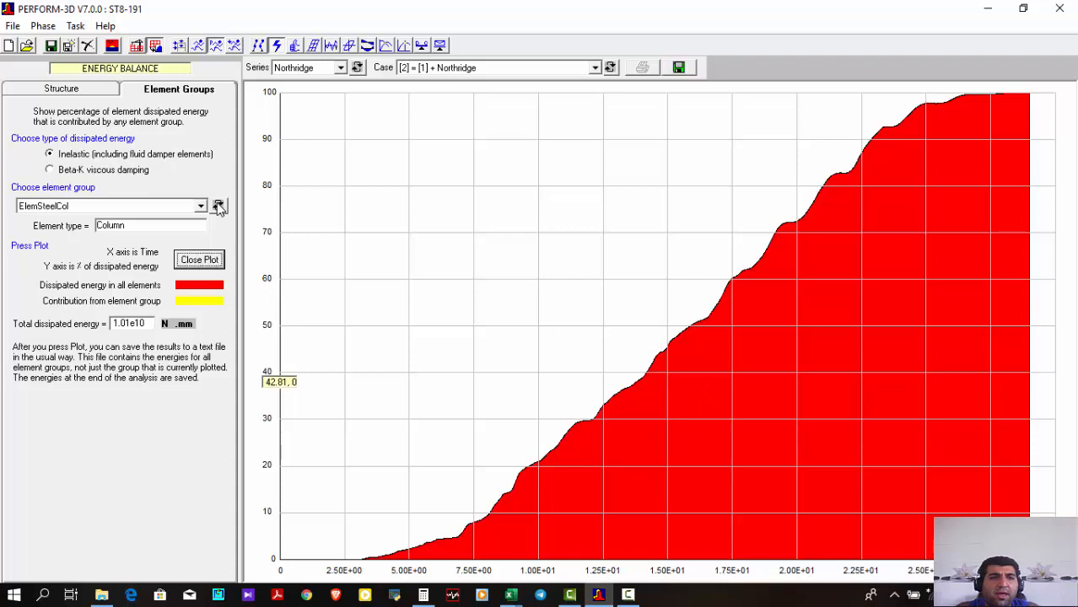
# Plot the inelastic energy contribution of the ElemSteelBeam element group, then close the plot
pyautogui.click(199, 207)
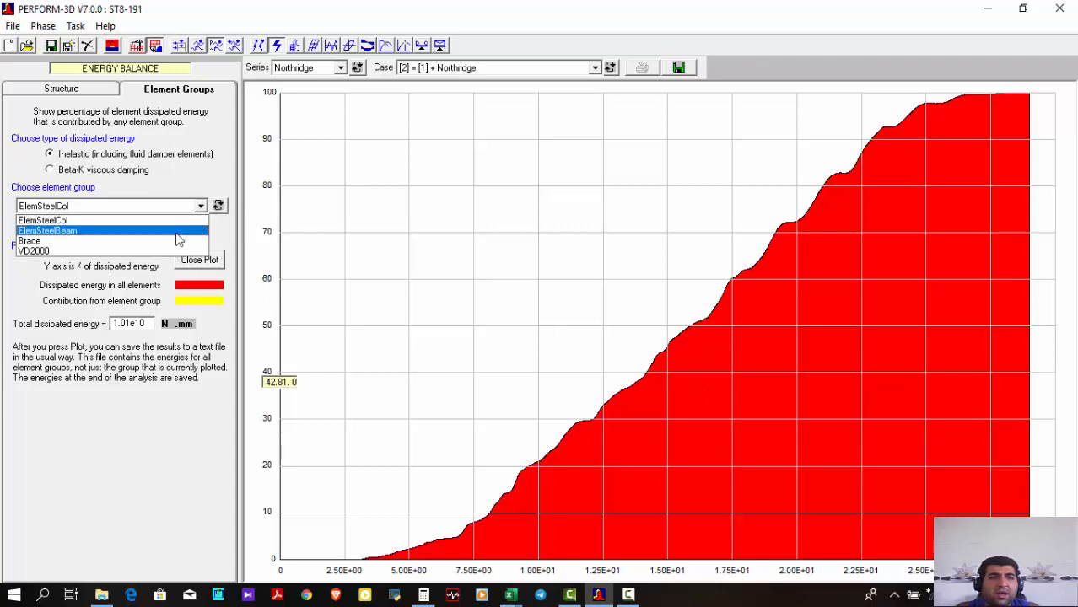
pyautogui.click(176, 232)
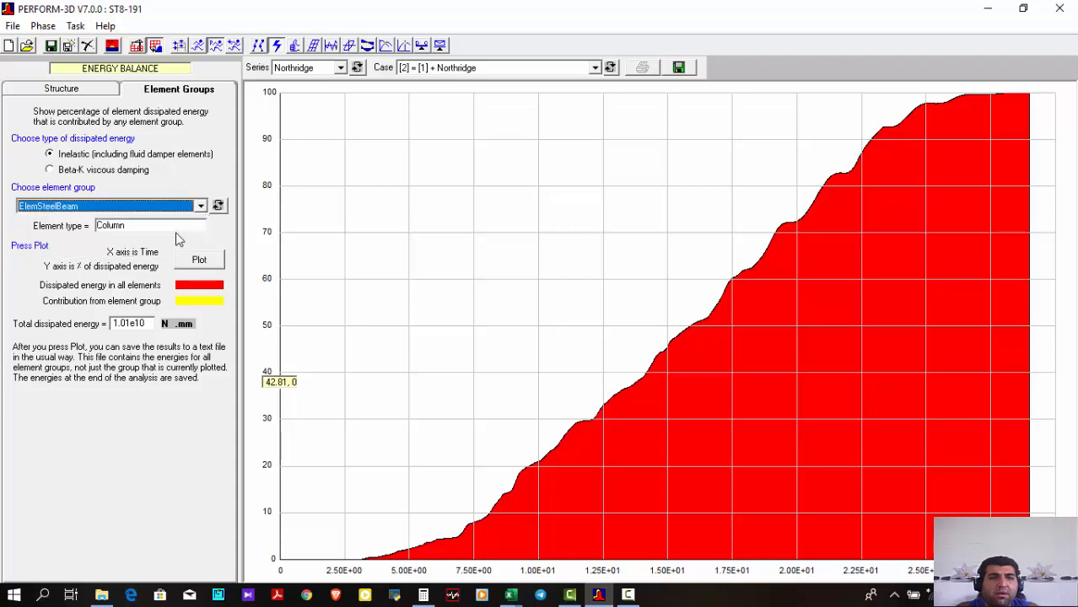
pyautogui.click(199, 260)
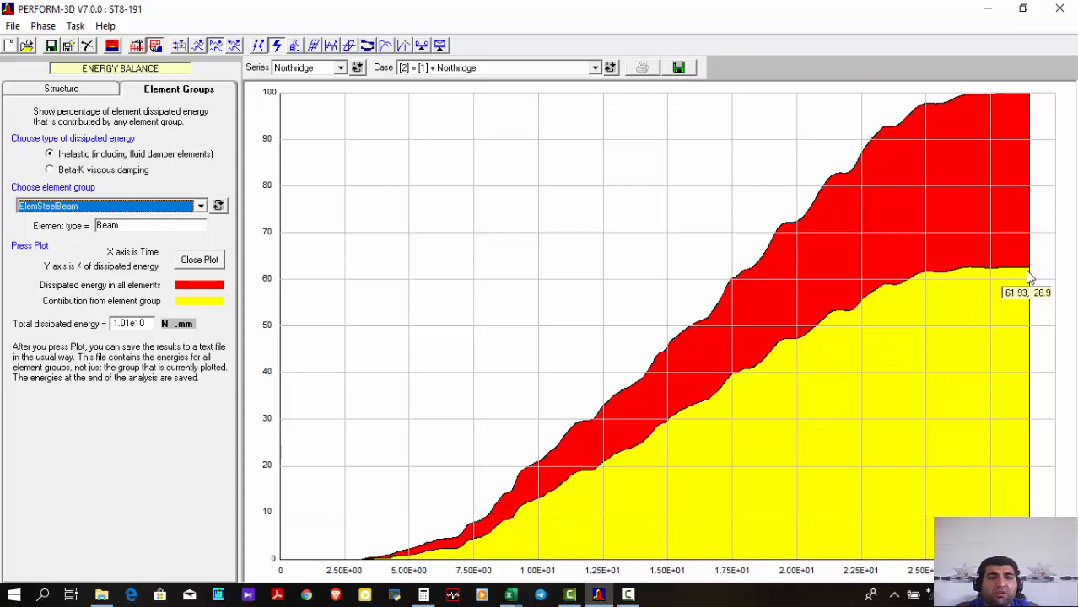
pyautogui.click(207, 262)
# Plot the inelastic energy contribution of the Brace element group and close the plot
pyautogui.click(190, 211)
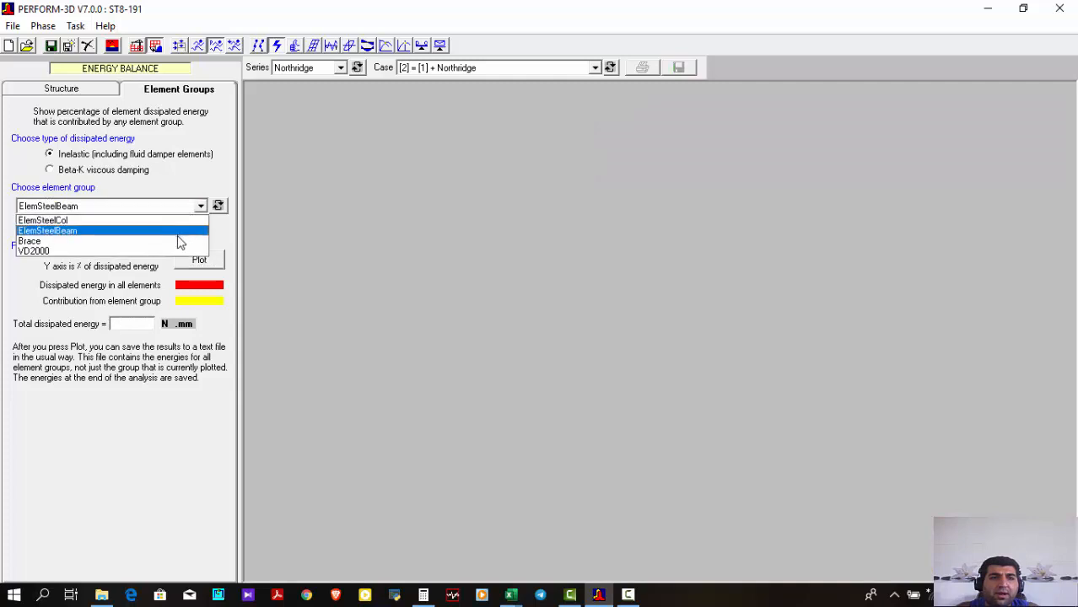
pyautogui.click(171, 242)
pyautogui.click(219, 260)
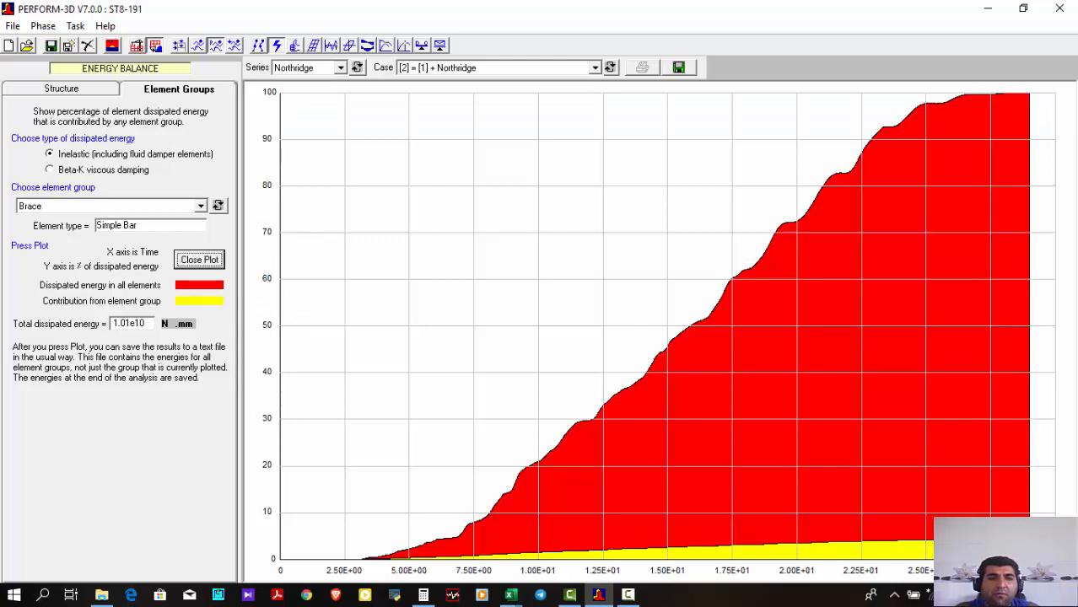
pyautogui.click(199, 260)
# Plot the energy contribution of the VD2000 fluid damper group, inspect its final share, and close the plot
pyautogui.click(181, 208)
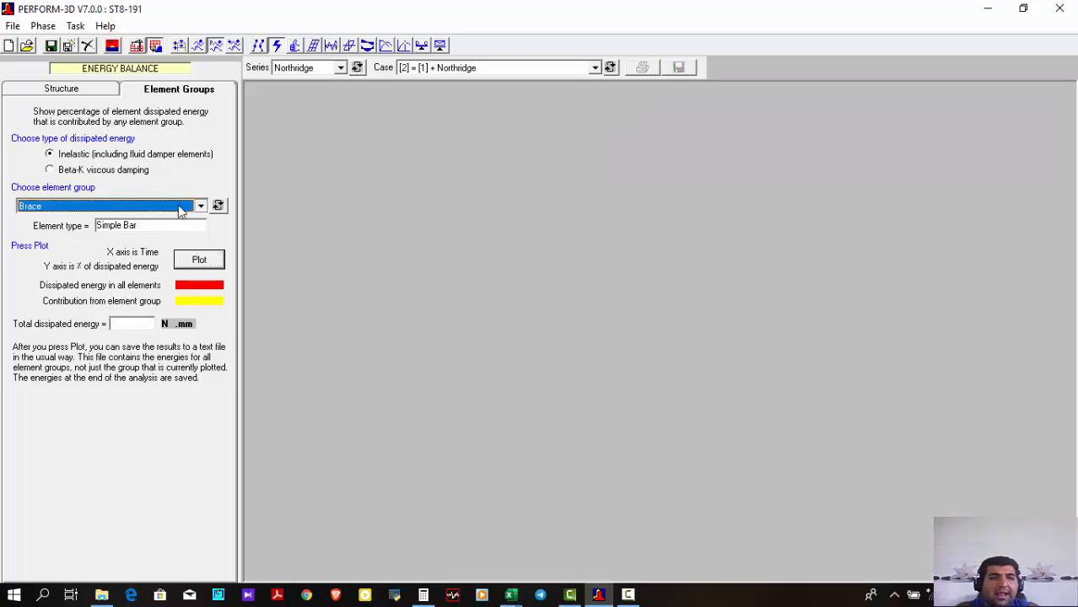
pyautogui.click(34, 251)
pyautogui.click(200, 263)
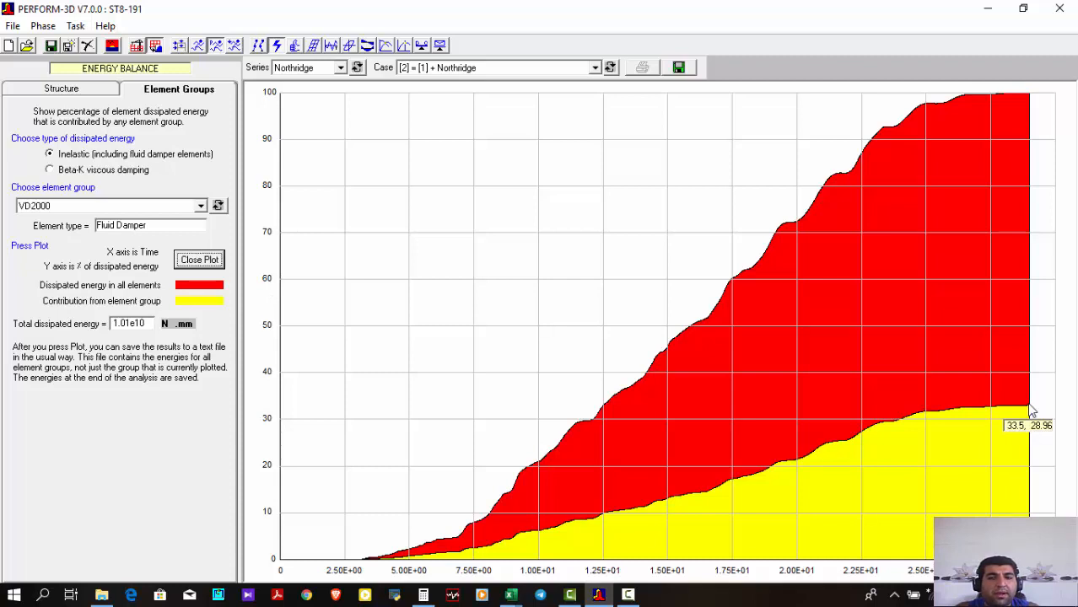
pyautogui.click(195, 261)
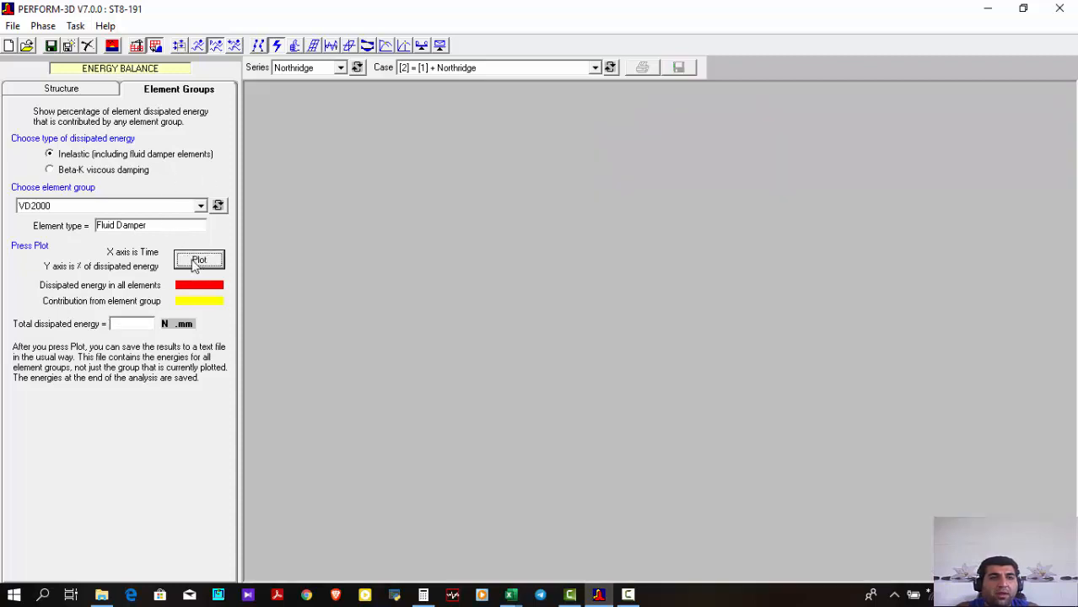
# Plot the energy breakdown for the complete structure and inspect the dissipated inelastic energy share at the end of the record
pyautogui.click(76, 91)
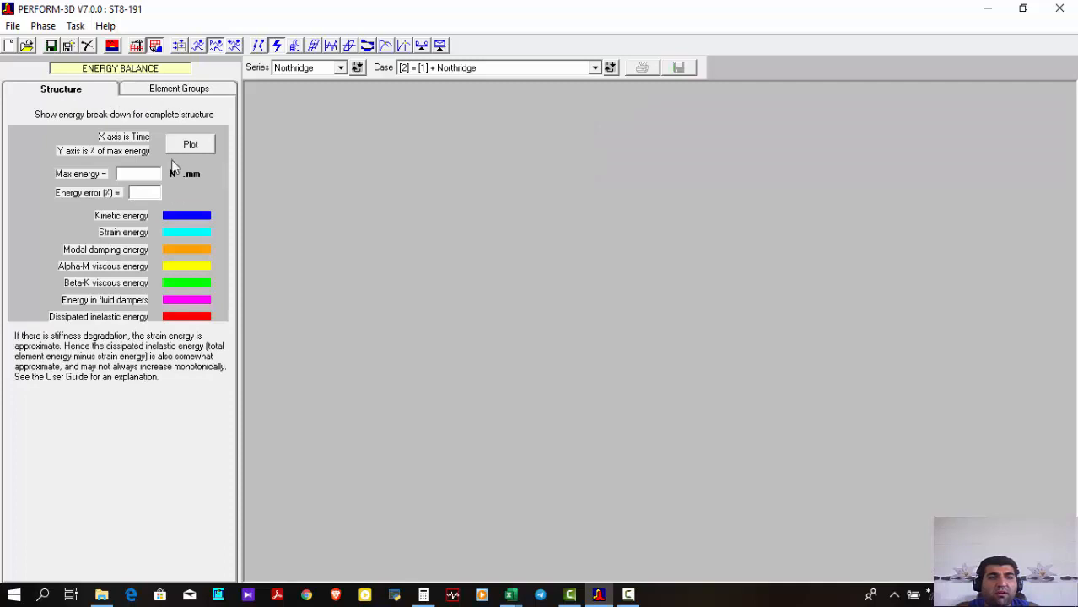
pyautogui.click(190, 145)
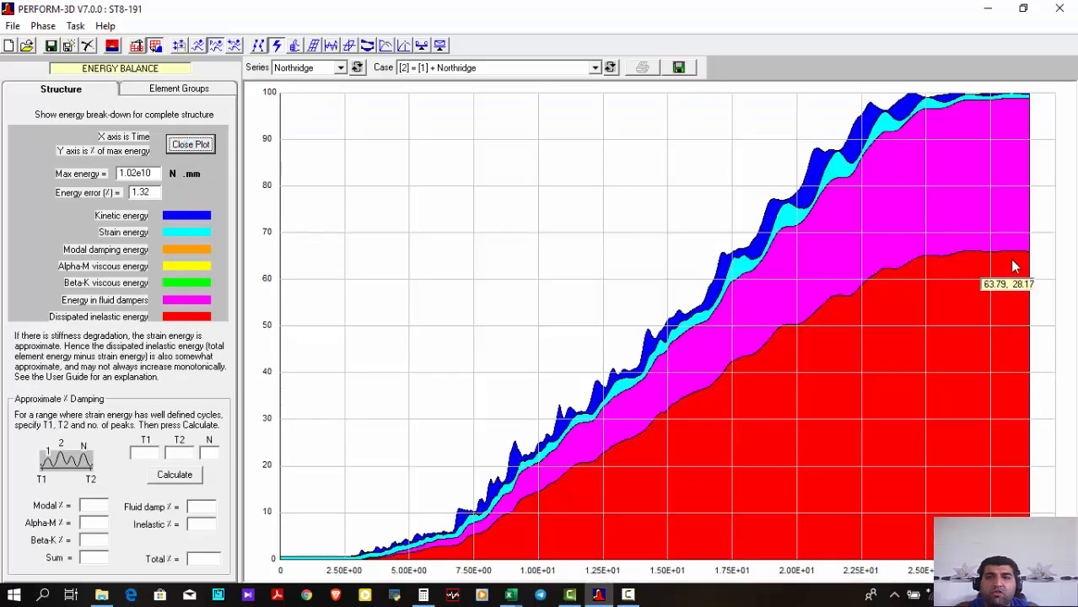
pyautogui.moveTo(1029, 258)
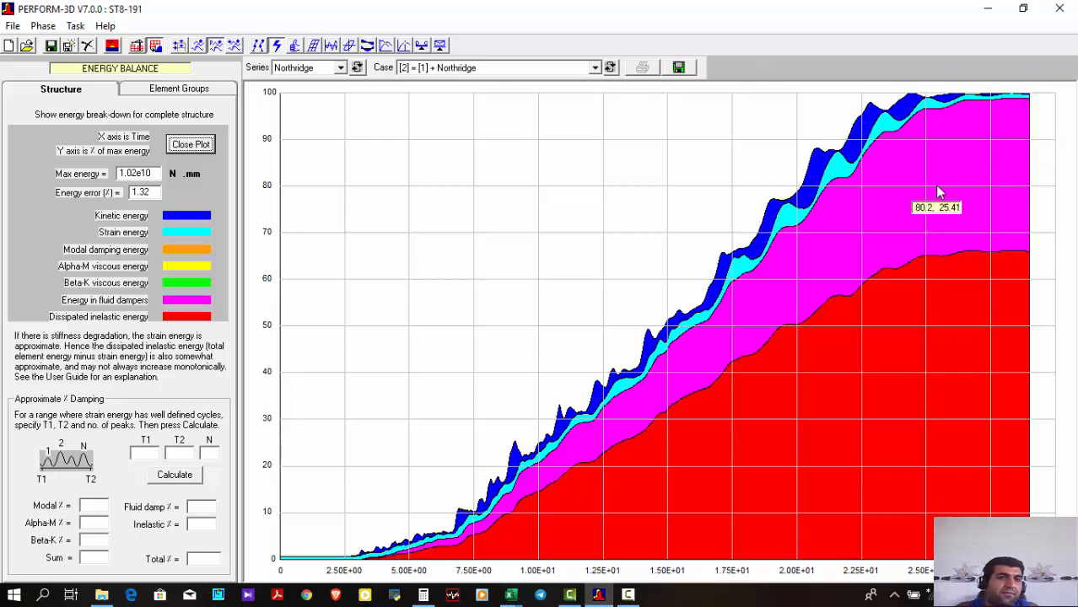
# Open the combinations and envelopes task, choose the Turkey analysis series, and select the existing load case combination LS
pyautogui.click(440, 46)
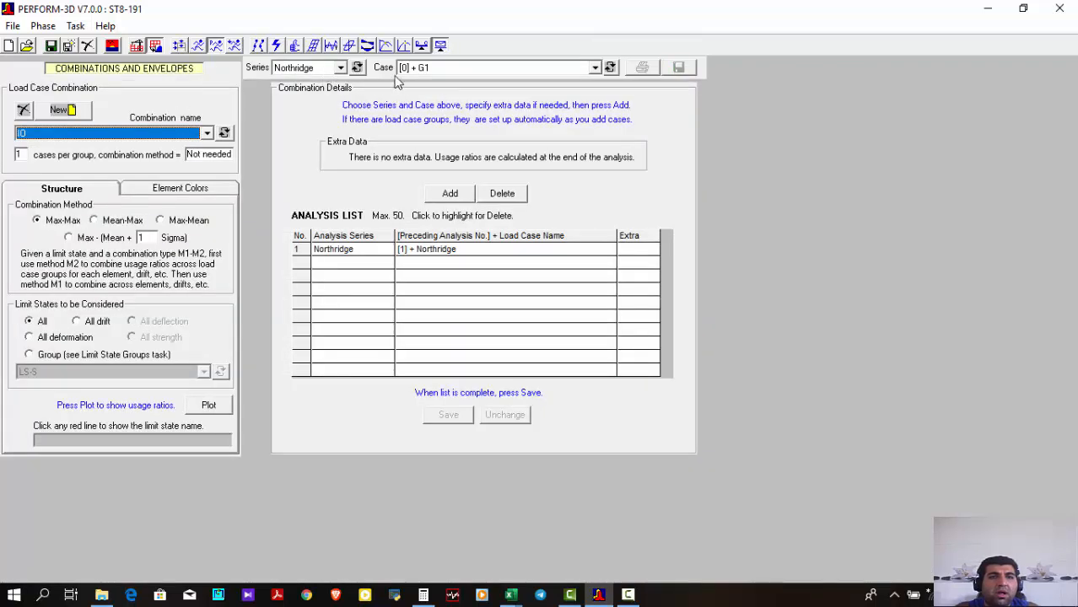
pyautogui.click(289, 69)
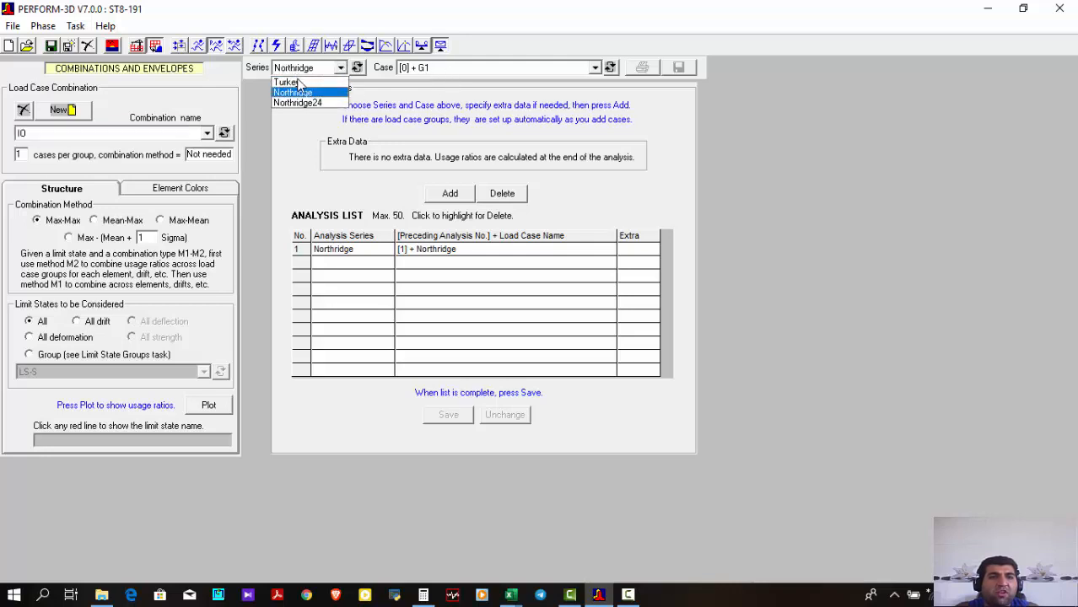
pyautogui.click(299, 79)
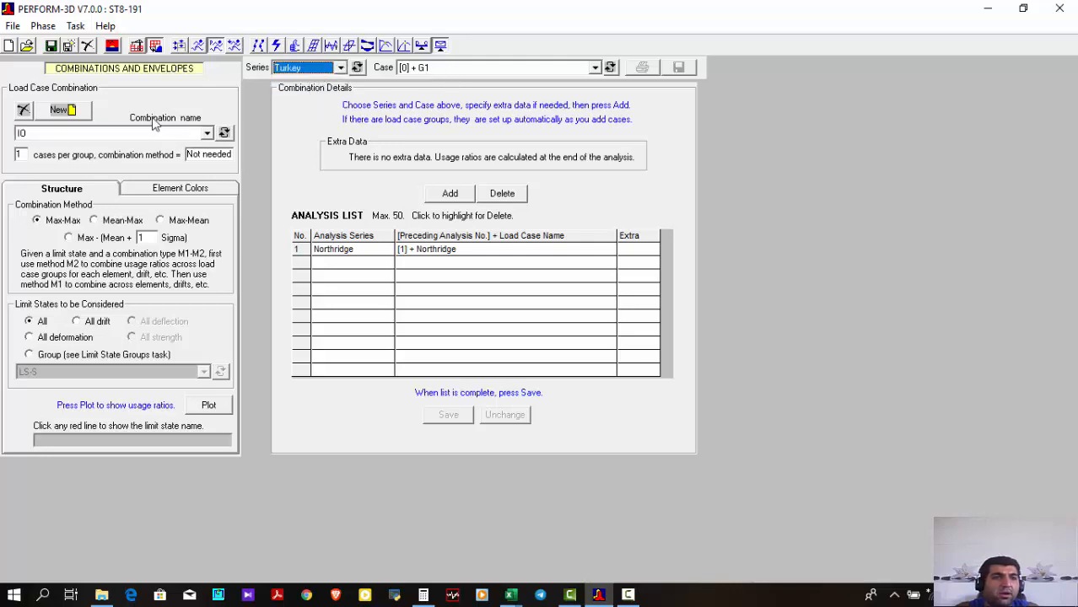
pyautogui.click(105, 133)
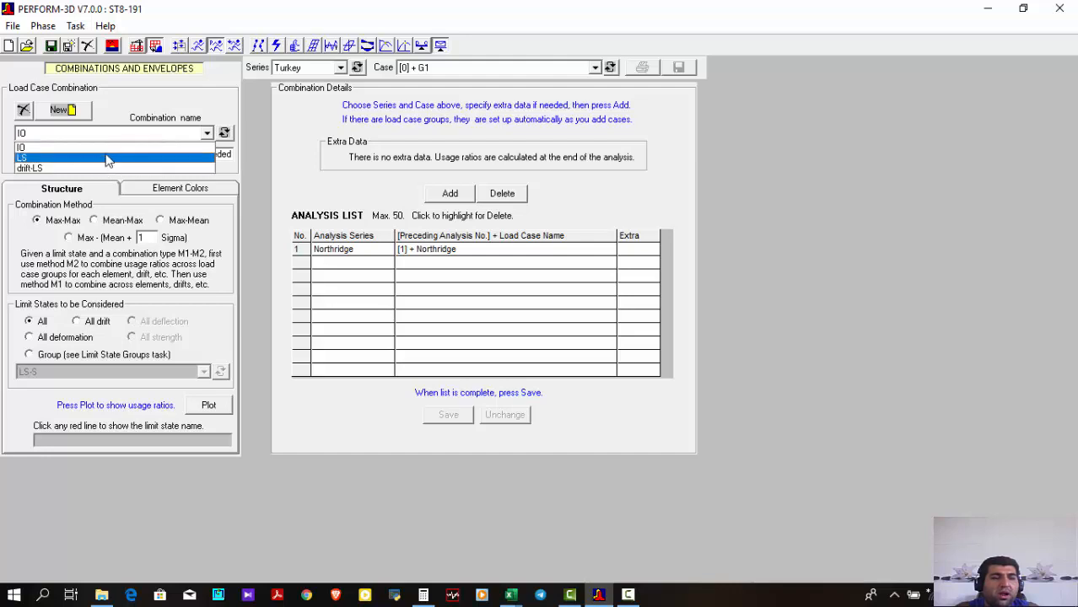
pyautogui.click(107, 158)
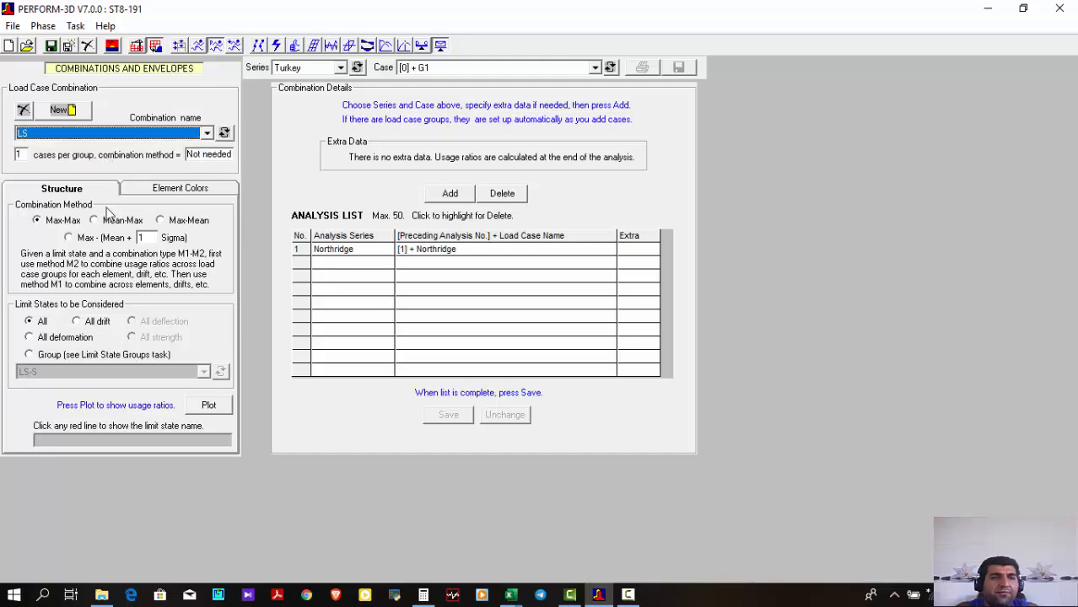
pyautogui.click(159, 135)
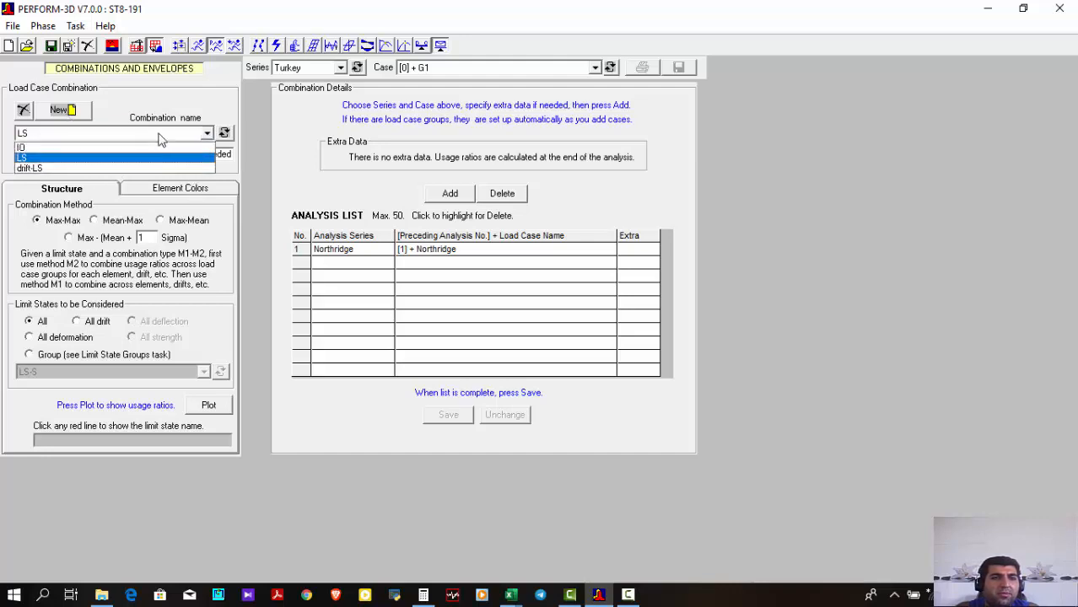
pyautogui.click(165, 139)
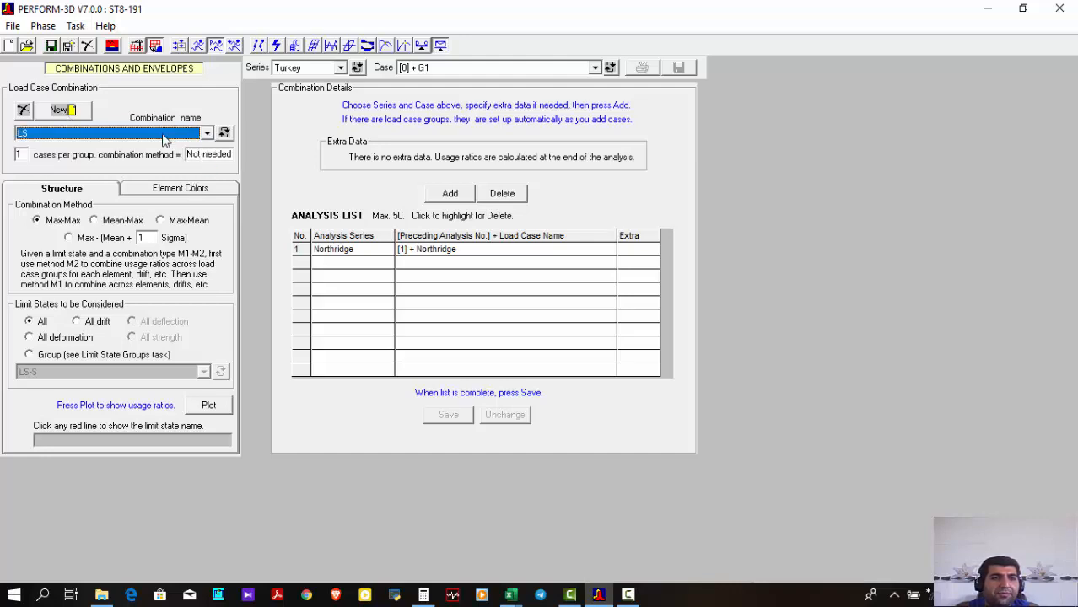
# Create a load case combination named CP with 1 load case per group and use the Max-Max combination method
pyautogui.click(85, 111)
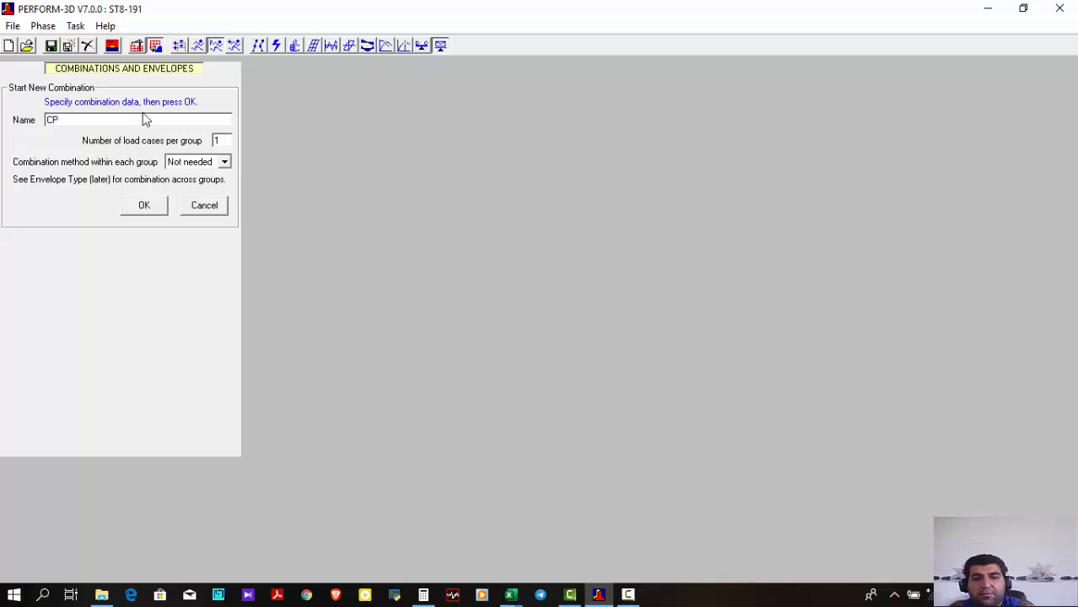
pyautogui.click(145, 206)
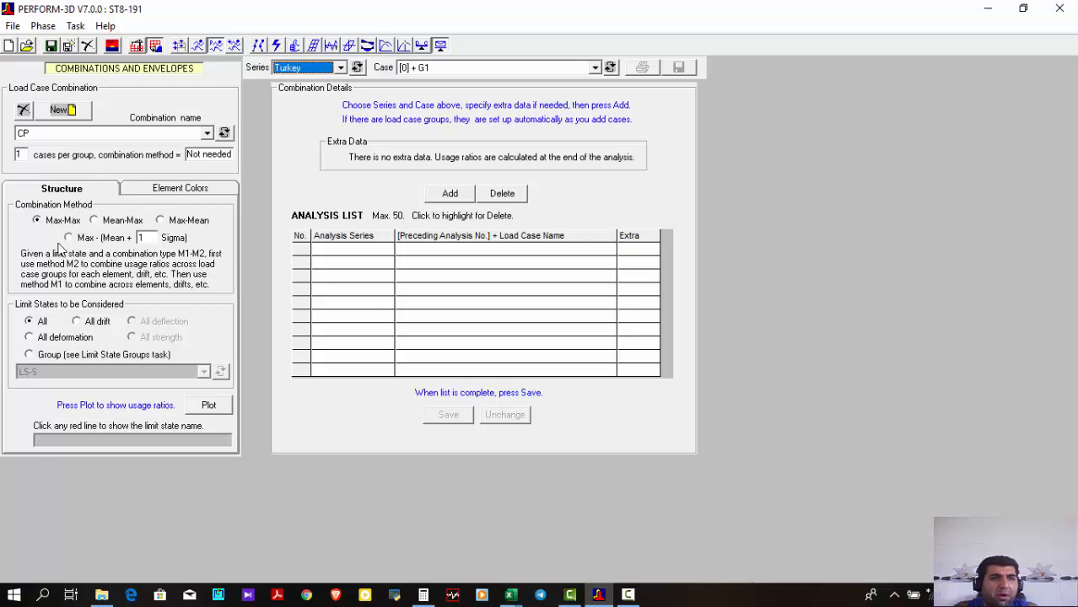
pyautogui.click(119, 222)
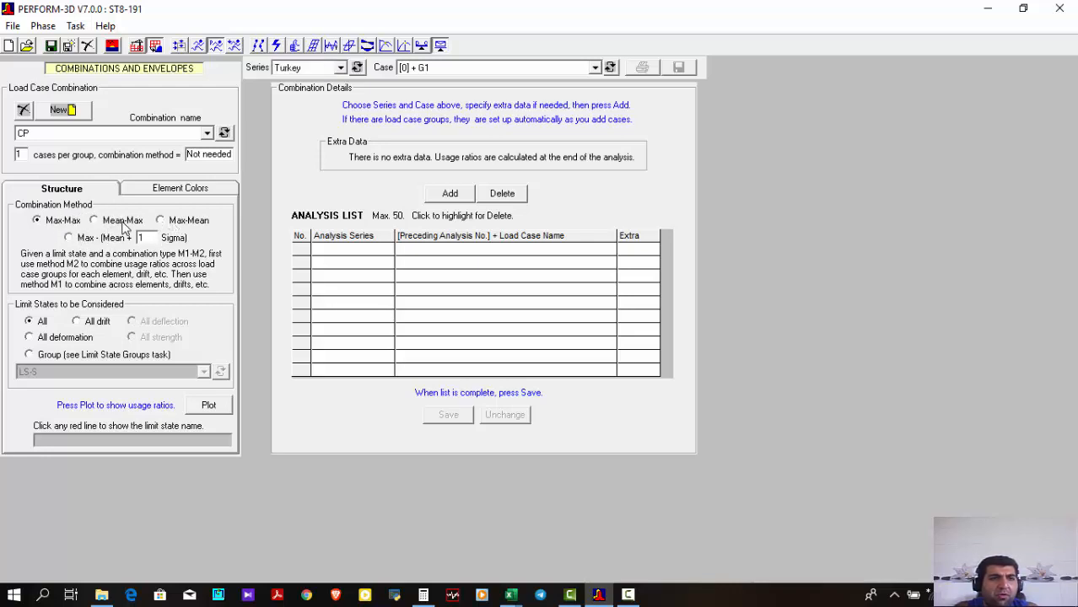
pyautogui.click(188, 222)
pyautogui.click(90, 220)
pyautogui.click(42, 225)
# For combination CP, consider the limit state group LS-S and choose the Turkey series with case [1] + Turkey
pyautogui.click(68, 355)
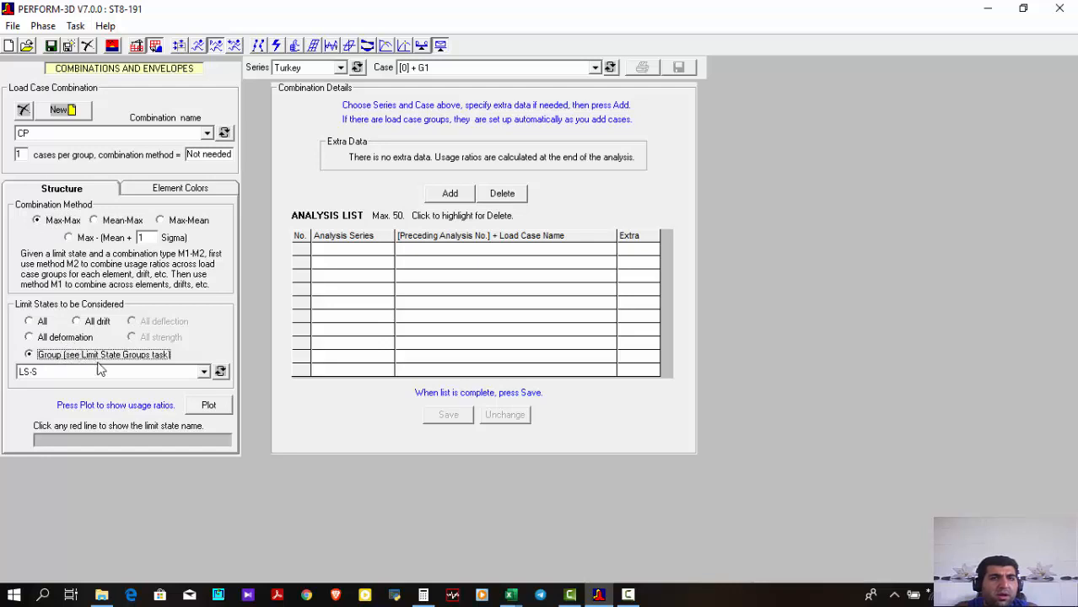
pyautogui.click(320, 71)
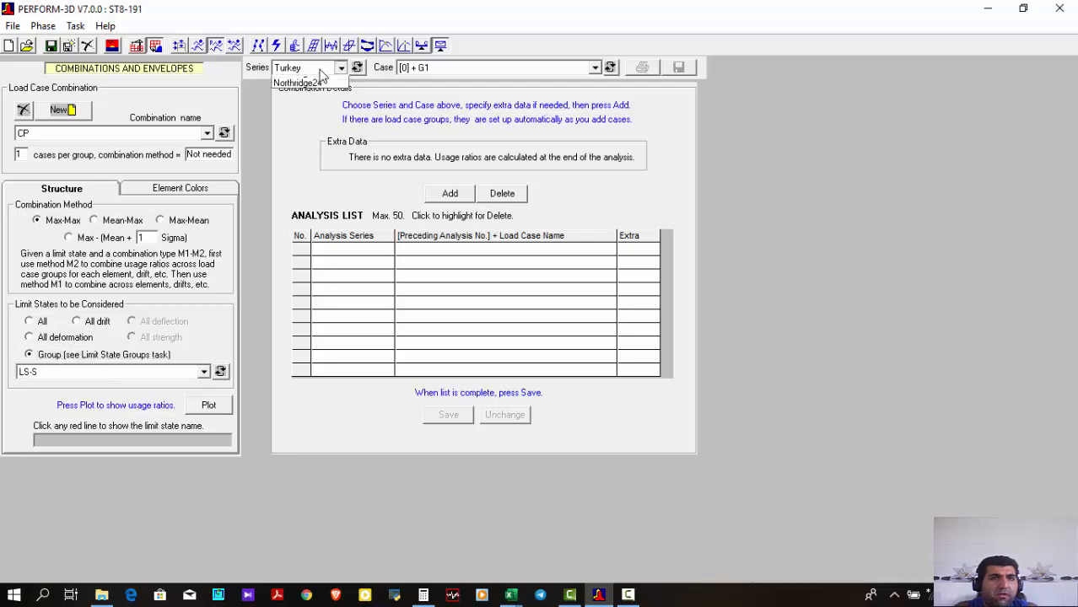
pyautogui.click(319, 78)
pyautogui.click(454, 70)
pyautogui.click(442, 91)
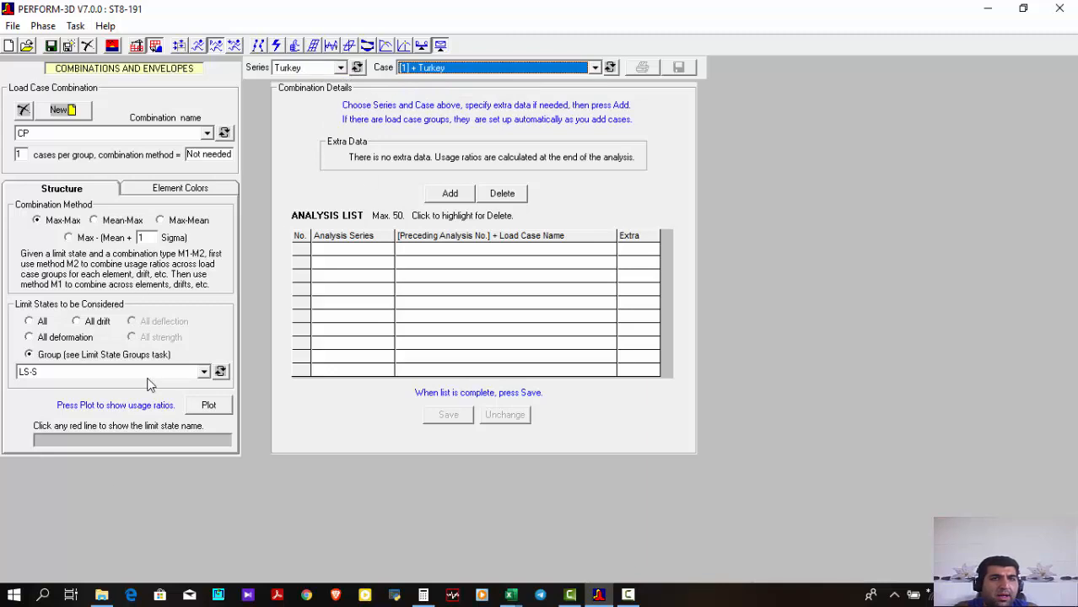
pyautogui.click(213, 191)
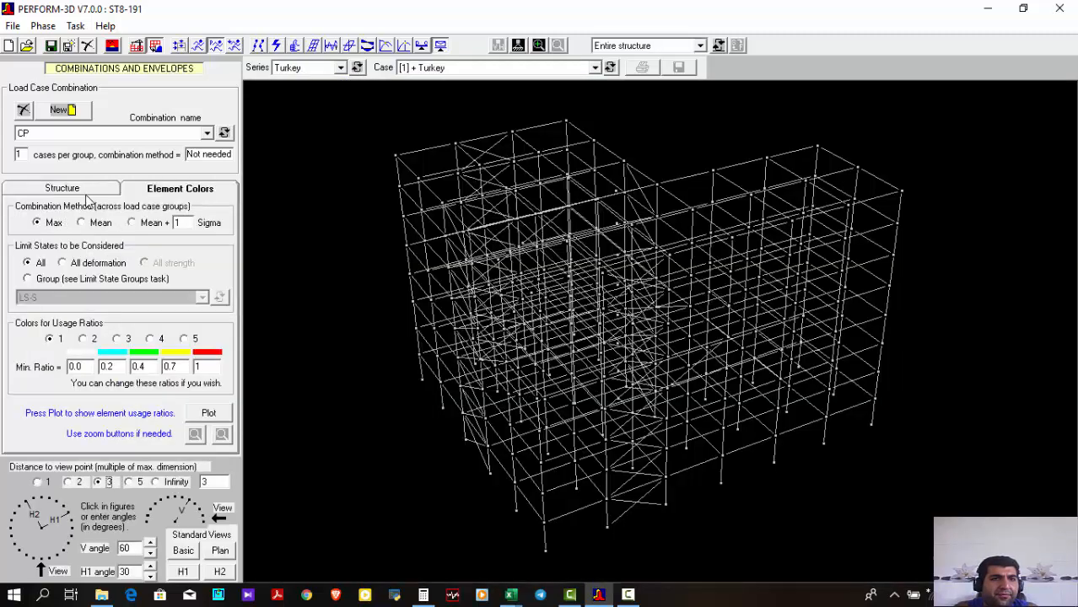
pyautogui.click(85, 192)
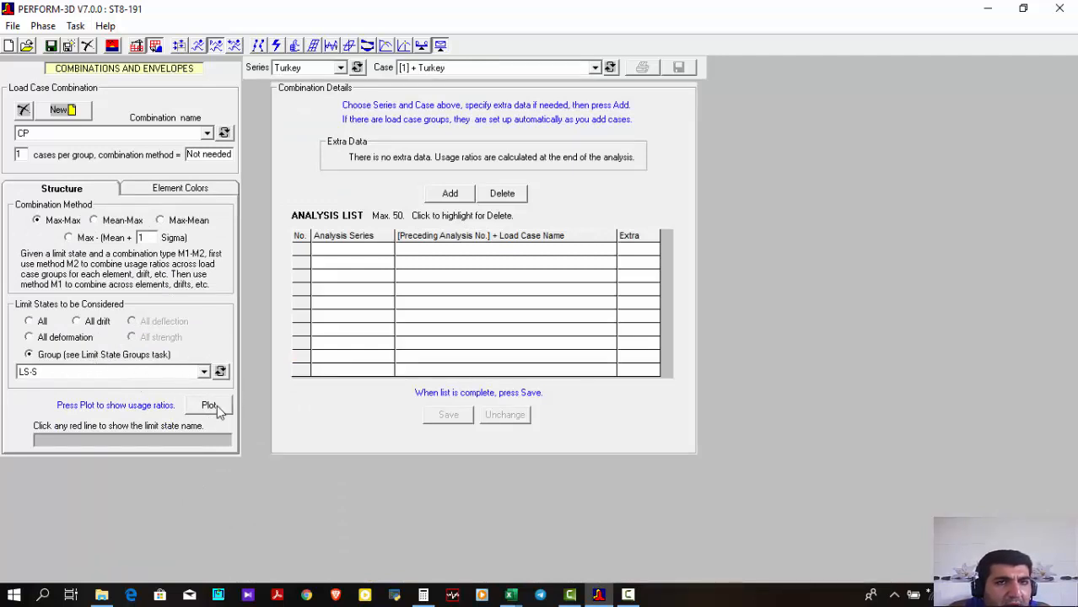
# Add the cases [1] + Turkey and [1] + Northridge to combination CP's analysis list and save the list
pyautogui.click(449, 195)
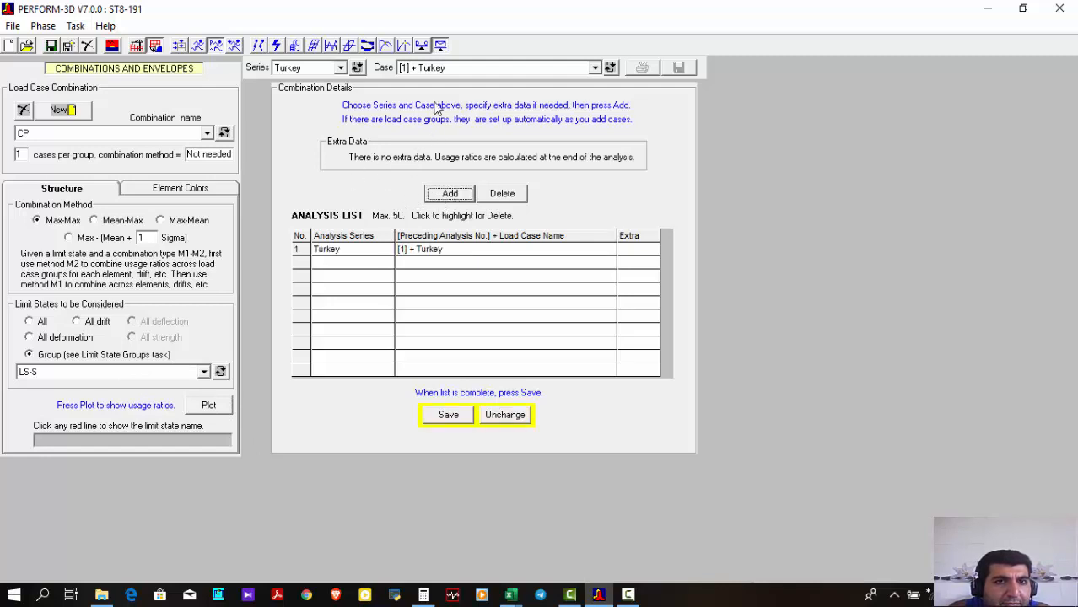
pyautogui.click(340, 69)
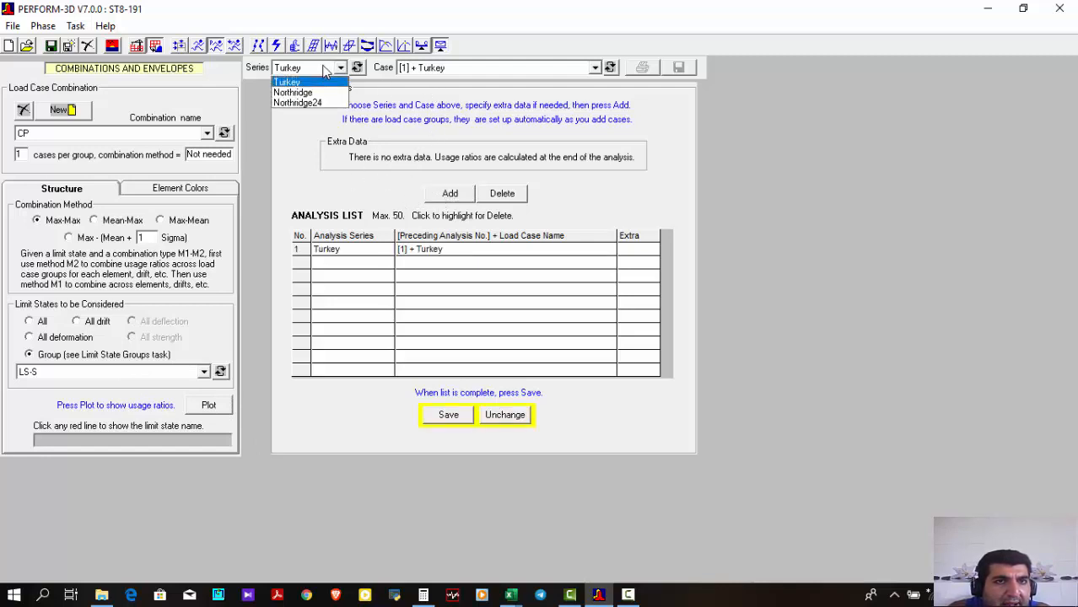
pyautogui.click(314, 93)
pyautogui.click(430, 73)
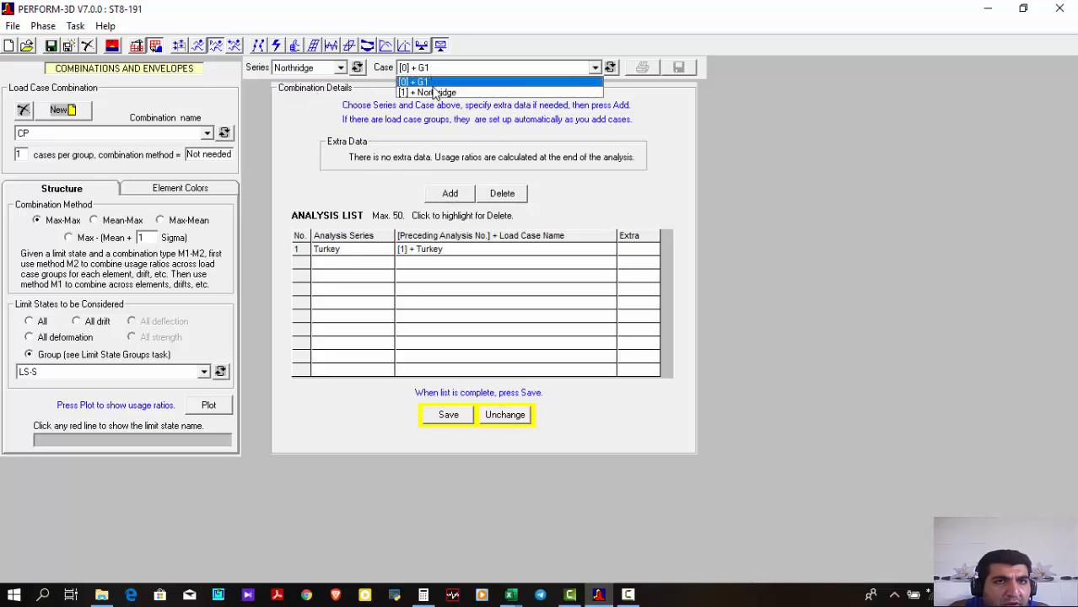
pyautogui.click(434, 90)
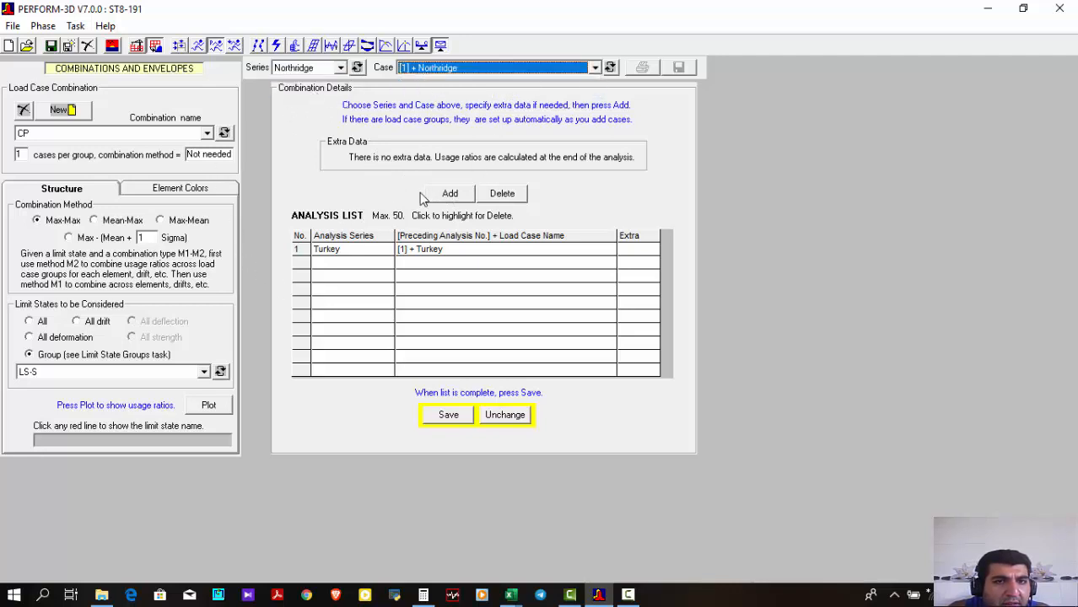
pyautogui.click(453, 195)
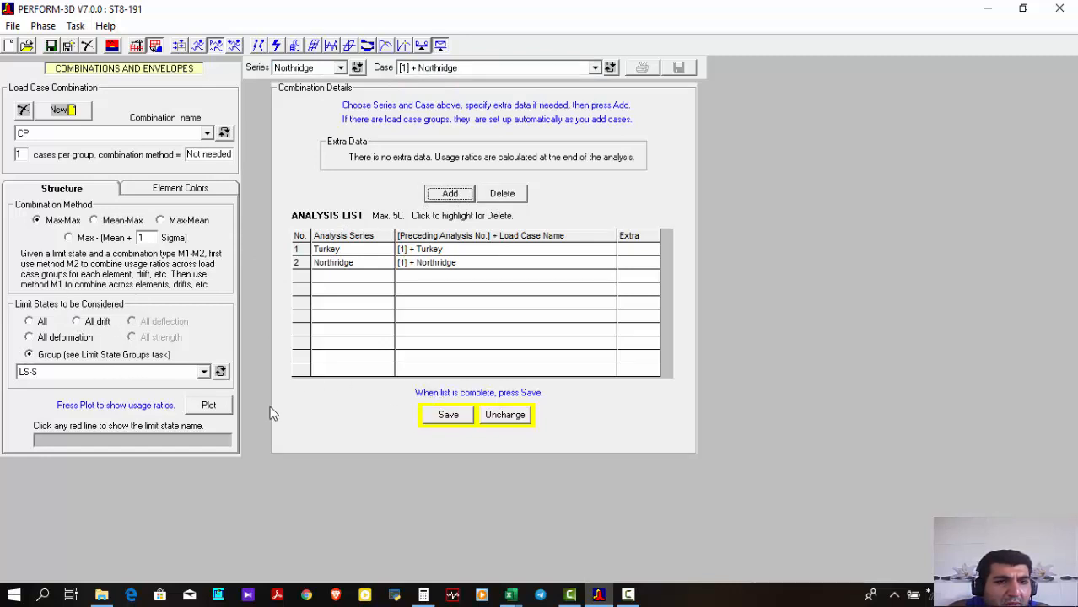
pyautogui.click(448, 413)
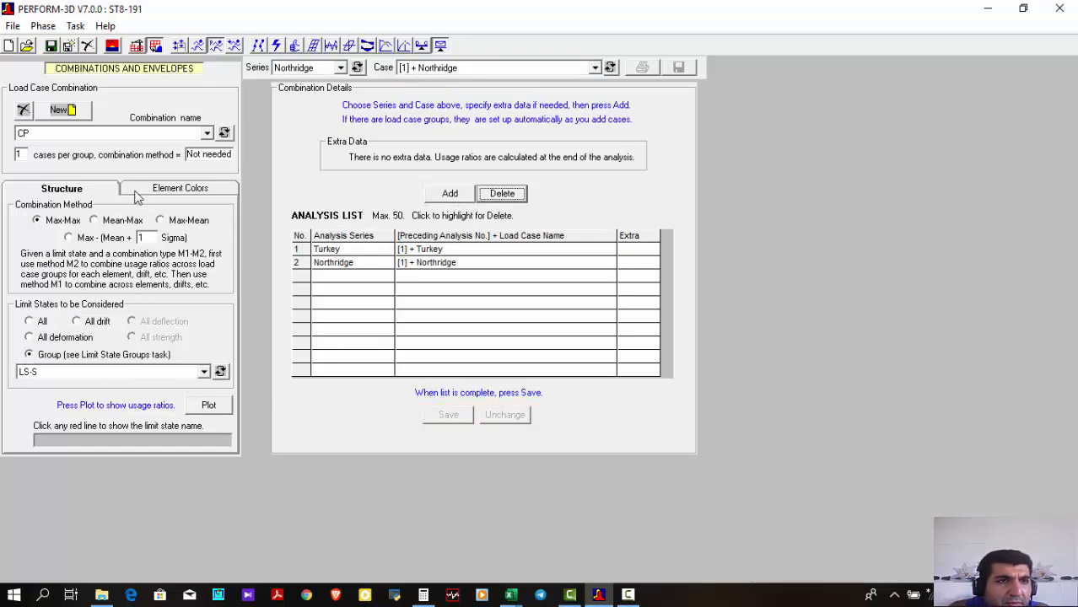
# Plot combination CP's usage ratios for limit state group LS-S, inspect the envelope, and close the plot
pyautogui.click(178, 135)
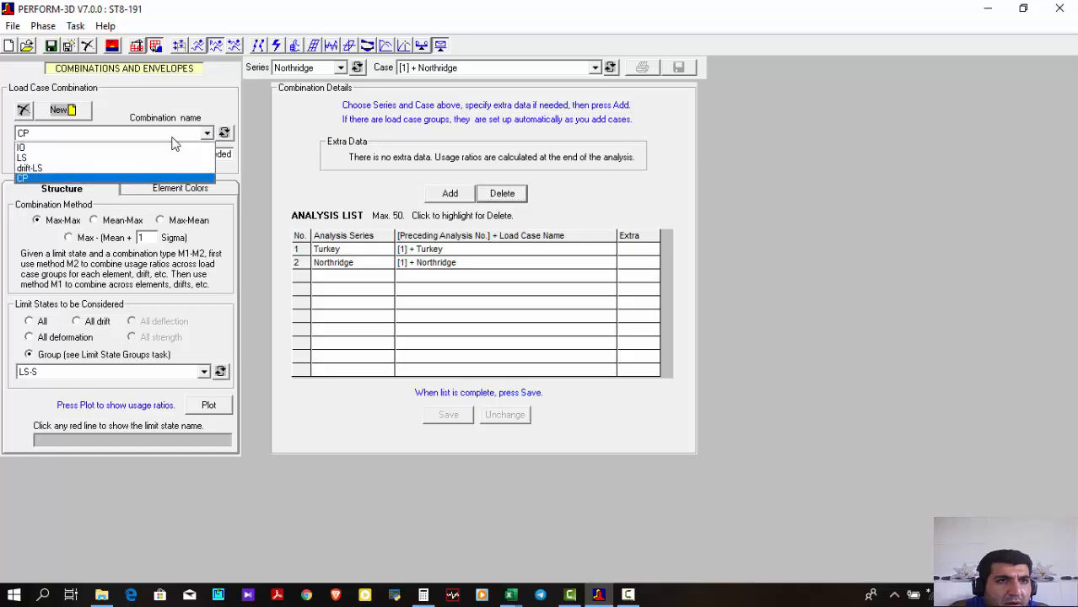
pyautogui.click(150, 179)
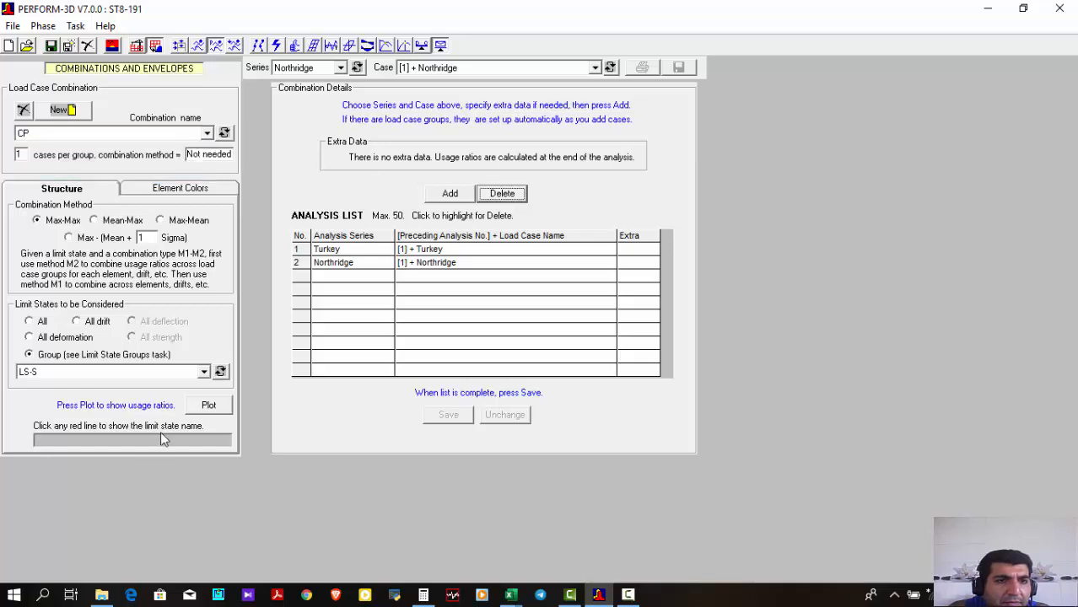
pyautogui.click(211, 405)
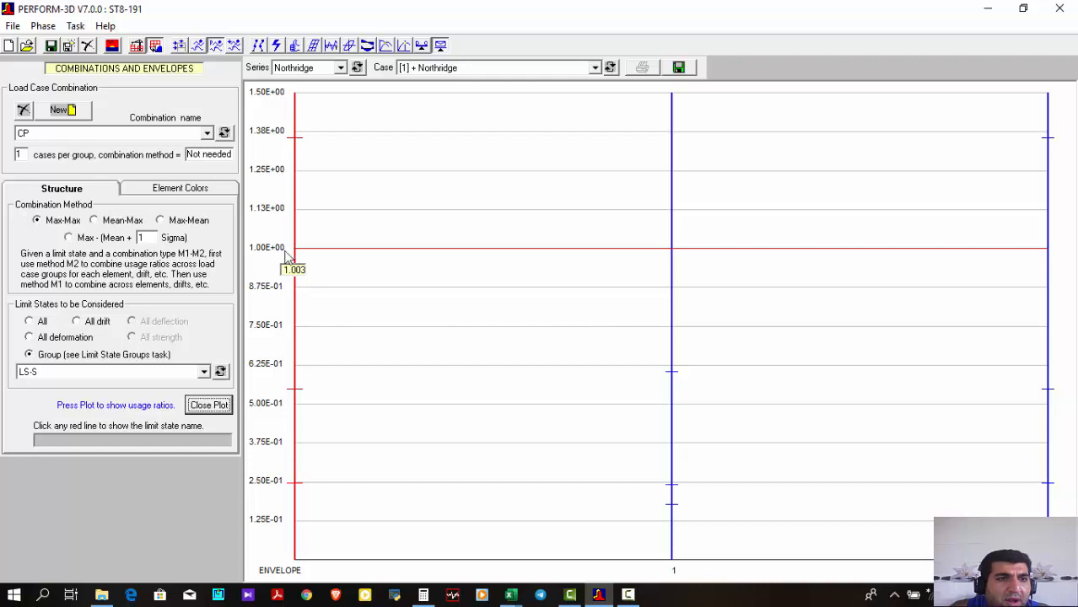
pyautogui.click(208, 405)
# Plot combination CP's usage ratios for limit state group CP-P and identify the limit state with the highest ratio
pyautogui.click(149, 375)
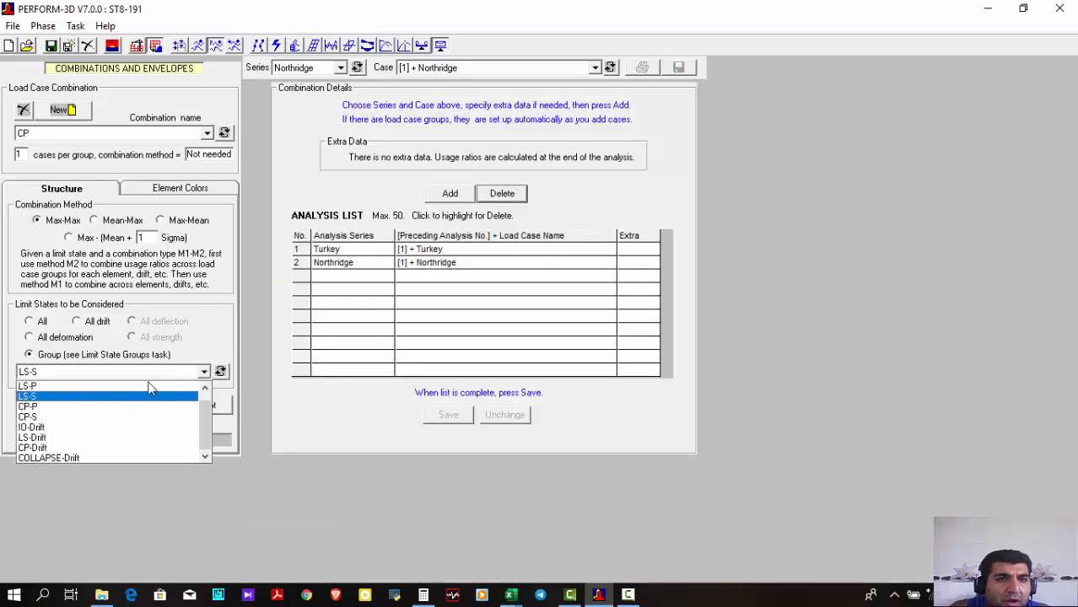
pyautogui.click(150, 393)
pyautogui.click(301, 316)
pyautogui.click(205, 372)
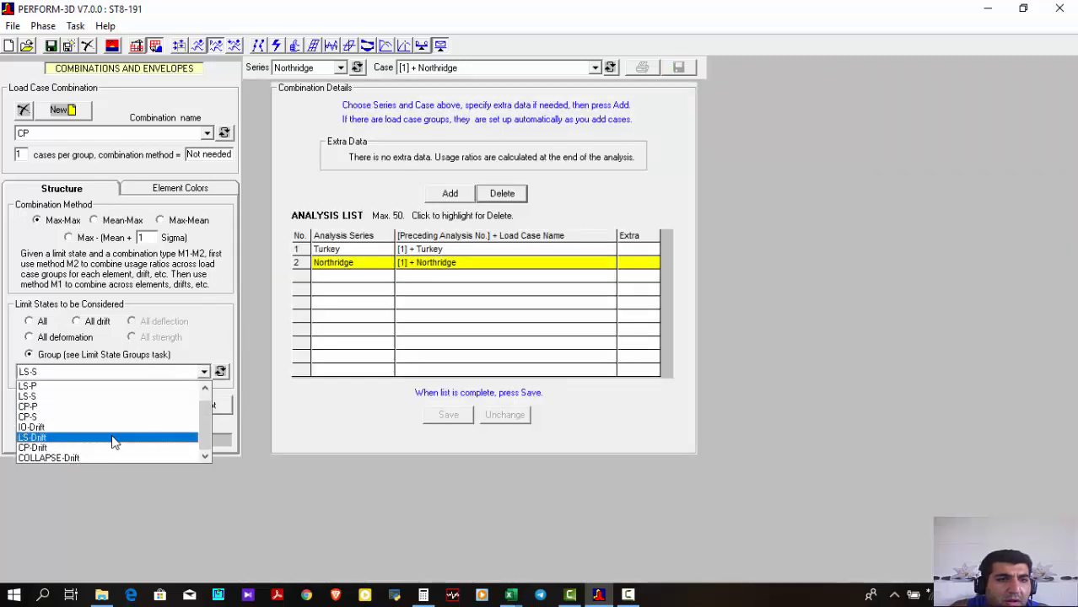
pyautogui.click(192, 406)
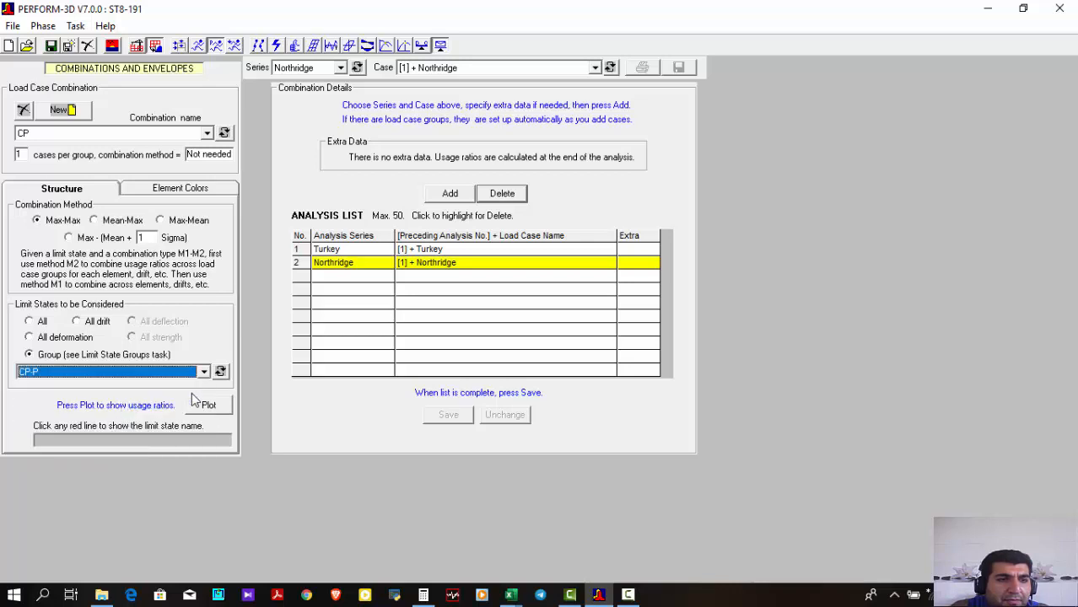
pyautogui.click(206, 406)
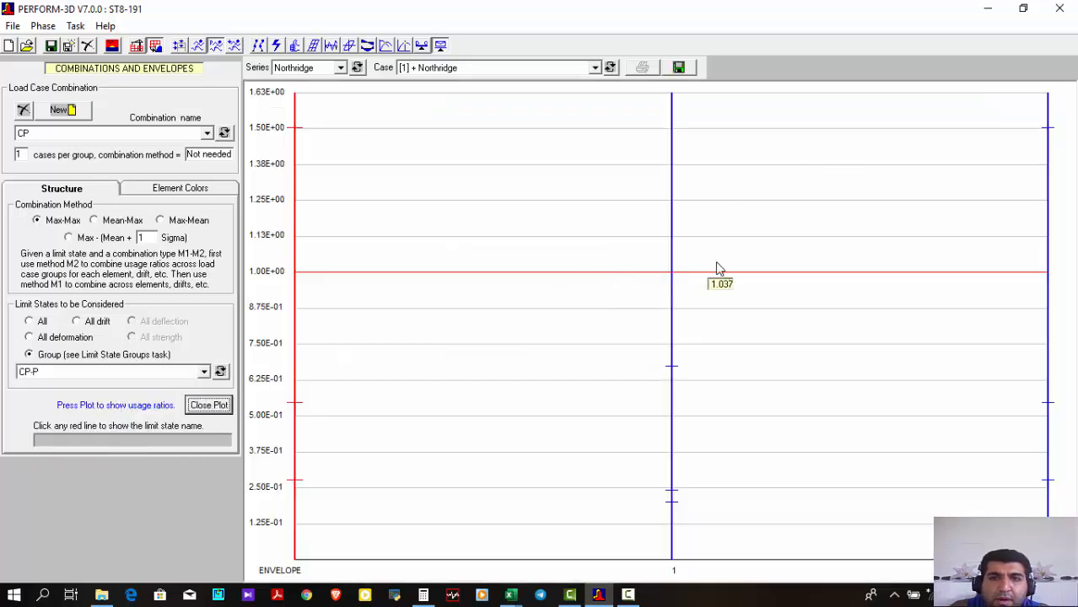
pyautogui.click(671, 288)
pyautogui.click(1048, 128)
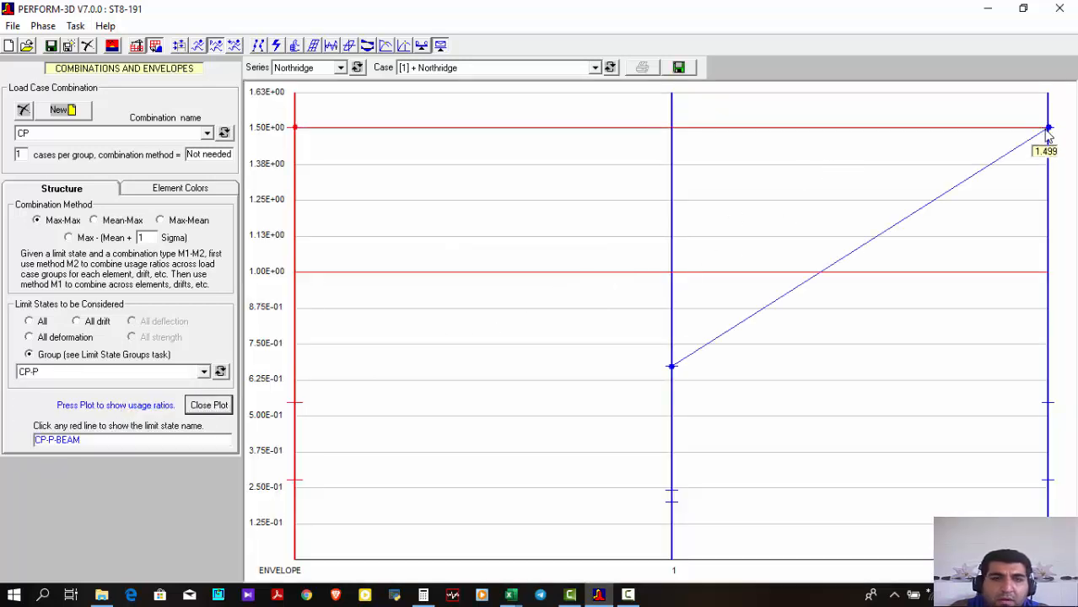
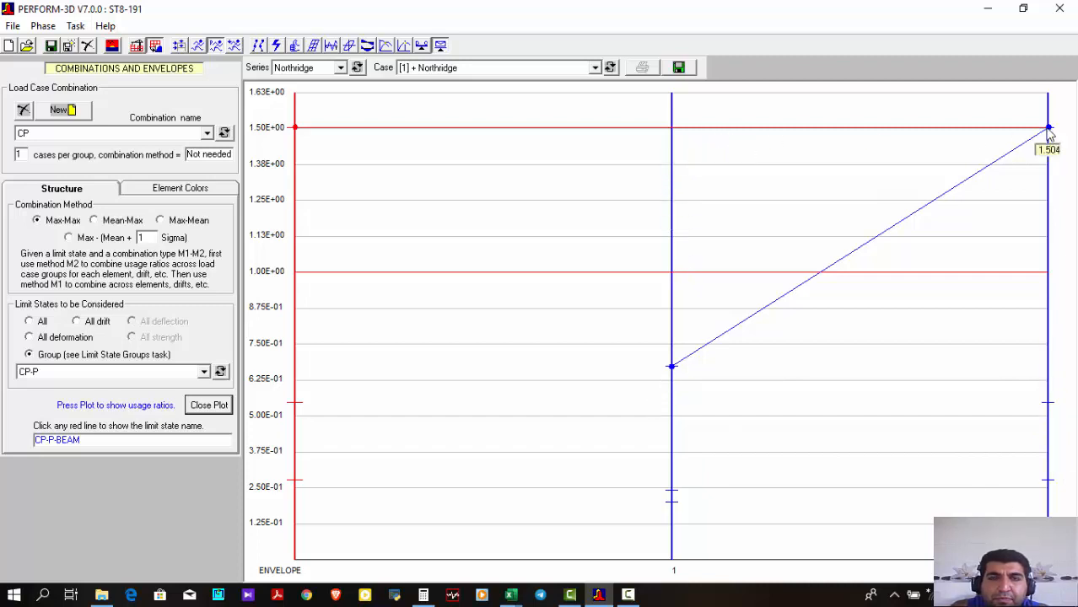
# Compare the usage ratios of limit states CP-P-BEAM and CP-P-BRACE on combination CP's structure plot
pyautogui.click(672, 369)
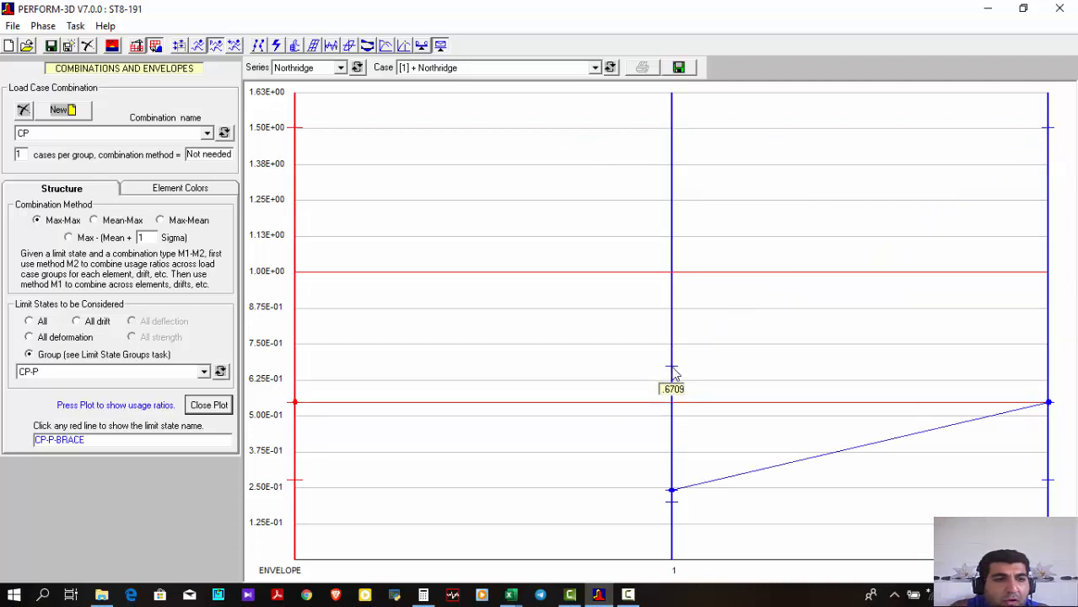
pyautogui.click(1046, 131)
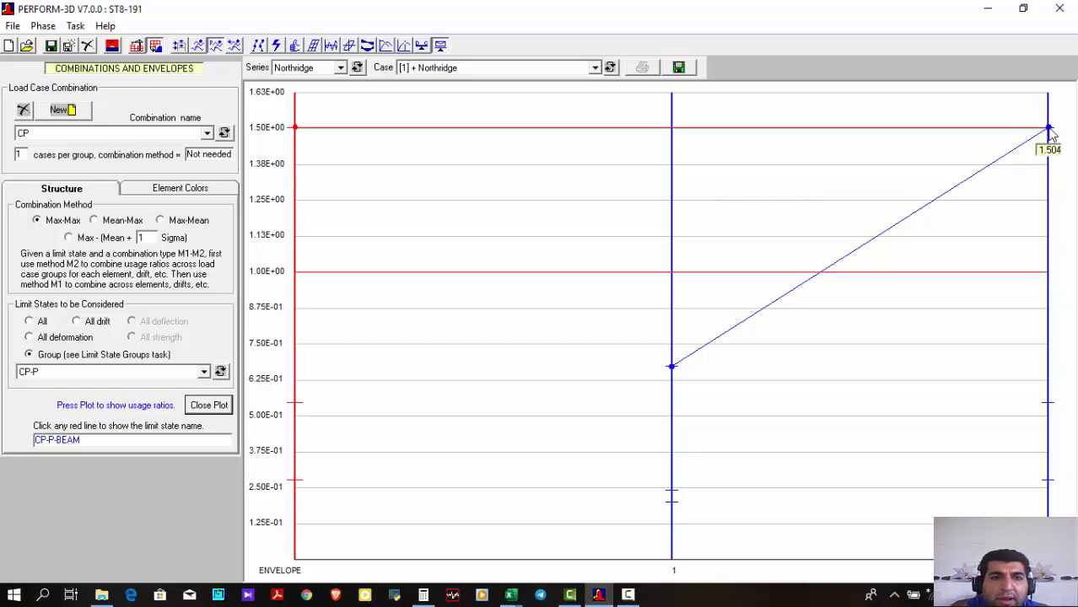
pyautogui.click(674, 370)
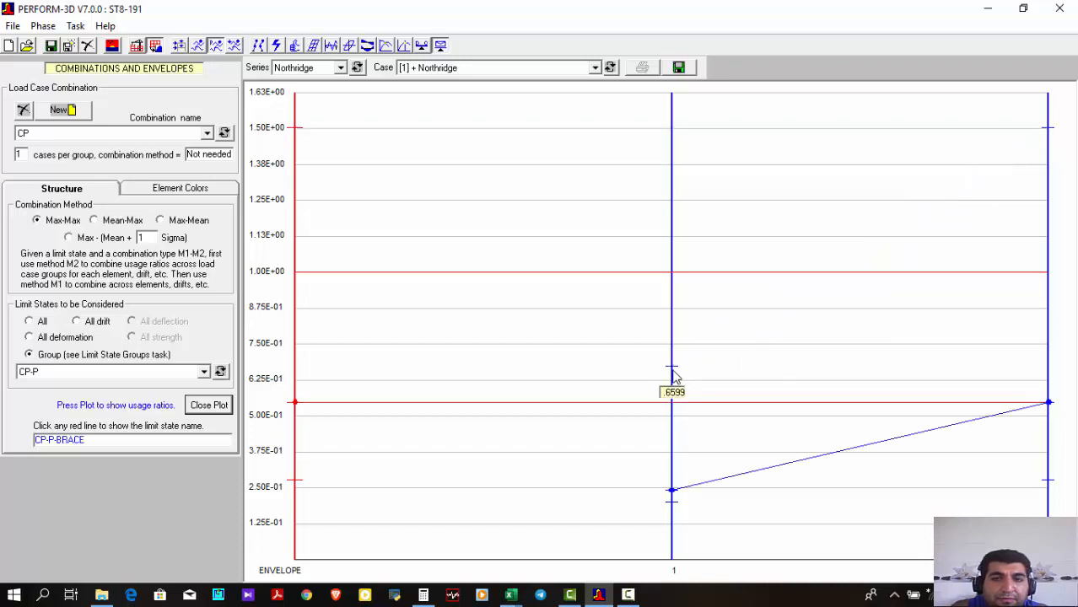
# Plot combination CP's usage ratios as element colors for limit state group LS-S, inspect the frame, and close the plot
pyautogui.click(164, 194)
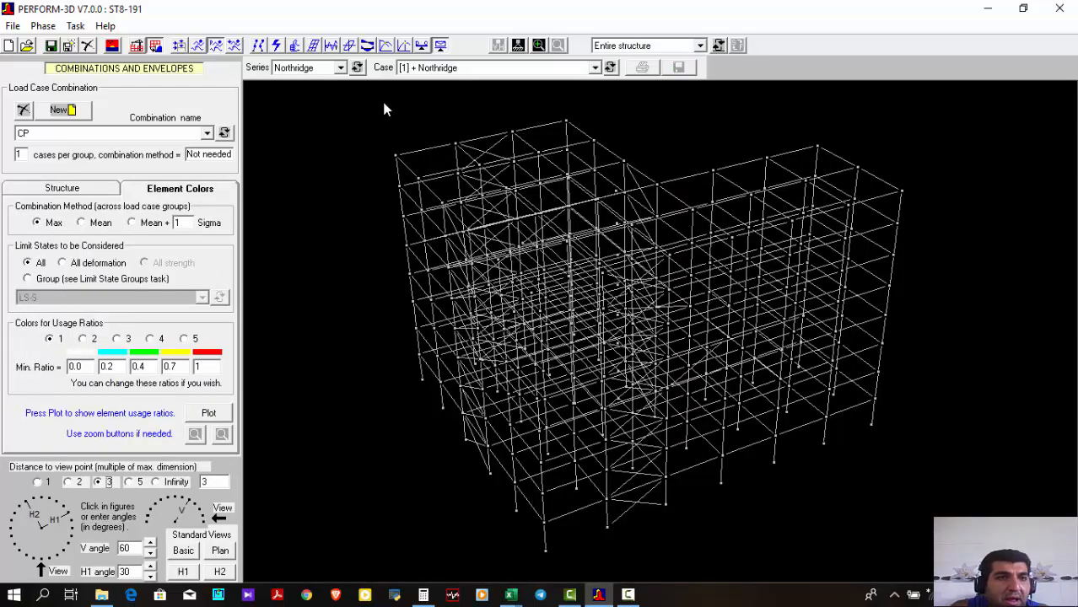
pyautogui.click(67, 280)
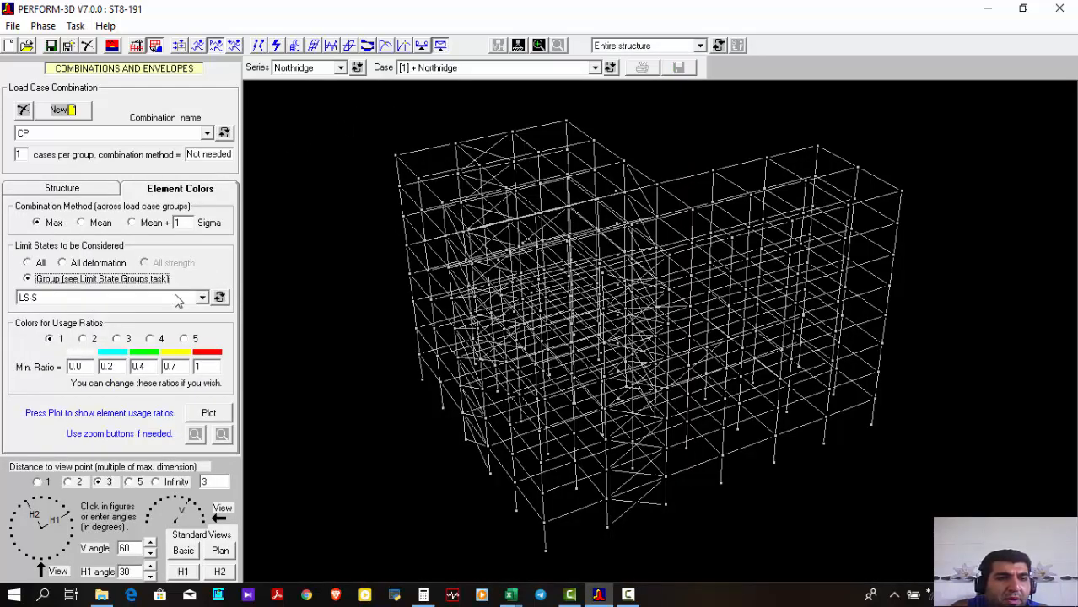
pyautogui.click(165, 299)
pyautogui.click(164, 298)
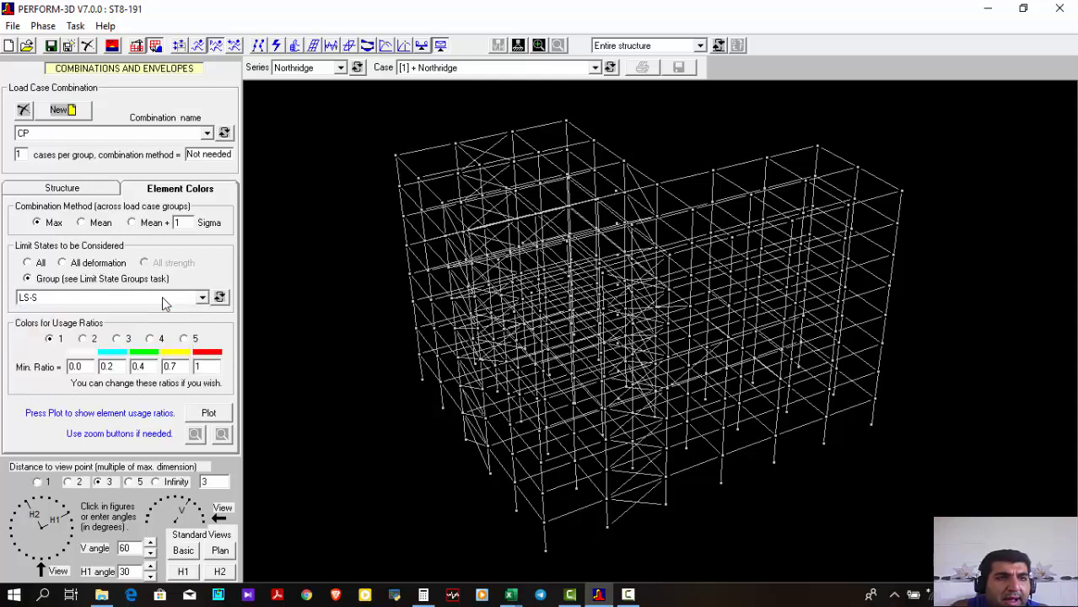
pyautogui.click(164, 299)
pyautogui.click(165, 301)
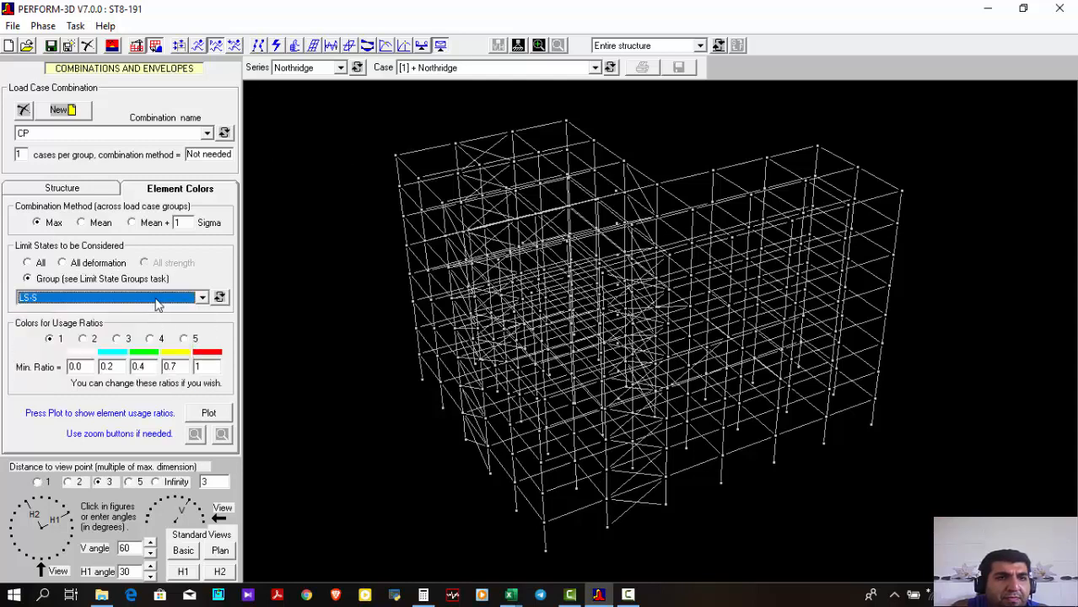
pyautogui.click(208, 413)
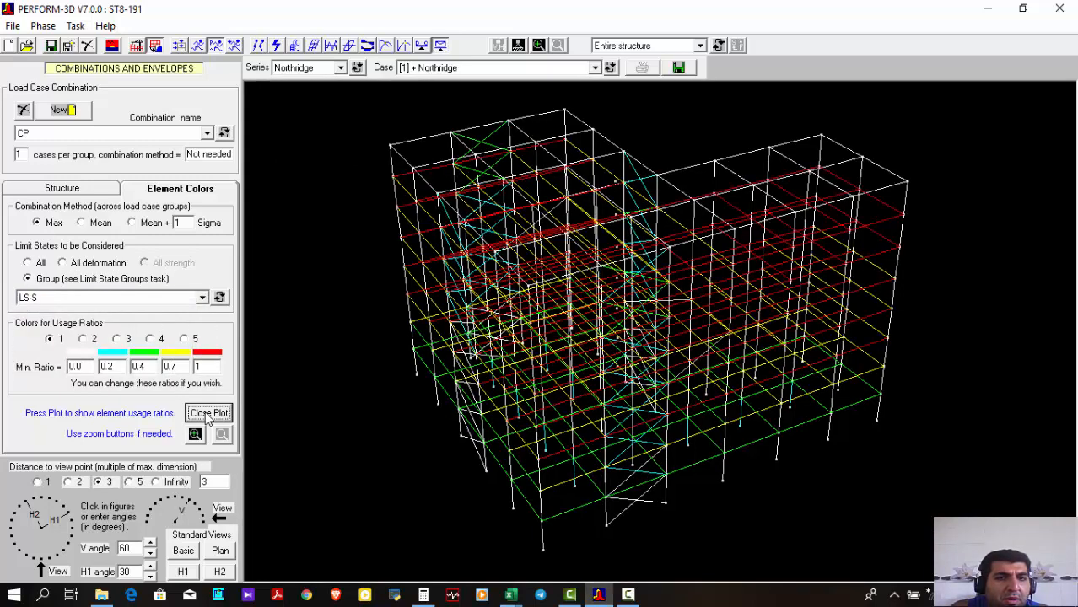
pyautogui.click(208, 413)
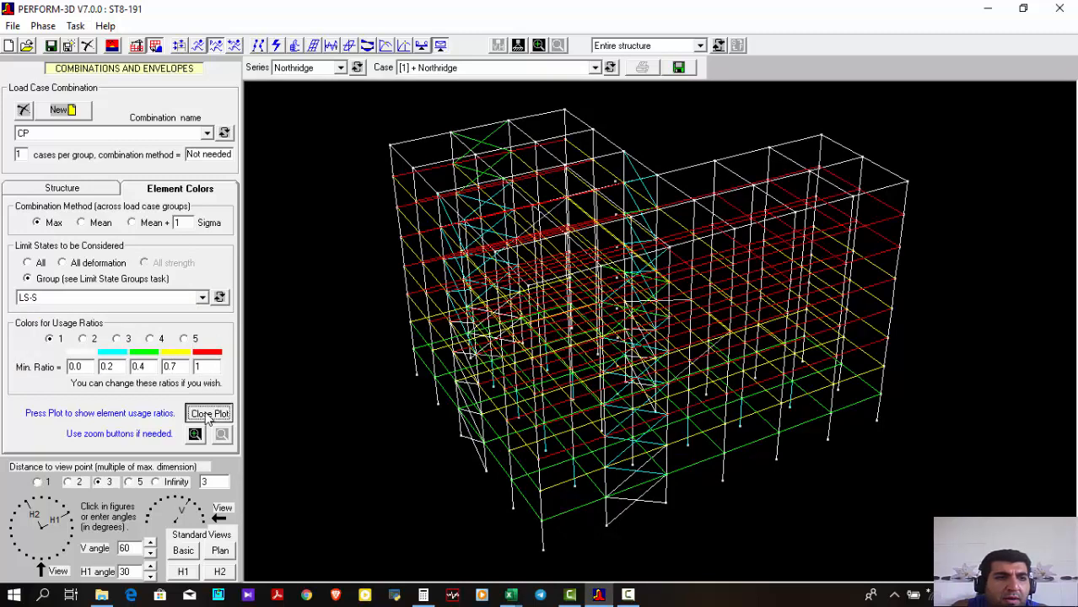
# Replot combination CP's structure usage ratios for limit state group CP-P, inspect the envelope, and close the plot
pyautogui.click(102, 190)
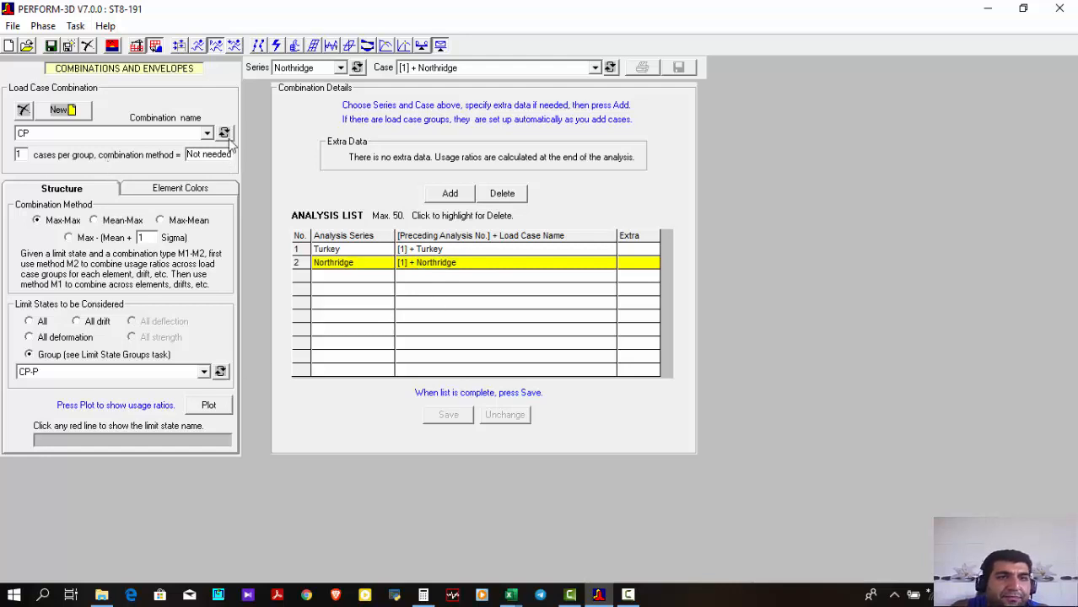
pyautogui.click(209, 406)
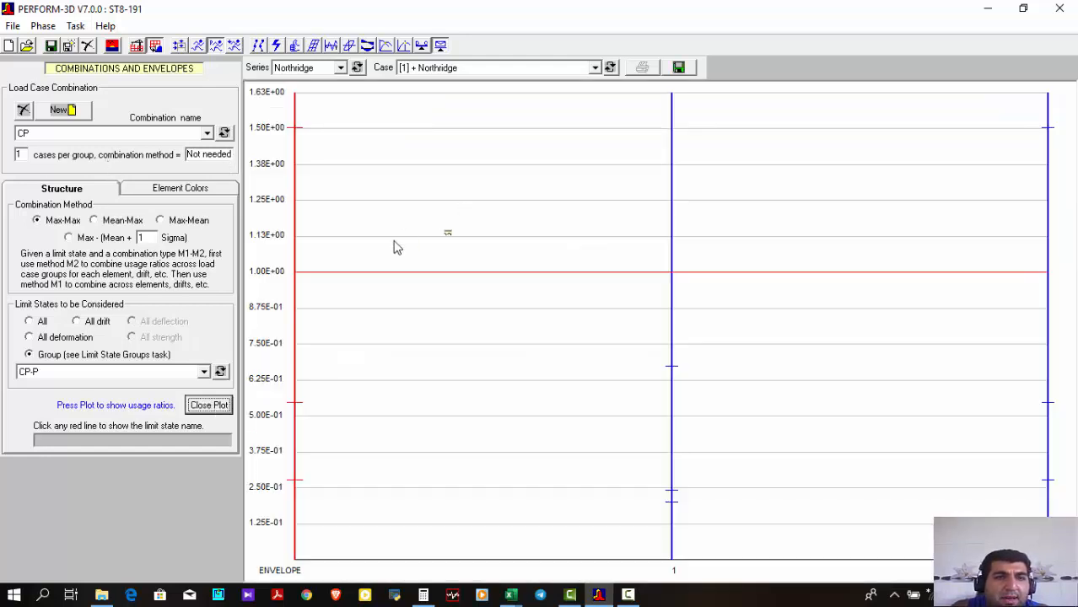
pyautogui.moveTo(297, 137)
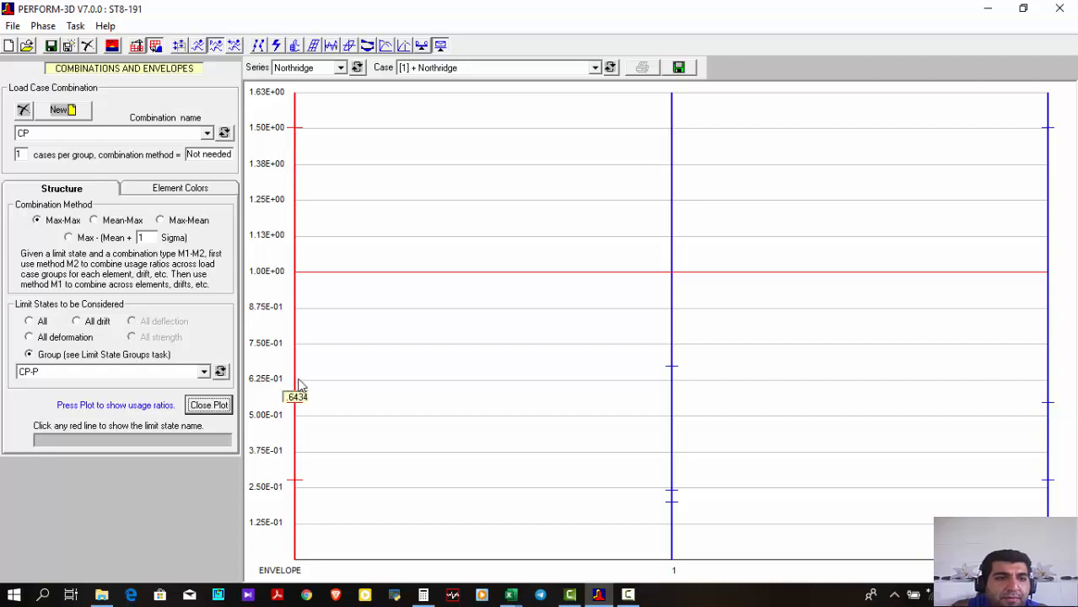
pyautogui.click(209, 405)
# Plot combination CP's structure usage ratios for all drift limit states, read the ratios, and close the plot
pyautogui.click(56, 339)
pyautogui.click(90, 325)
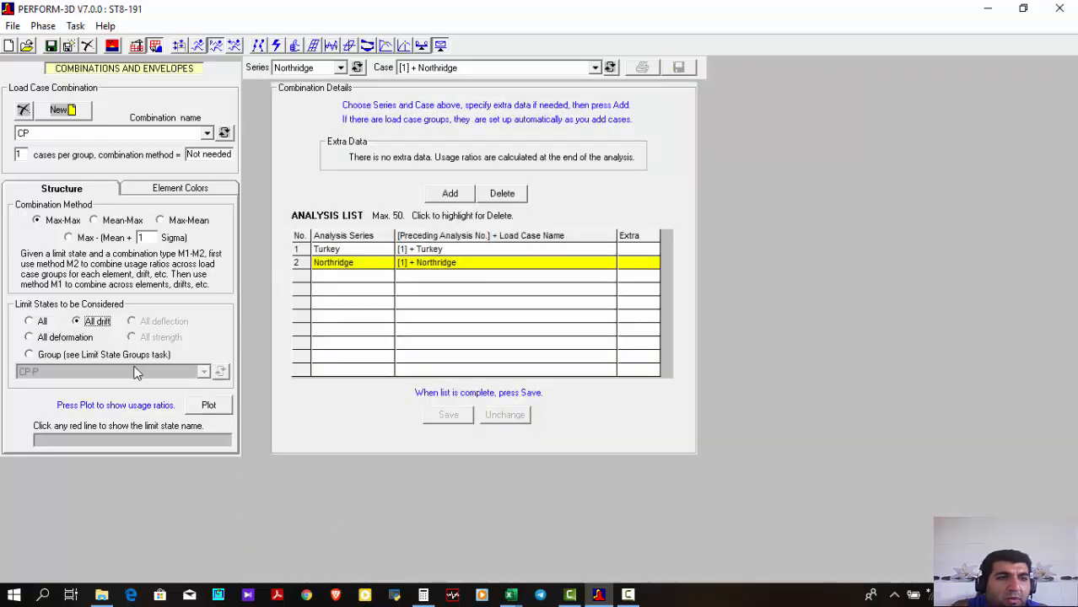
pyautogui.click(213, 406)
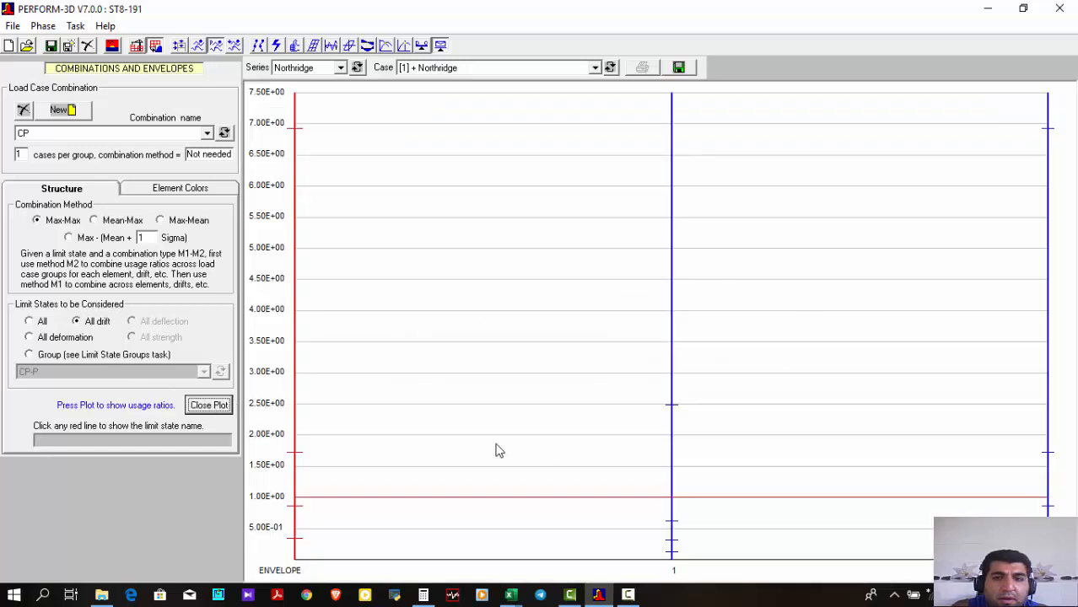
pyautogui.moveTo(673, 403)
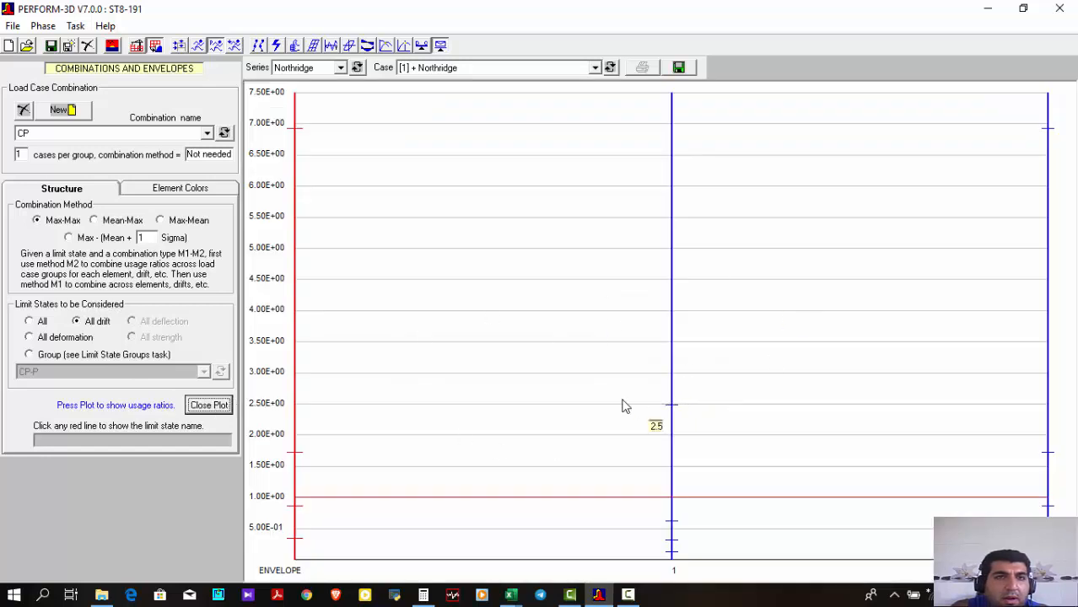
pyautogui.click(209, 406)
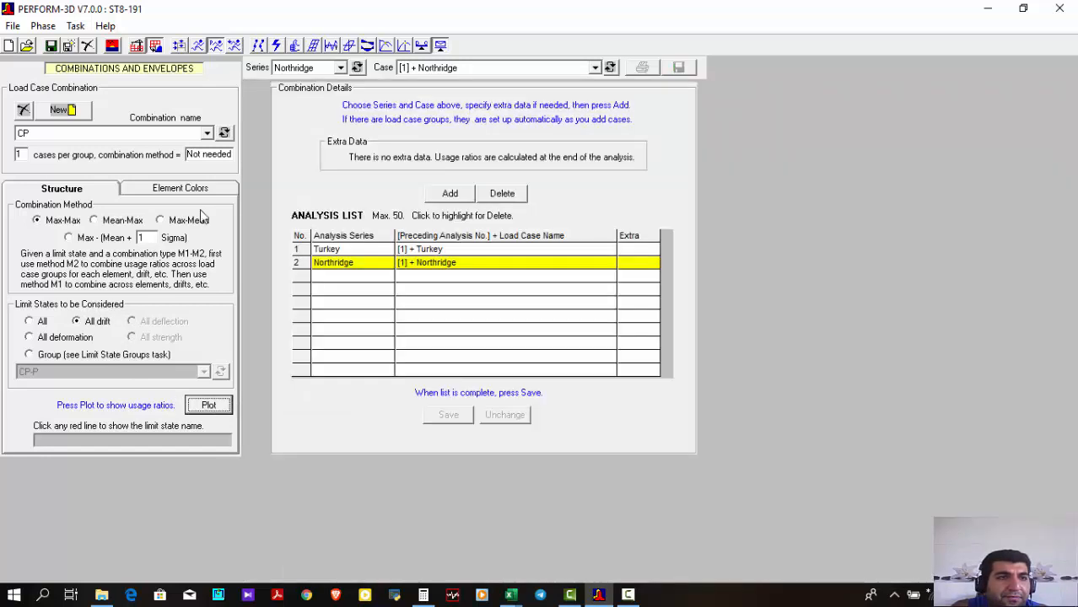
pyautogui.click(165, 135)
pyautogui.click(164, 136)
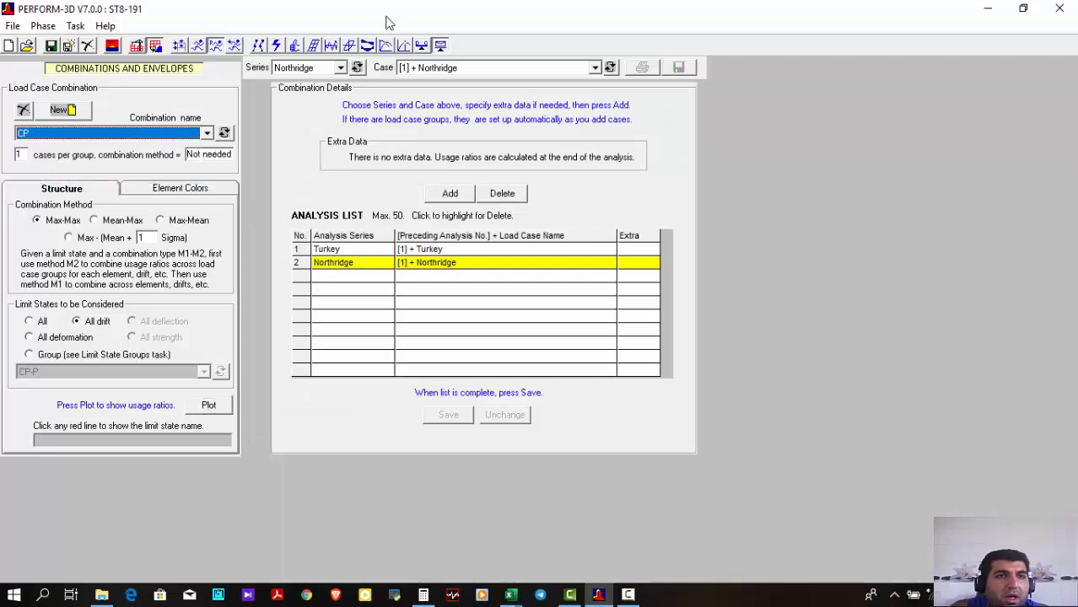
pyautogui.click(365, 51)
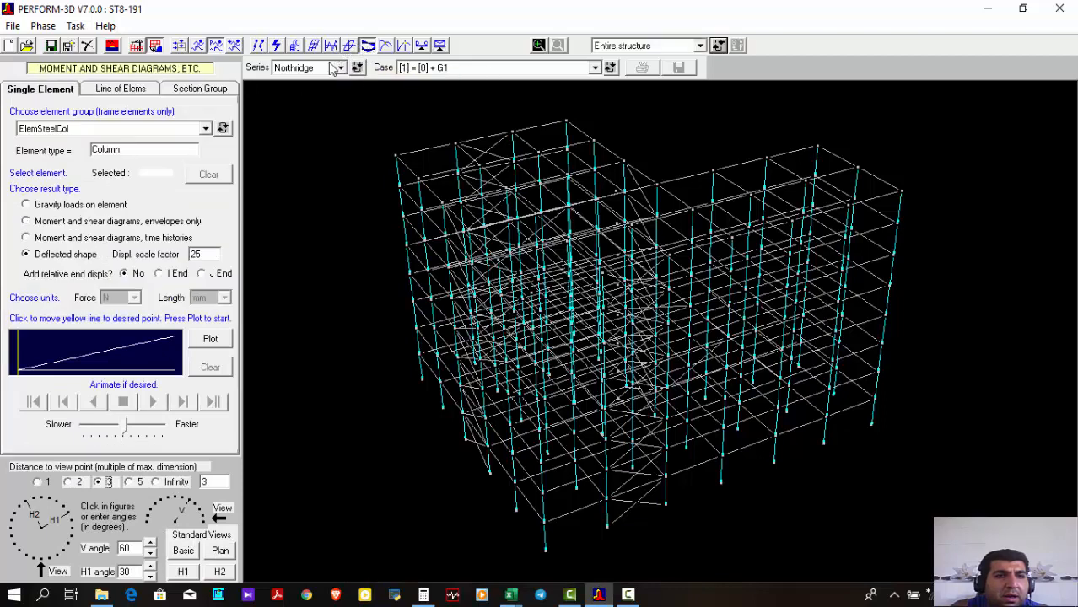
pyautogui.click(348, 49)
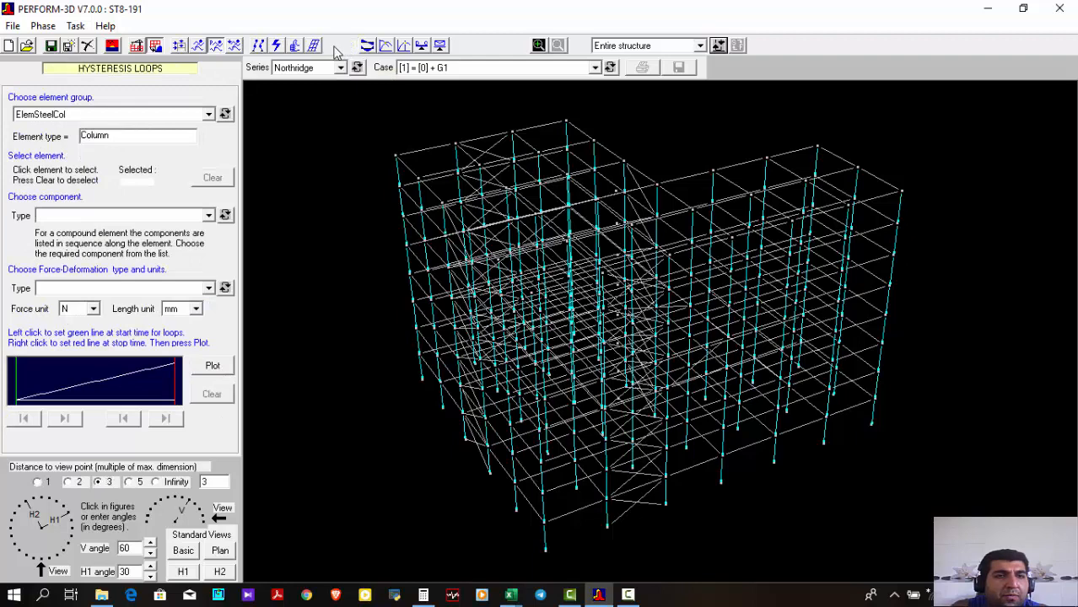
# Set up a nodal time history in cm for the uppermost free-standing node near the wing junction, using case [2] = [1] + Northridge
pyautogui.click(334, 48)
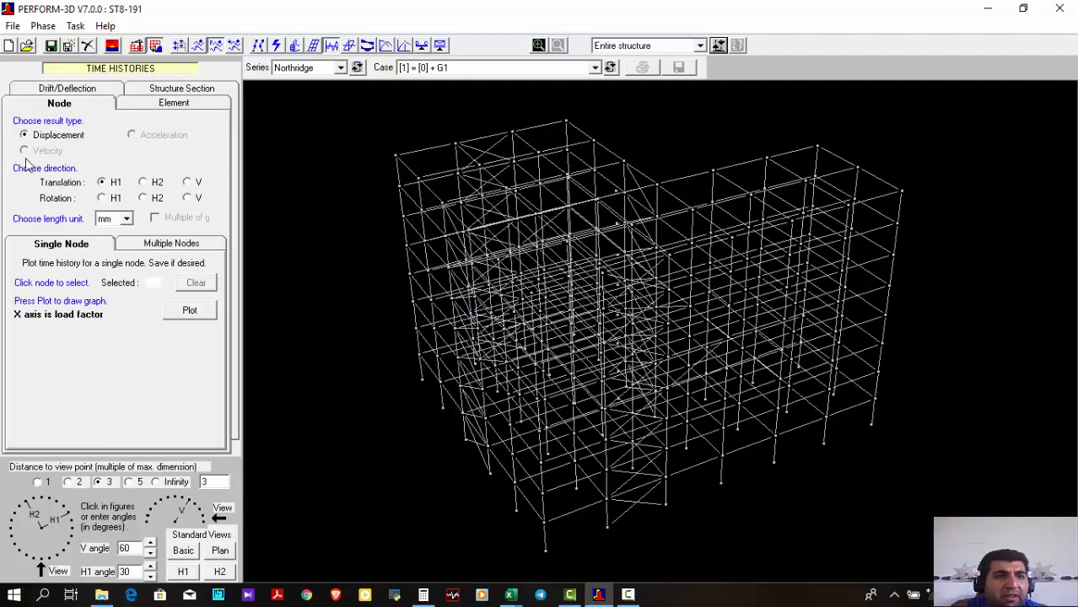
pyautogui.click(126, 218)
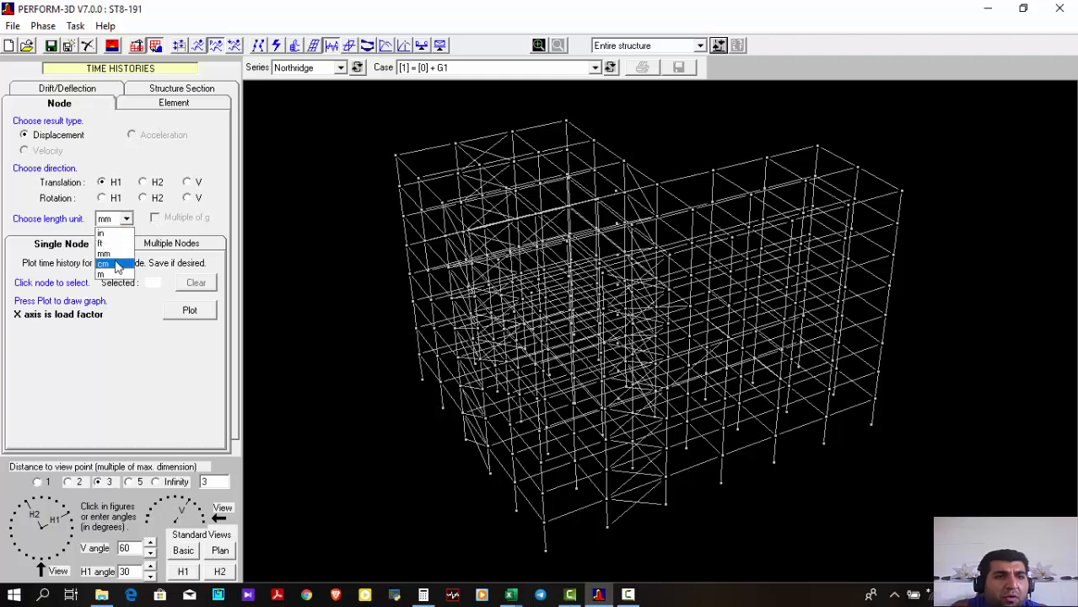
pyautogui.click(110, 237)
pyautogui.click(617, 198)
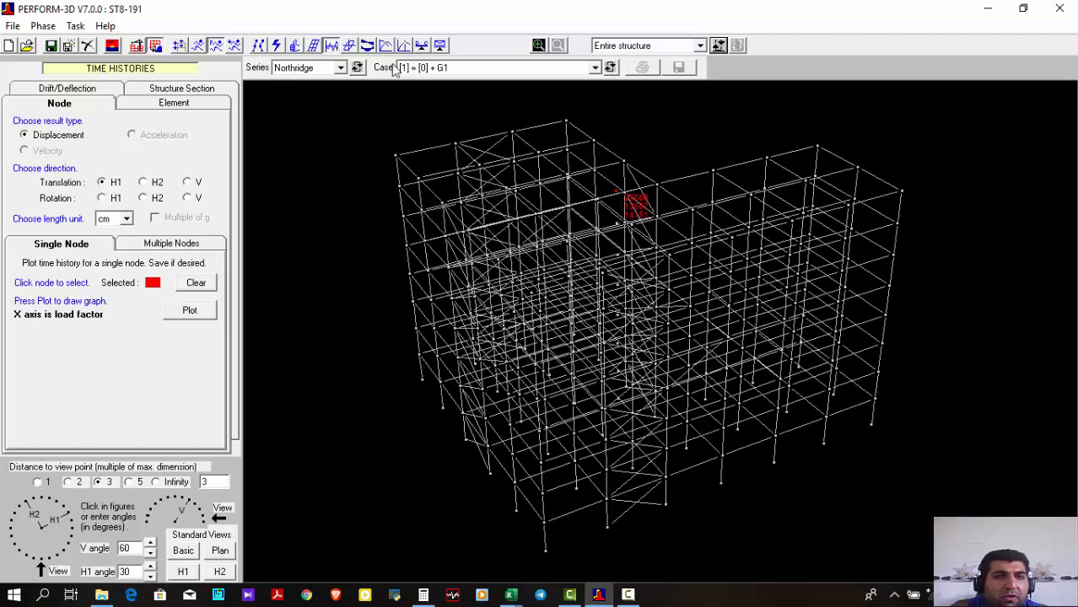
pyautogui.click(487, 69)
pyautogui.click(466, 92)
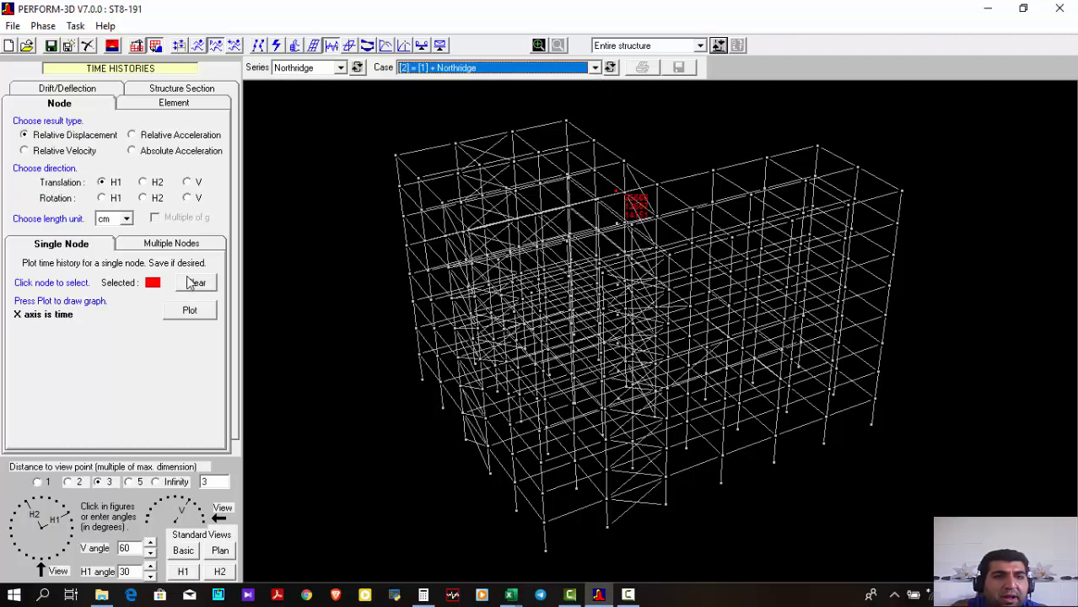
# Plot the node's relative displacement history in H1, read its peak, then close the plot and clear the node selection
pyautogui.click(196, 312)
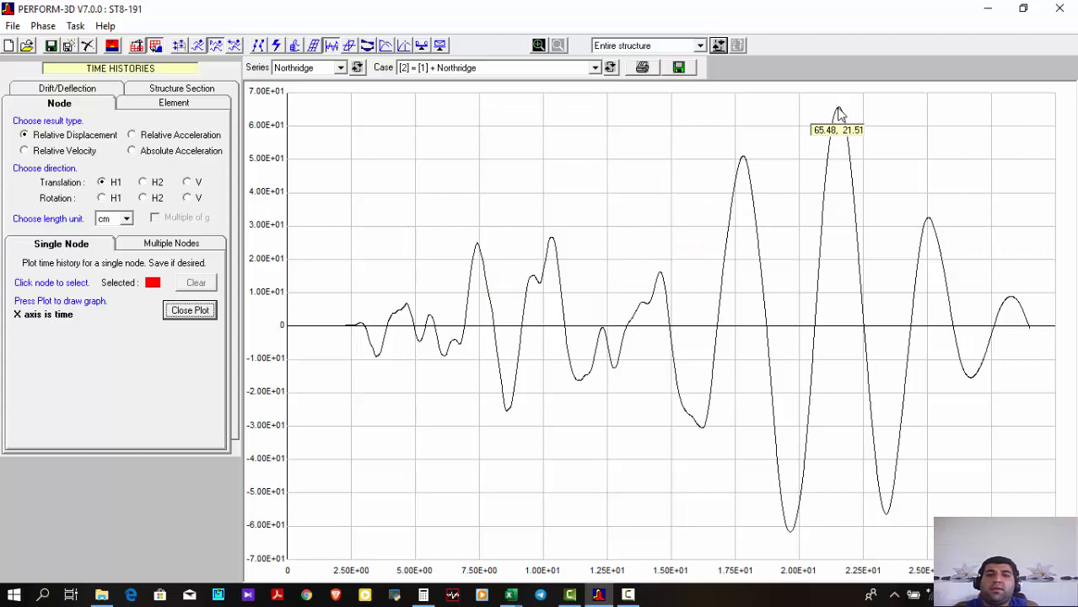
pyautogui.click(177, 309)
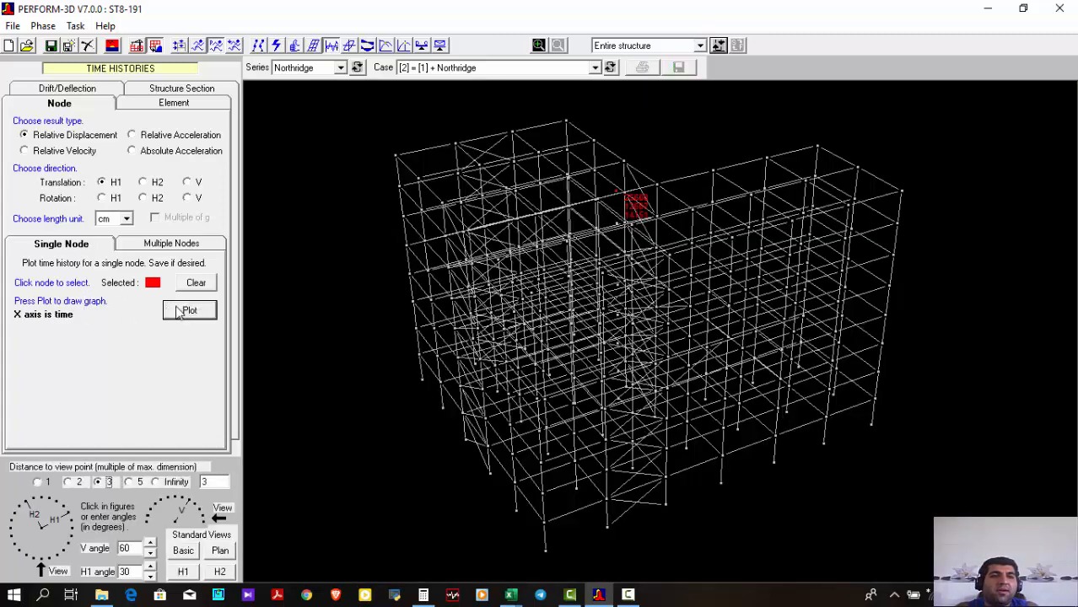
pyautogui.click(197, 283)
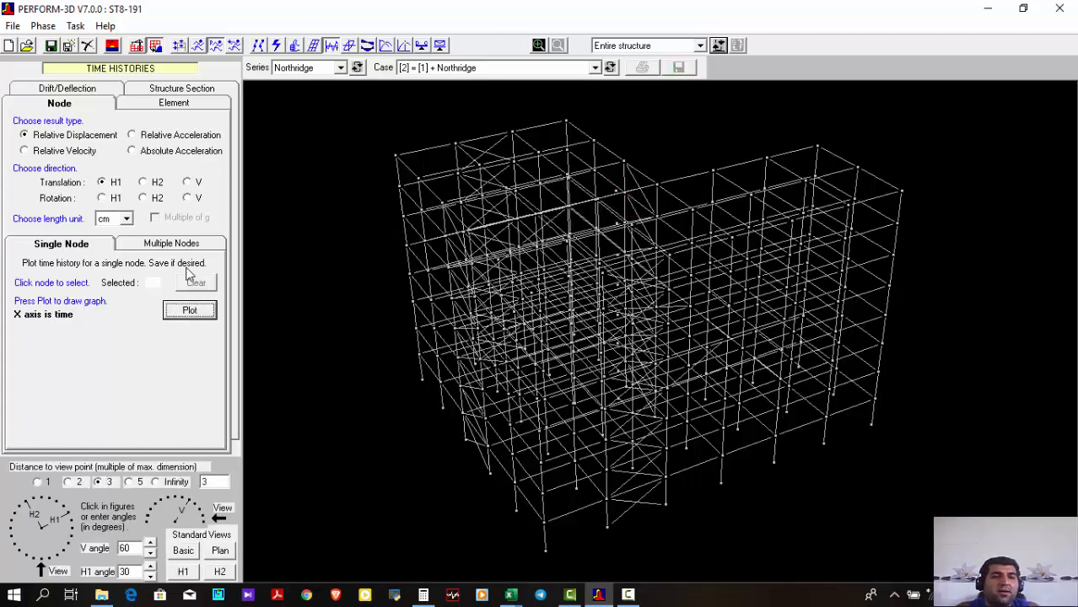
# Plot the same node's H1 relative acceleration history in cm units instead of multiples of g, read its peak, and close the plot
pyautogui.click(66, 88)
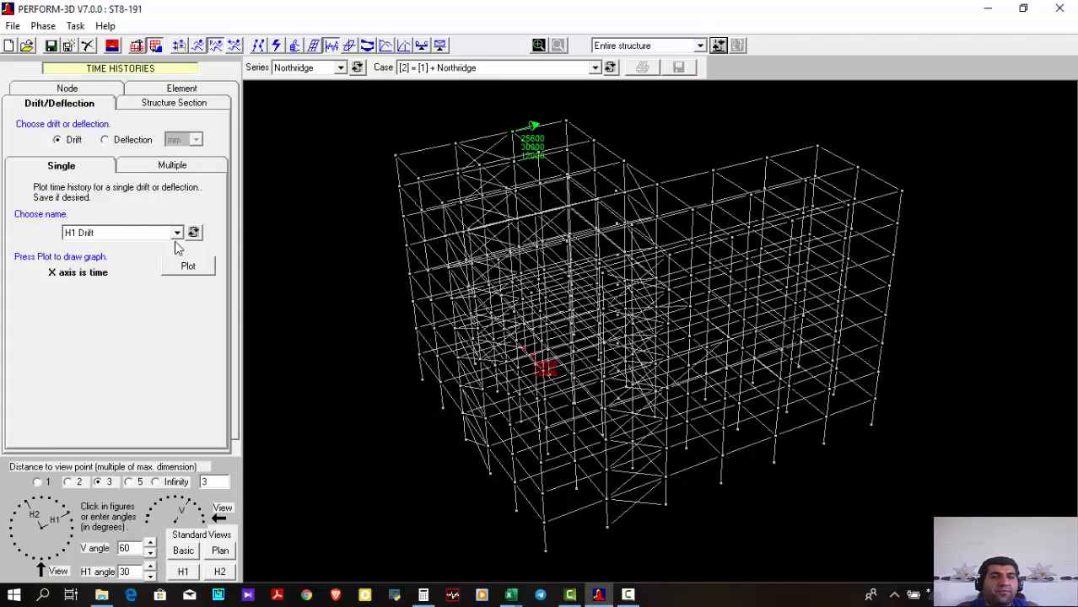
pyautogui.click(84, 92)
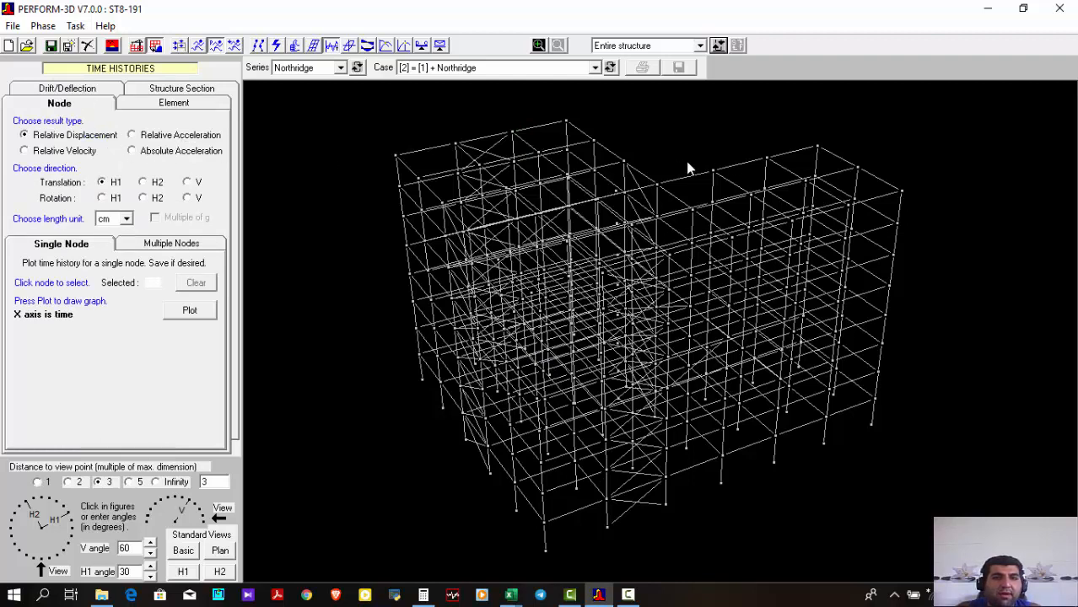
pyautogui.click(183, 137)
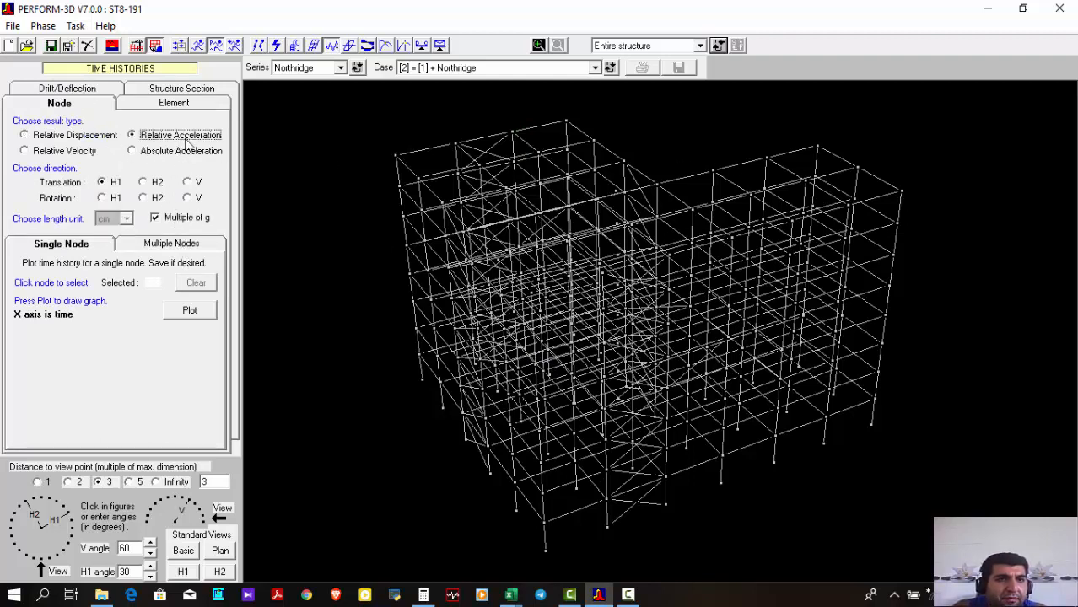
pyautogui.click(185, 219)
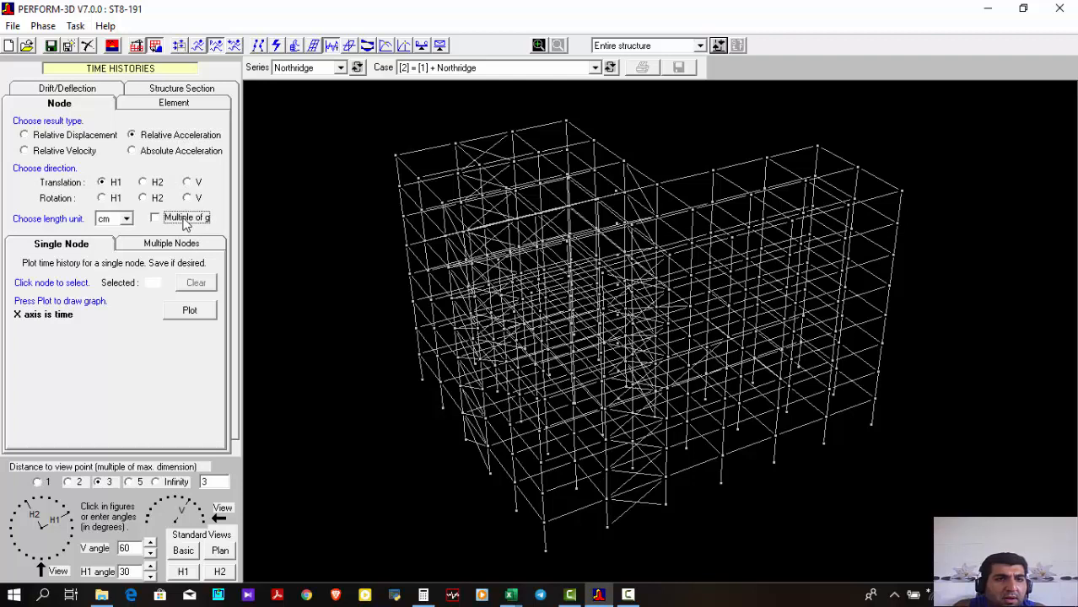
pyautogui.click(618, 199)
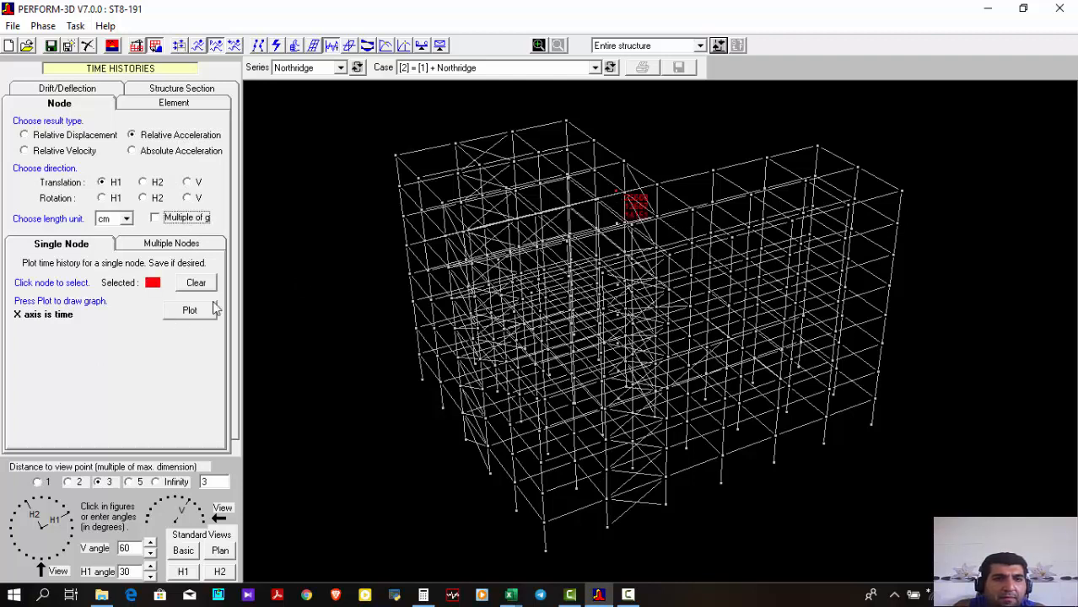
pyautogui.click(179, 312)
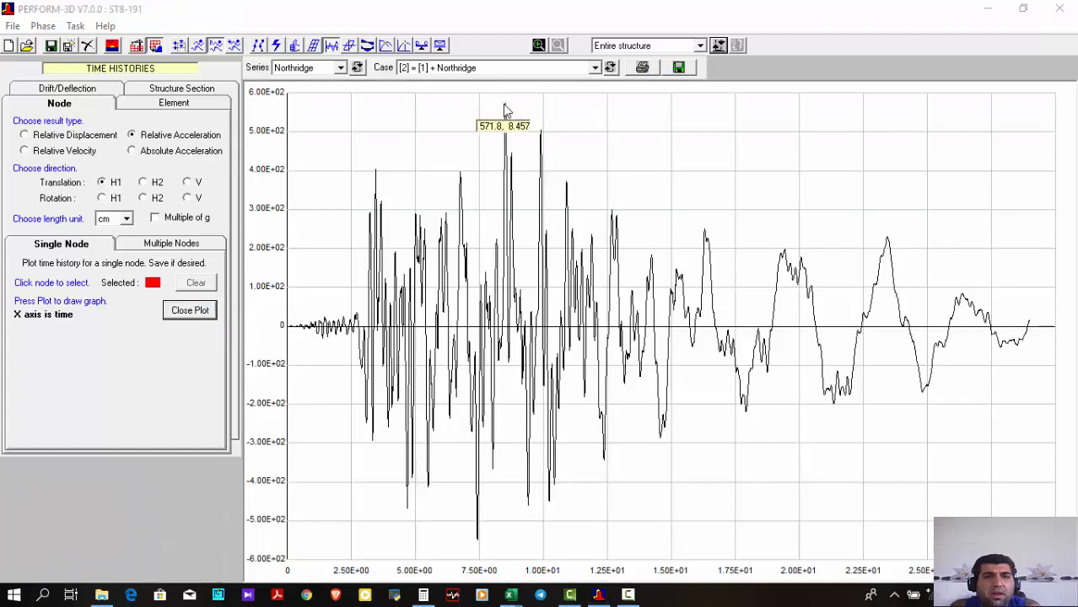
pyautogui.click(199, 312)
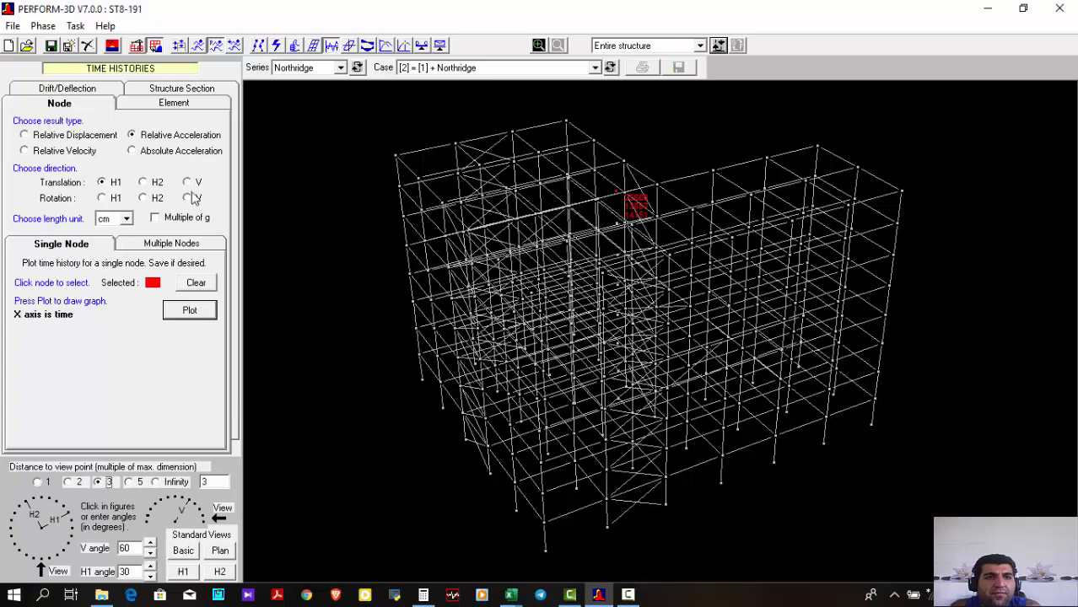
# Plot the node's H1 relative acceleration history as a multiple of g, inspect it, and close the plot
pyautogui.click(185, 220)
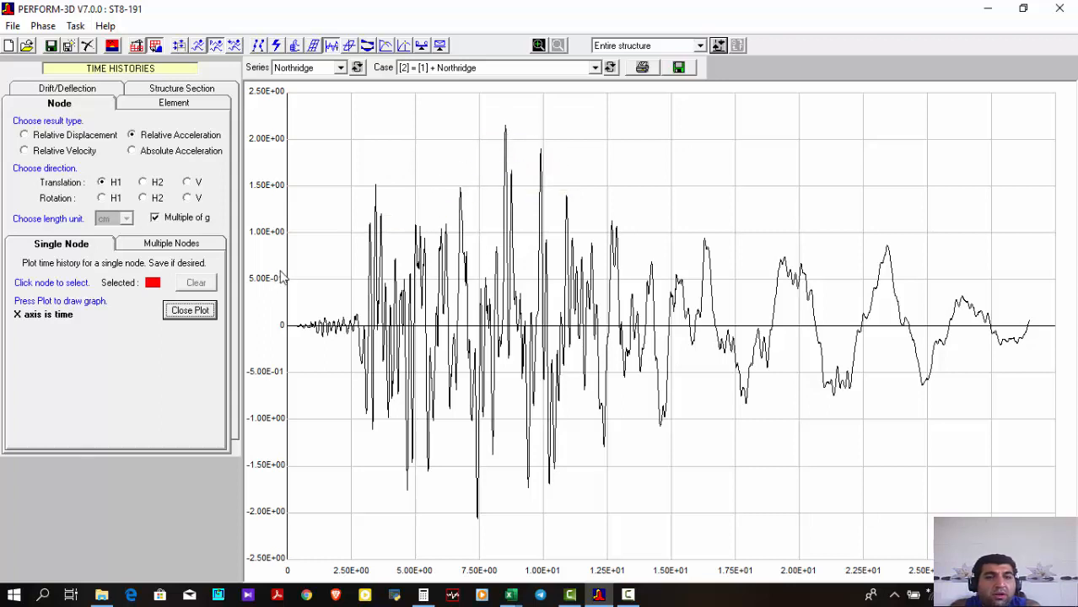
pyautogui.click(190, 310)
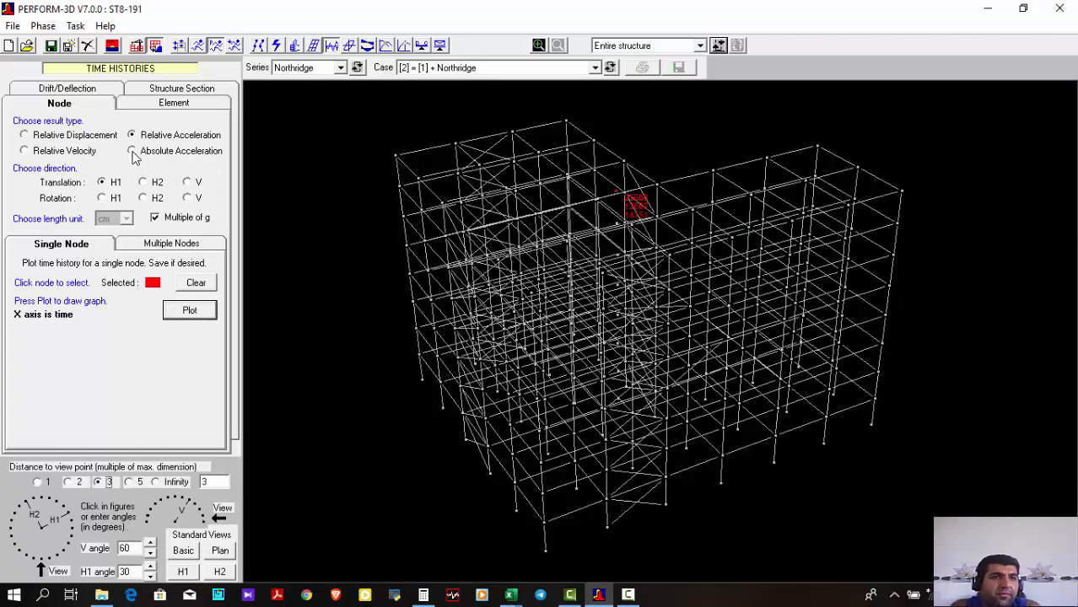
# Set up single-element moment and shear diagrams as time histories for the ElemSteelBeam element group
pyautogui.click(69, 90)
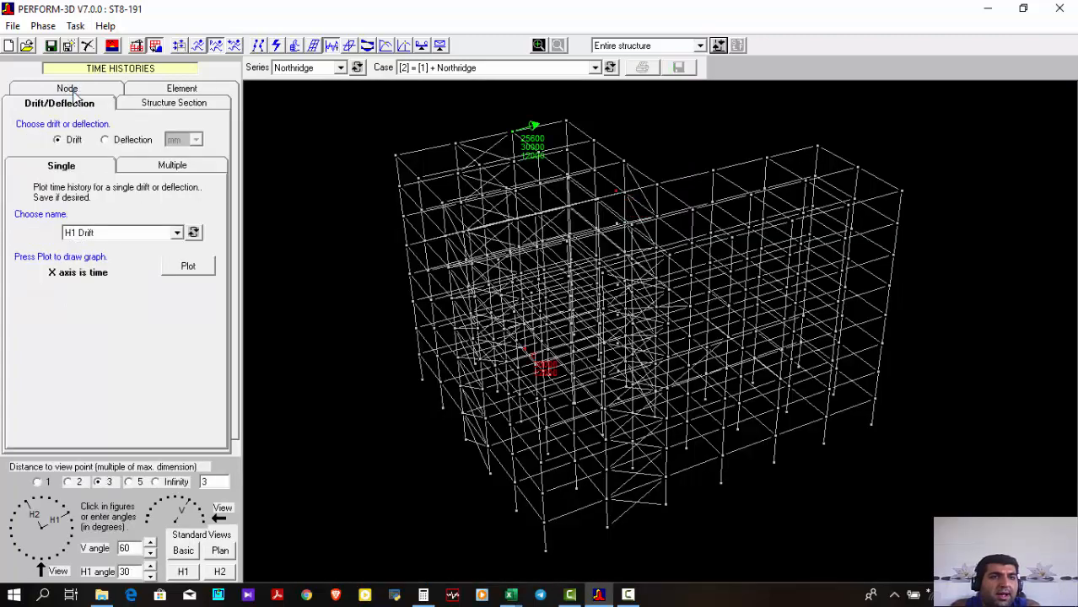
pyautogui.click(313, 46)
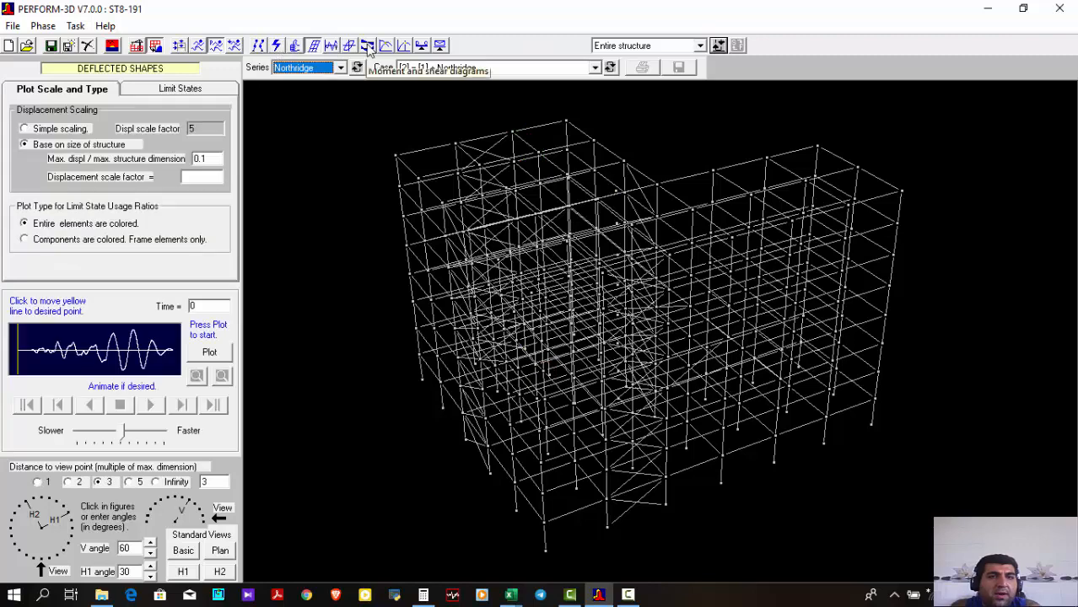
pyautogui.click(369, 47)
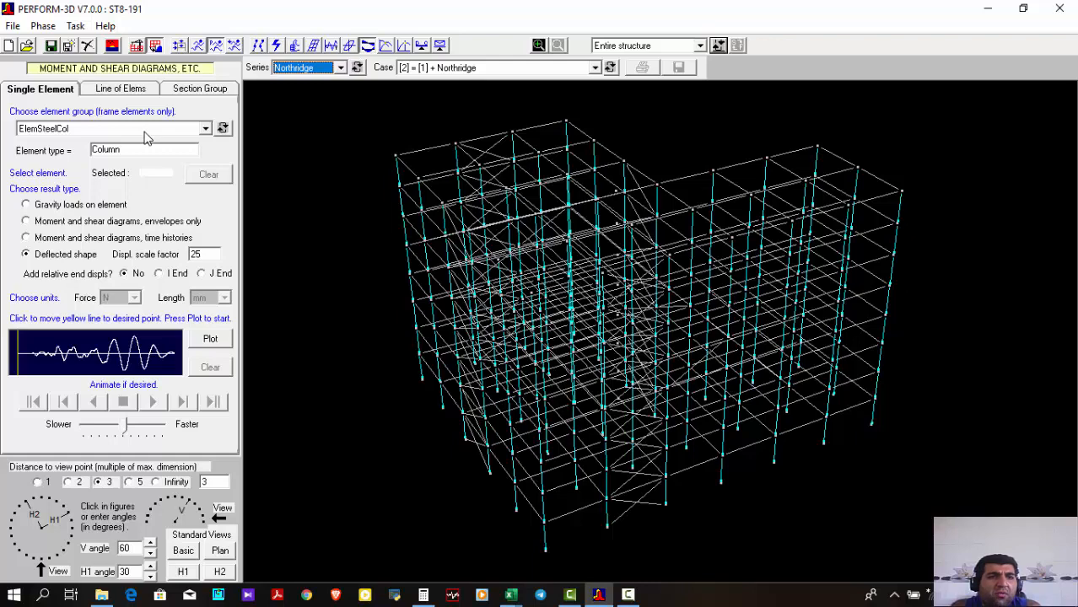
pyautogui.click(95, 222)
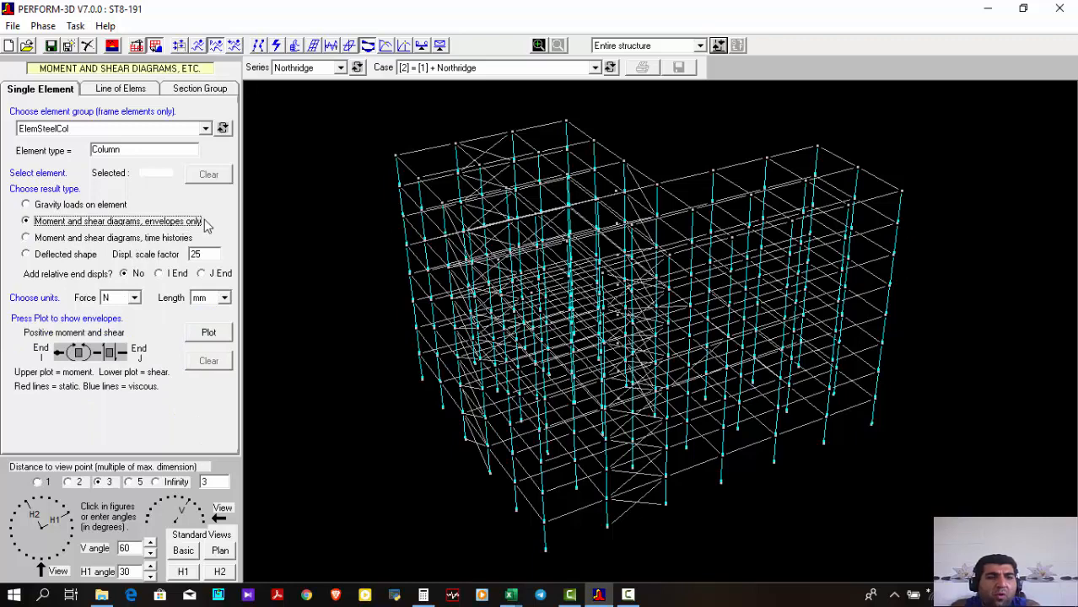
pyautogui.click(145, 240)
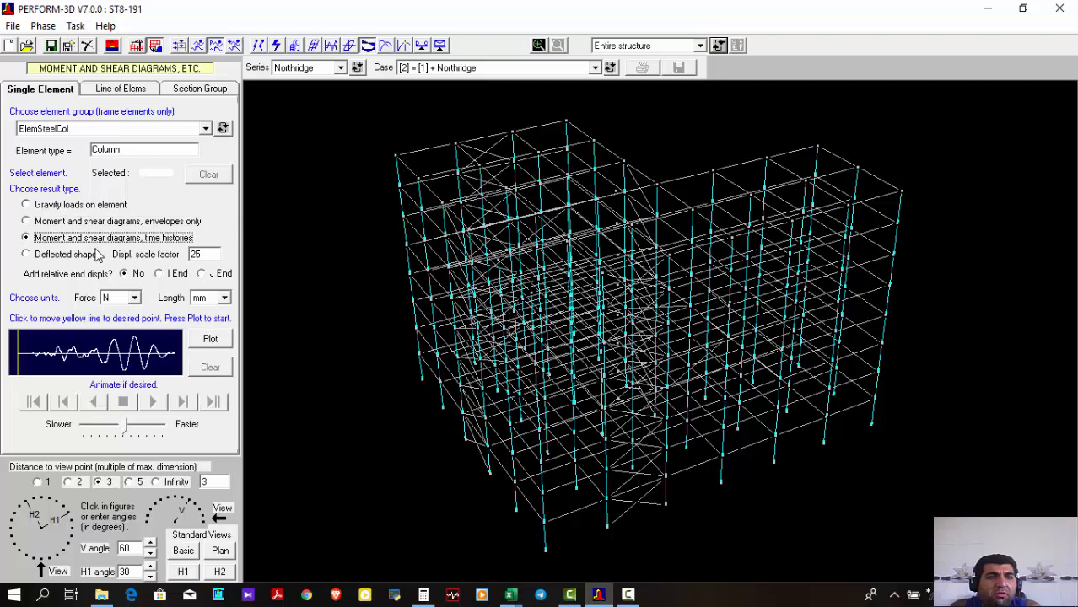
pyautogui.click(110, 128)
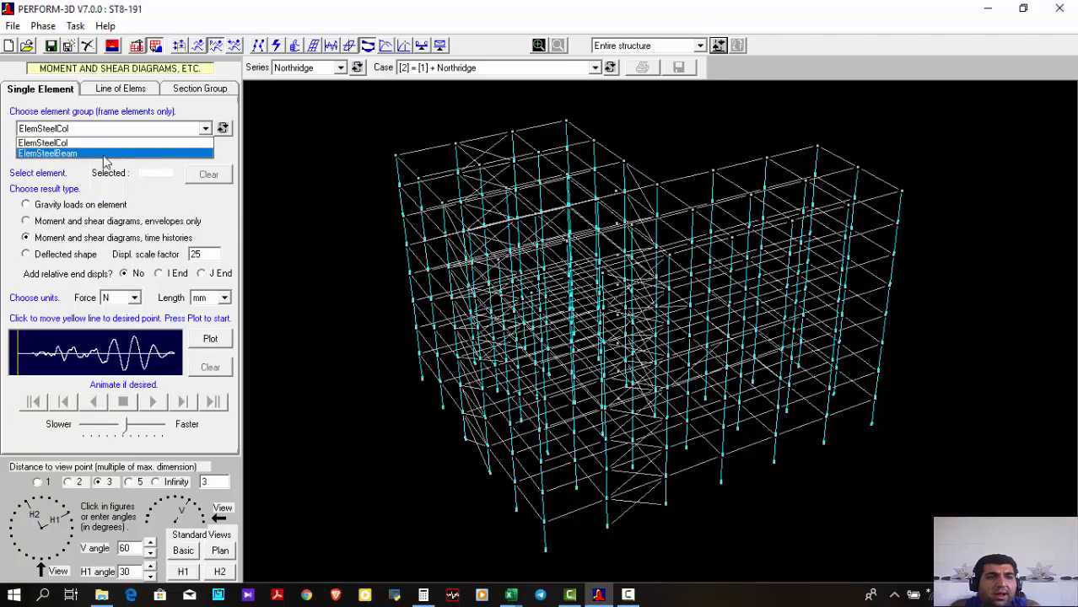
pyautogui.click(105, 153)
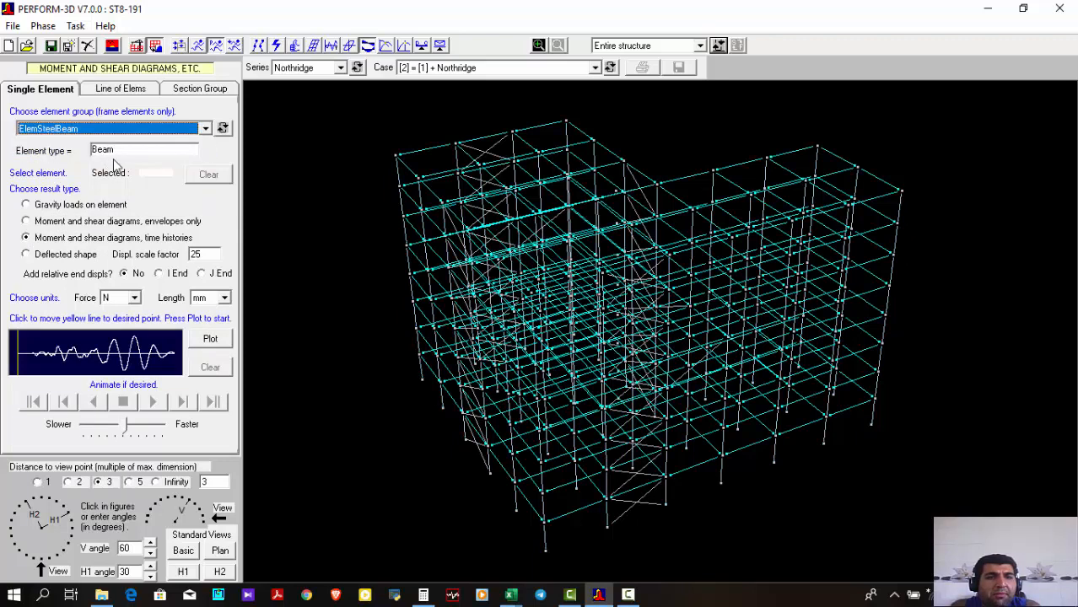
# Plot the moment and shear diagrams in kN and cm for the left corner's end-face beam, at the fourth level from the roof
pyautogui.click(422, 267)
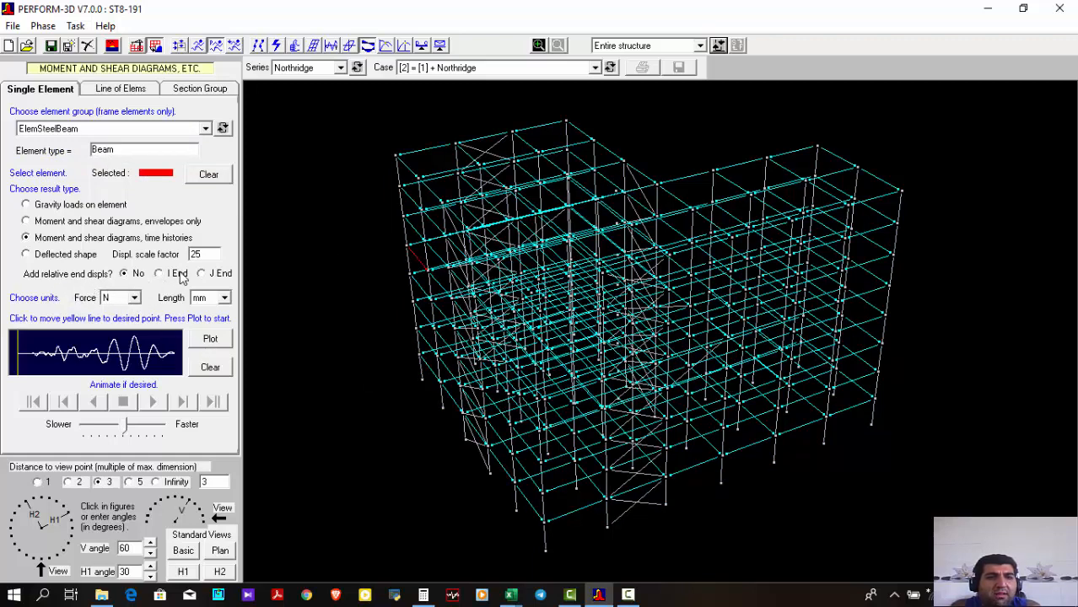
pyautogui.click(133, 297)
pyautogui.click(118, 337)
pyautogui.click(223, 298)
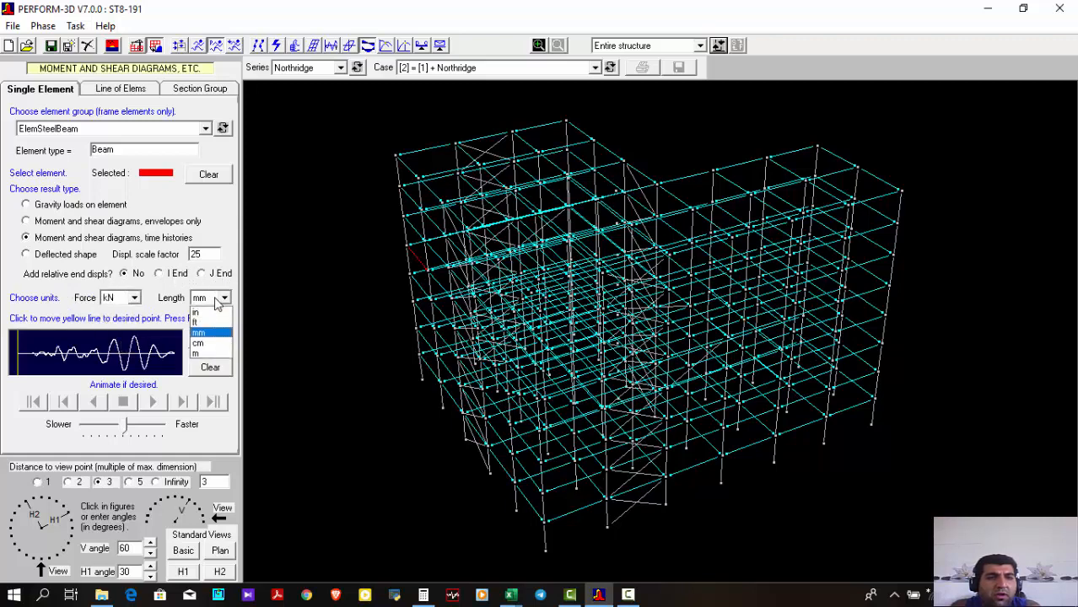
pyautogui.click(206, 343)
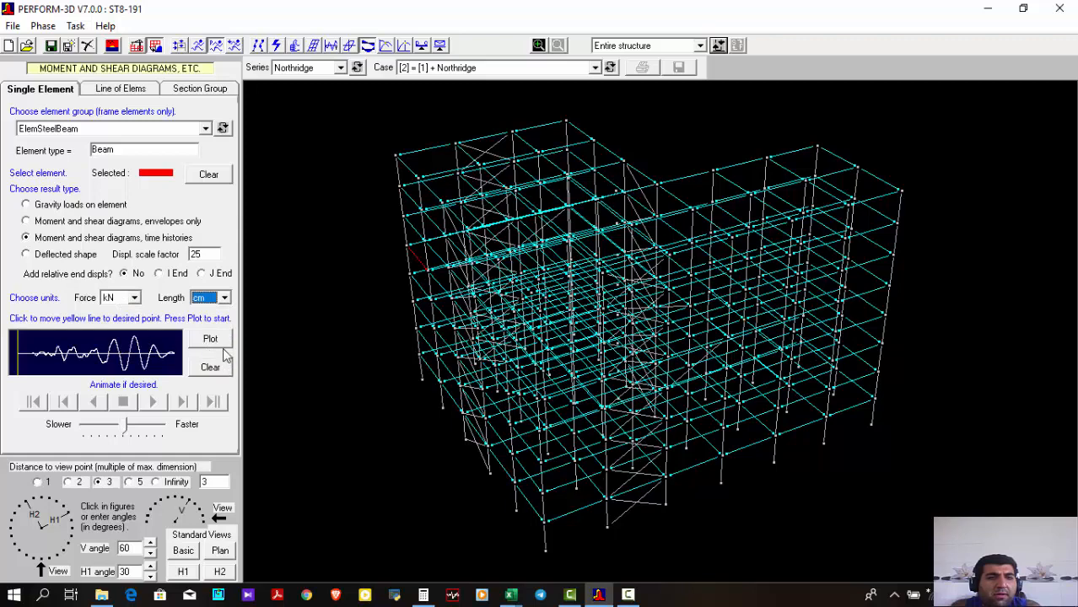
pyautogui.click(221, 342)
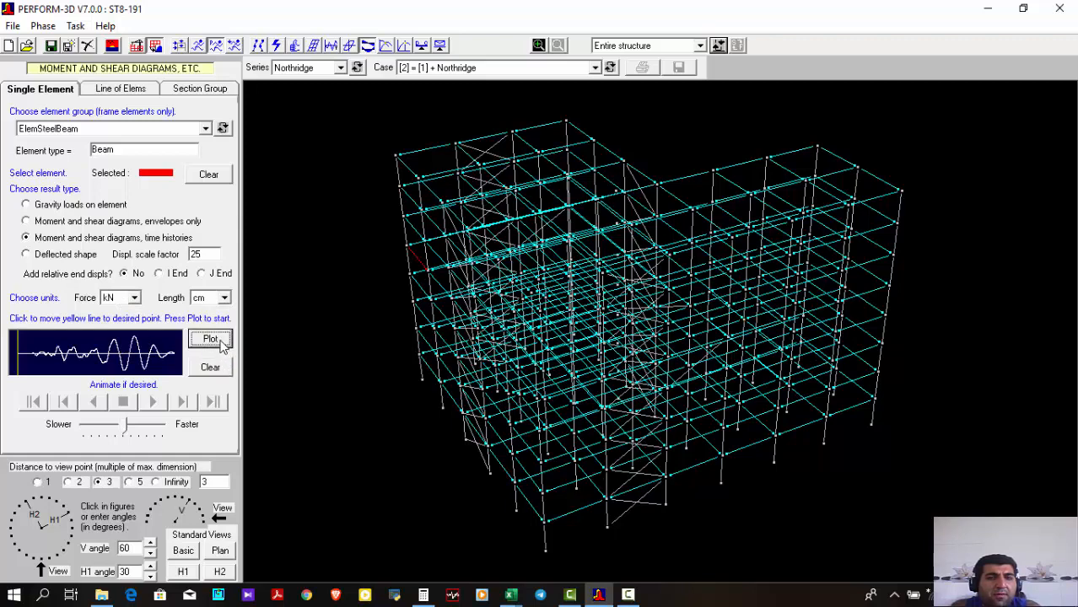